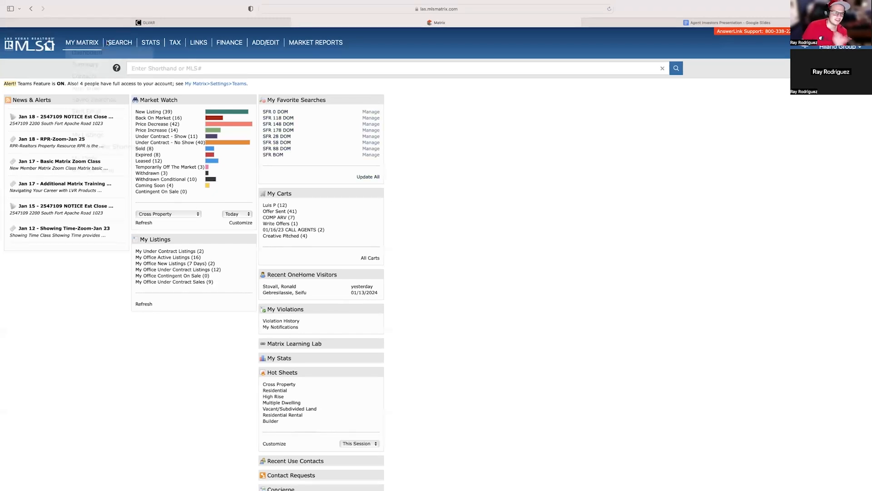
Open the Residential search and add the Coming Soon status to the criteria.
{"action": "left_click", "coordinate": [130, 65]}
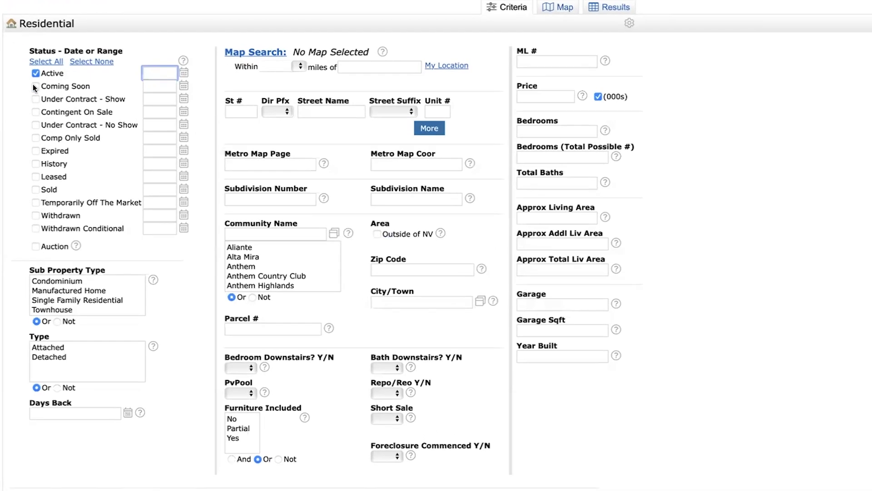
{"action": "left_click", "coordinate": [35, 86]}
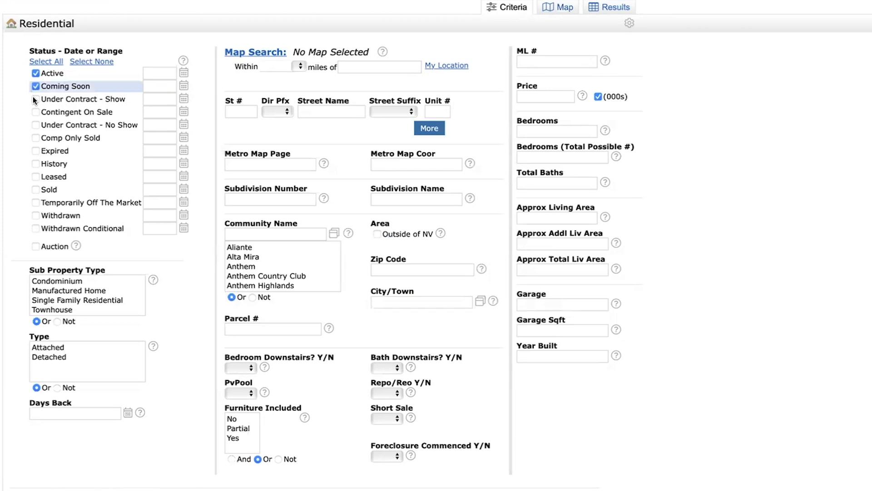
Add the Under Contract - Show and Under Contract - No Show statuses and set the criteria as the starting default.
{"action": "left_click", "coordinate": [35, 100]}
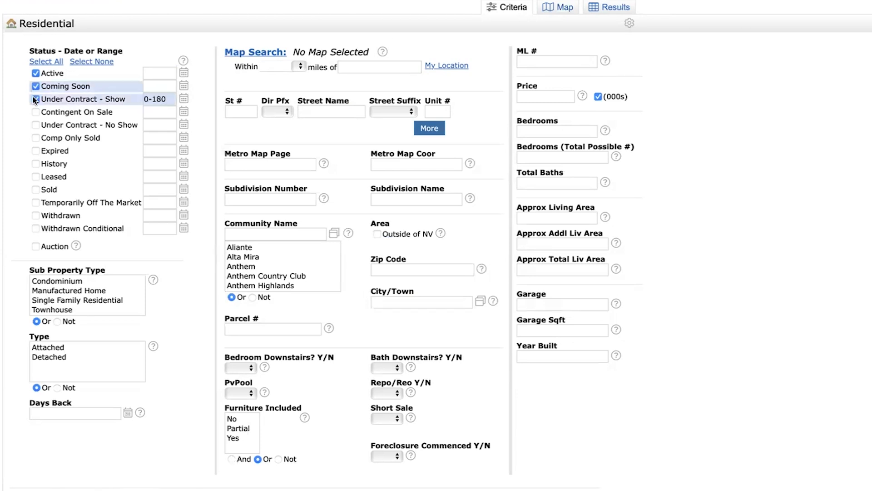
{"action": "left_click", "coordinate": [34, 125]}
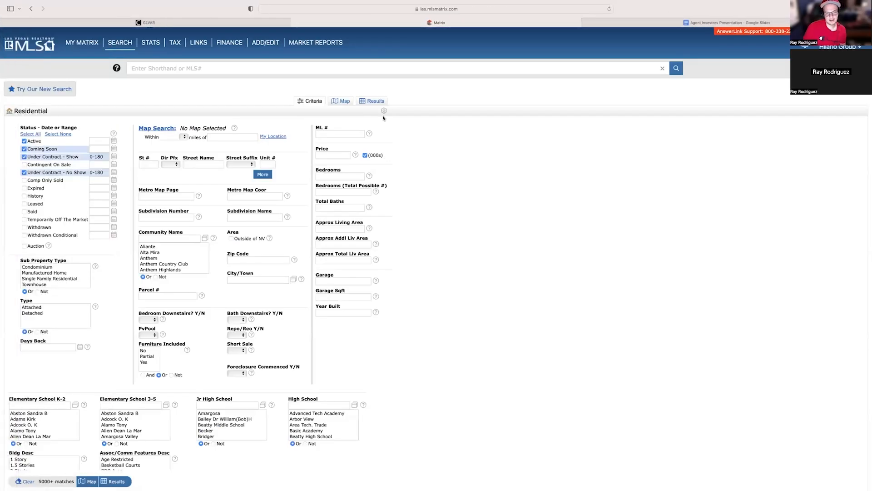
{"action": "left_click", "coordinate": [352, 179]}
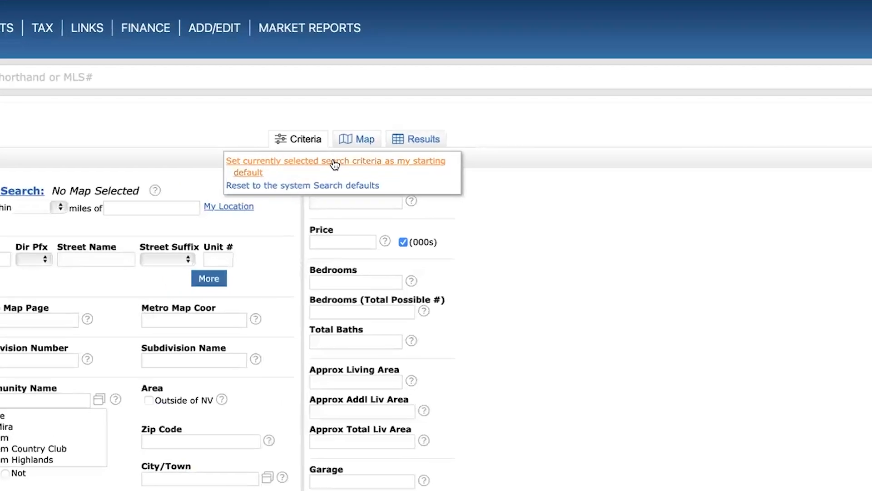
{"action": "left_click", "coordinate": [385, 166]}
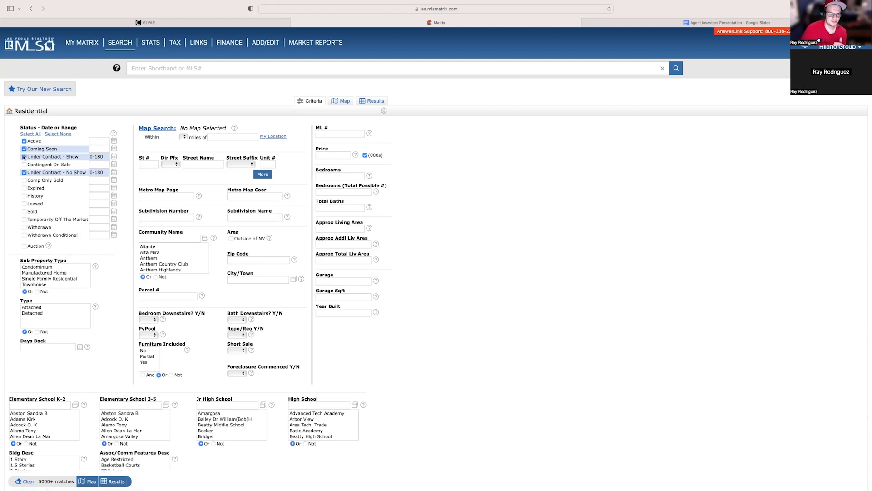
Exclude both Under Contract statuses and set the Active and Coming Soon selection as the starting default search criteria.
{"action": "left_click", "coordinate": [24, 157]}
{"action": "left_click", "coordinate": [24, 172]}
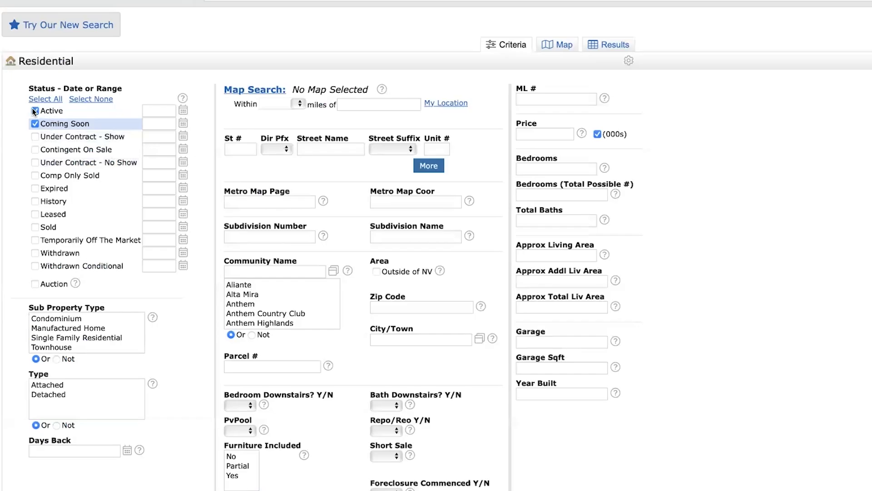
{"action": "left_click", "coordinate": [628, 62]}
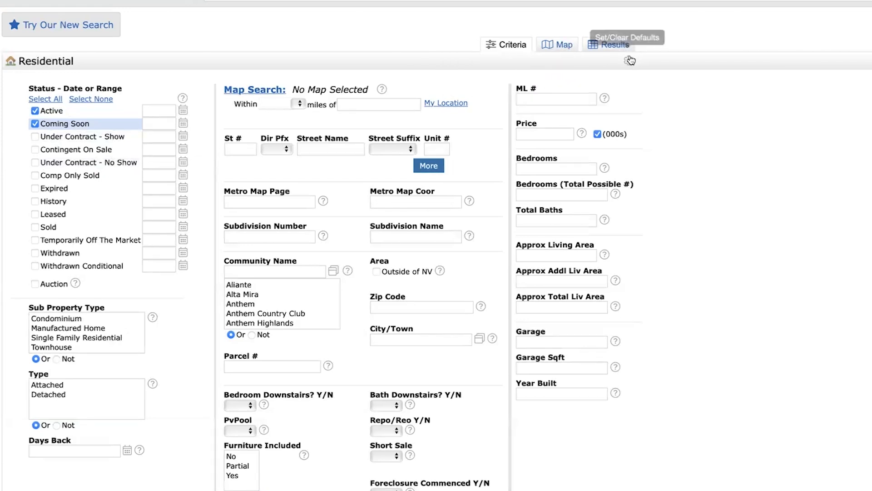
{"action": "left_click", "coordinate": [631, 61]}
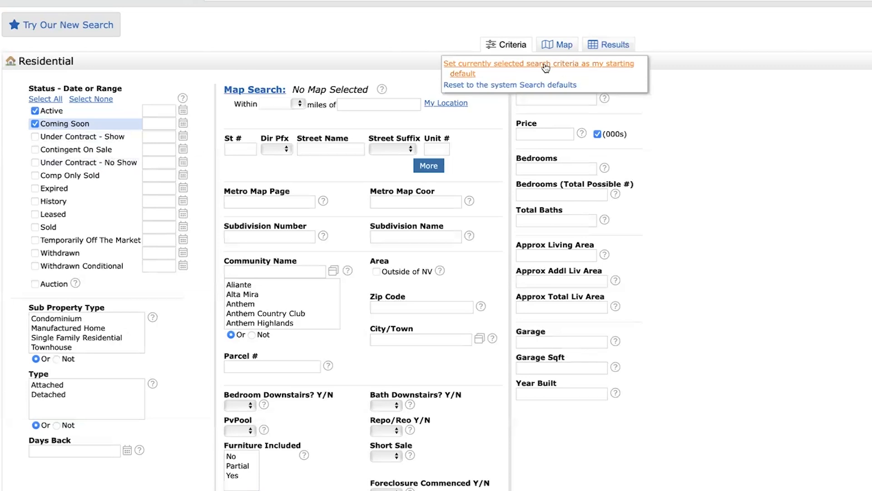
{"action": "left_click", "coordinate": [546, 68]}
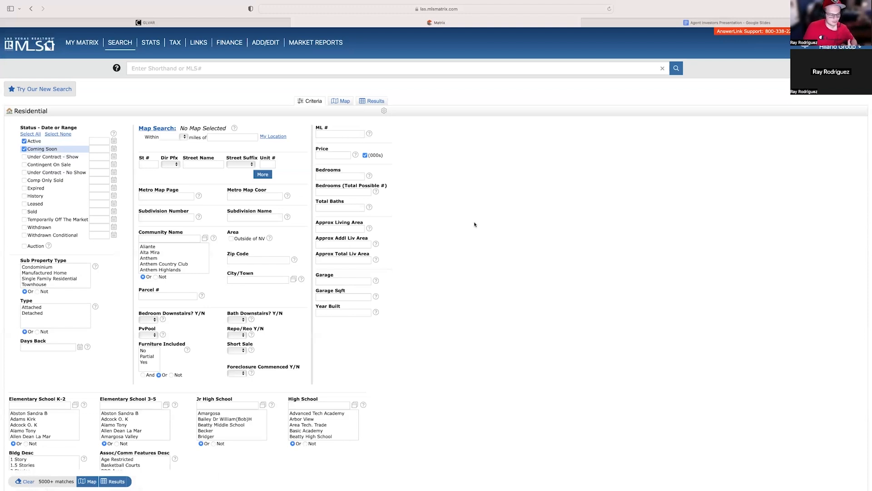
Switch to the Agent Investors Presentation in Google Slides to view the comping keywords, and return to the Matrix search.
{"action": "scroll", "coordinate": [476, 221], "scroll_direction": "down", "scroll_amount": 2}
{"action": "scroll", "coordinate": [476, 221], "scroll_direction": "up", "scroll_amount": 2}
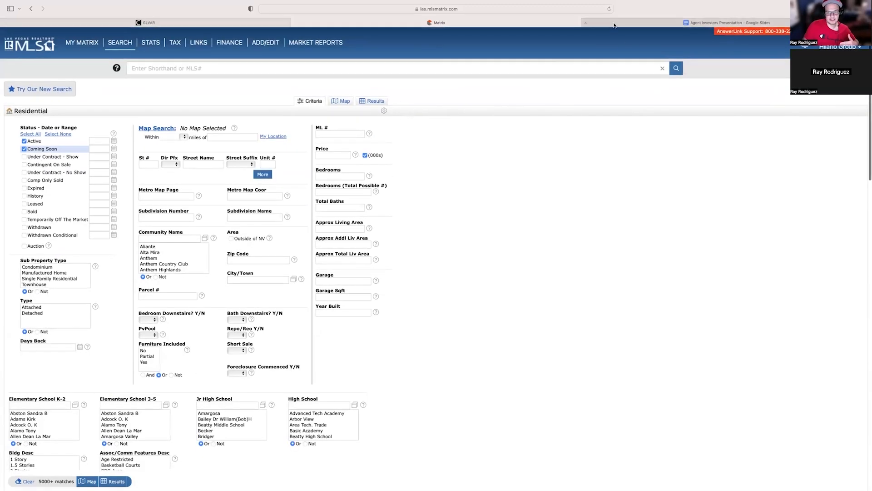
{"action": "left_click", "coordinate": [614, 25]}
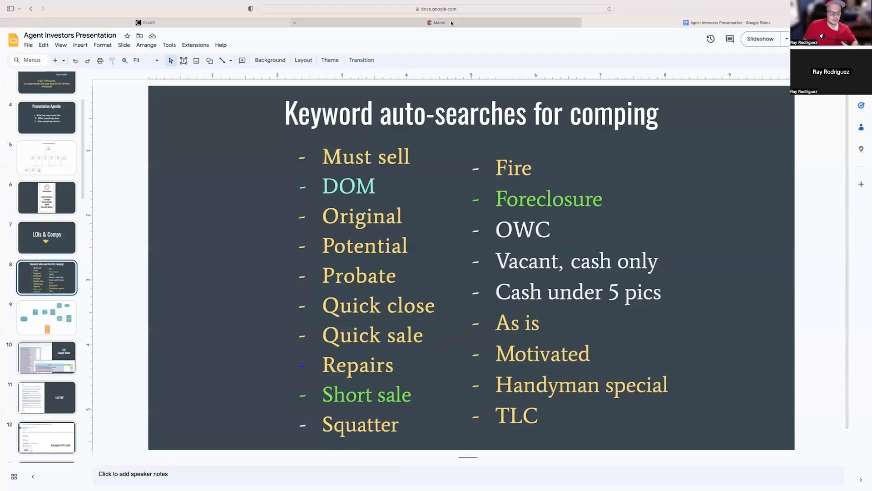
{"action": "left_click", "coordinate": [477, 24]}
Locate the Agent to Agent Remarks and Public Remarks fields under Additional Fields and highlight their labels.
{"action": "scroll", "coordinate": [512, 188], "scroll_direction": "down", "scroll_amount": 5}
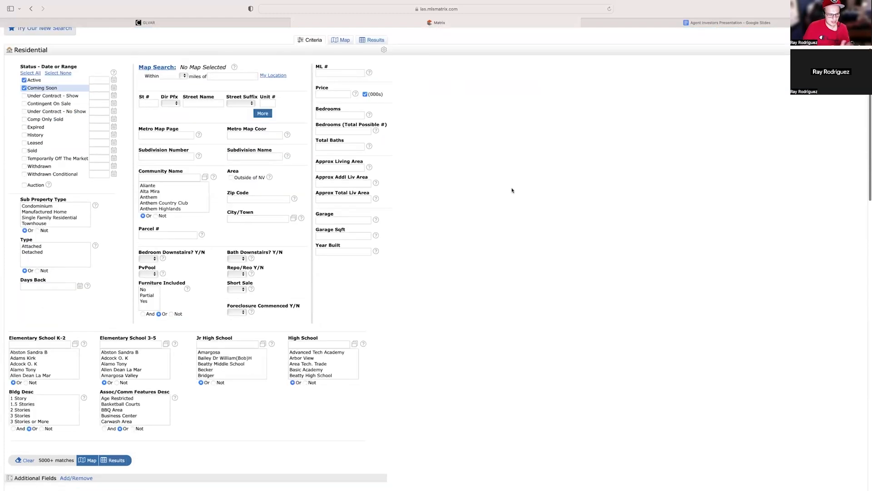
{"action": "scroll", "coordinate": [513, 186], "scroll_direction": "down", "scroll_amount": 4}
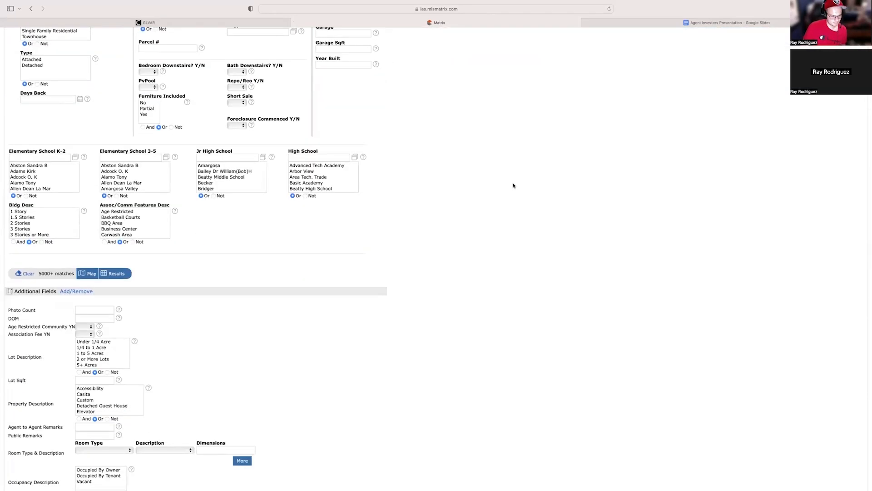
{"action": "scroll", "coordinate": [514, 185], "scroll_direction": "down", "scroll_amount": 3}
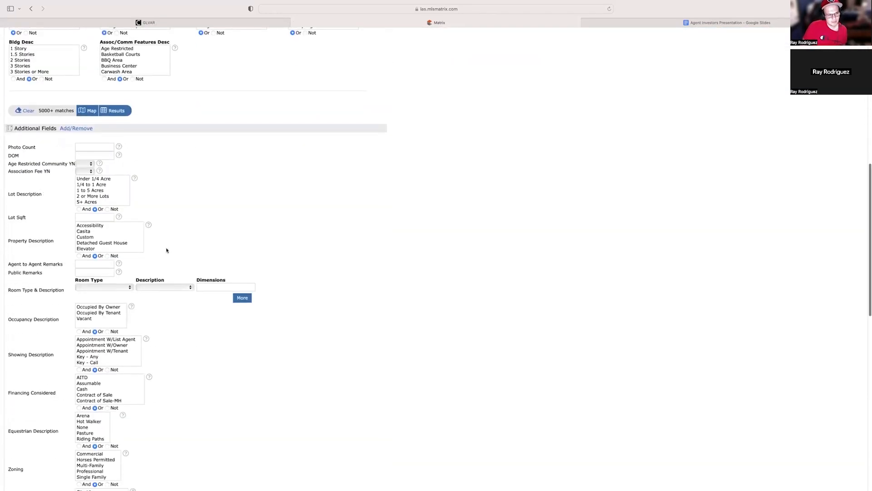
{"action": "left_click_drag", "start_coordinate": [8, 264], "coordinate": [63, 264]}
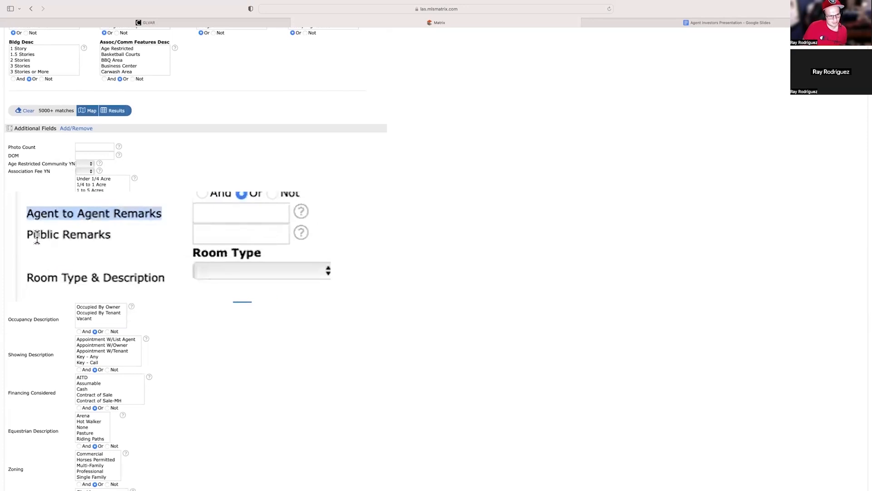
{"action": "left_click_drag", "start_coordinate": [10, 275], "coordinate": [44, 273]}
{"action": "left_click", "coordinate": [52, 275]}
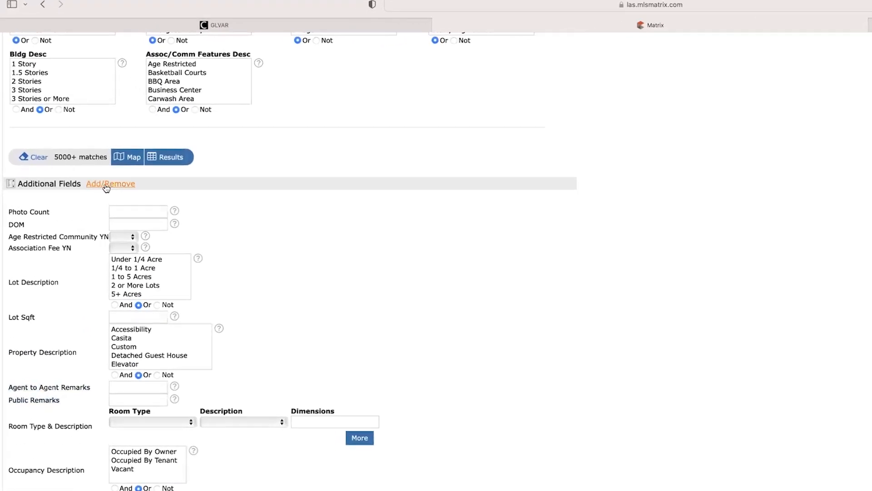
Open the list of frequently used search fields, look through the available fields, and return to the search criteria.
{"action": "left_click", "coordinate": [105, 188]}
{"action": "scroll", "coordinate": [97, 239], "scroll_direction": "down", "scroll_amount": 3}
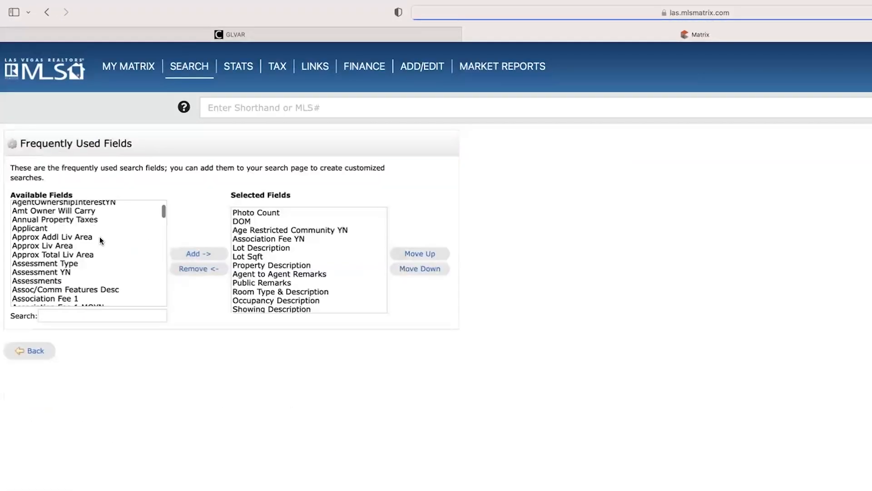
{"action": "scroll", "coordinate": [99, 237], "scroll_direction": "down", "scroll_amount": 10}
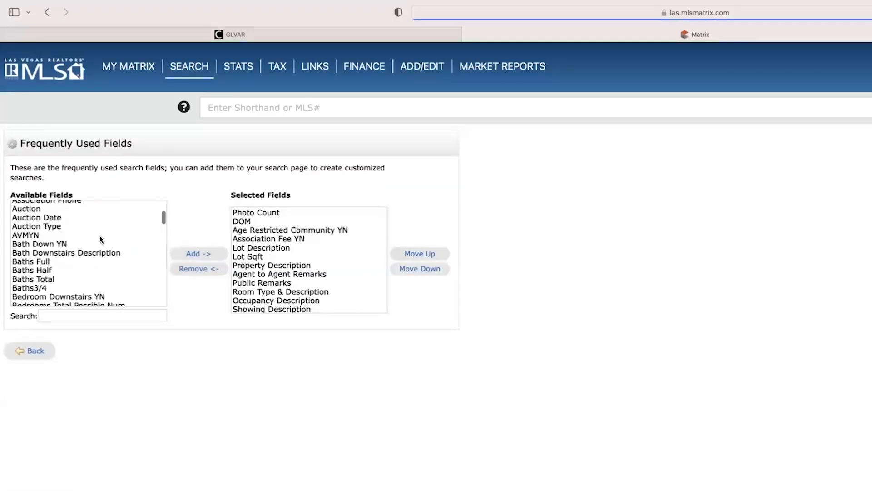
{"action": "left_click", "coordinate": [100, 313]}
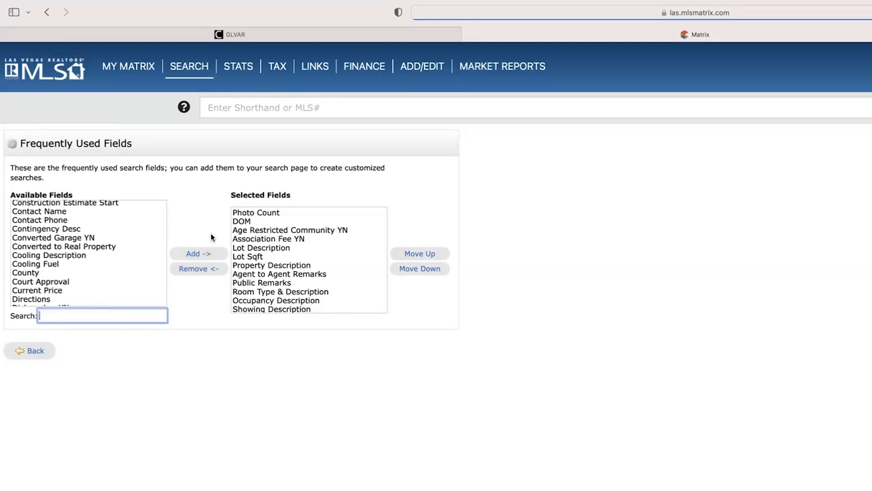
{"action": "left_click", "coordinate": [45, 355]}
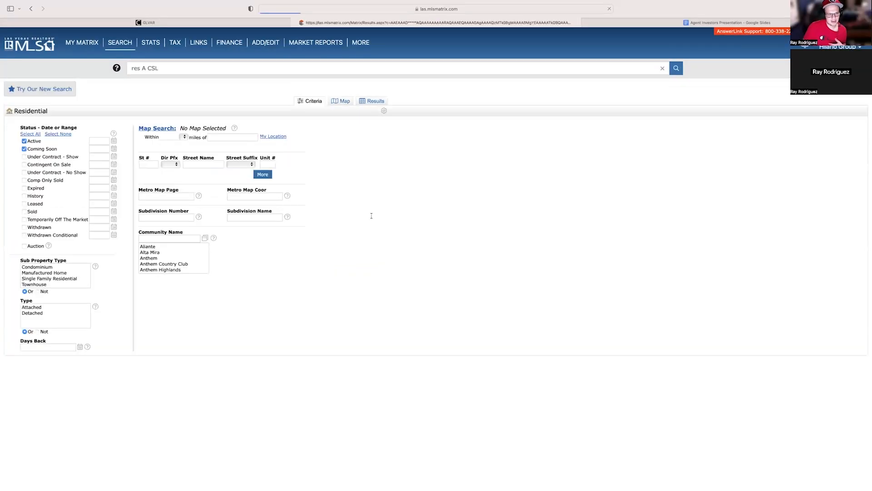
Place the cursor in the Agent to Agent Remarks field and check the keyword list in Google Slides before returning to Matrix.
{"action": "scroll", "coordinate": [407, 215], "scroll_direction": "down", "scroll_amount": 8}
{"action": "scroll", "coordinate": [409, 215], "scroll_direction": "down", "scroll_amount": 3}
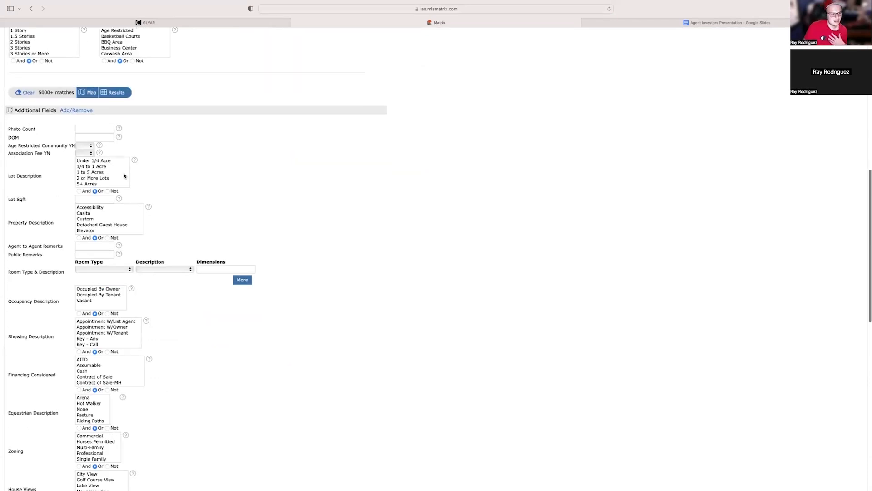
{"action": "scroll", "coordinate": [242, 191], "scroll_direction": "down", "scroll_amount": 2}
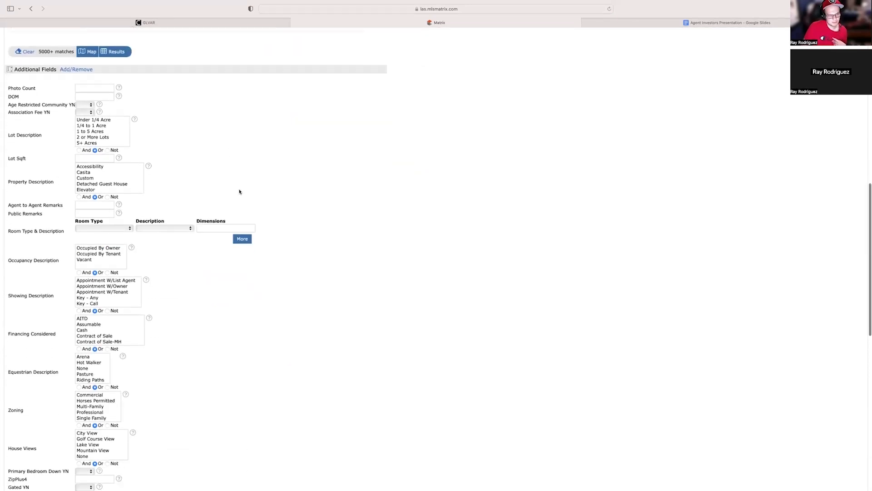
{"action": "left_click", "coordinate": [99, 204]}
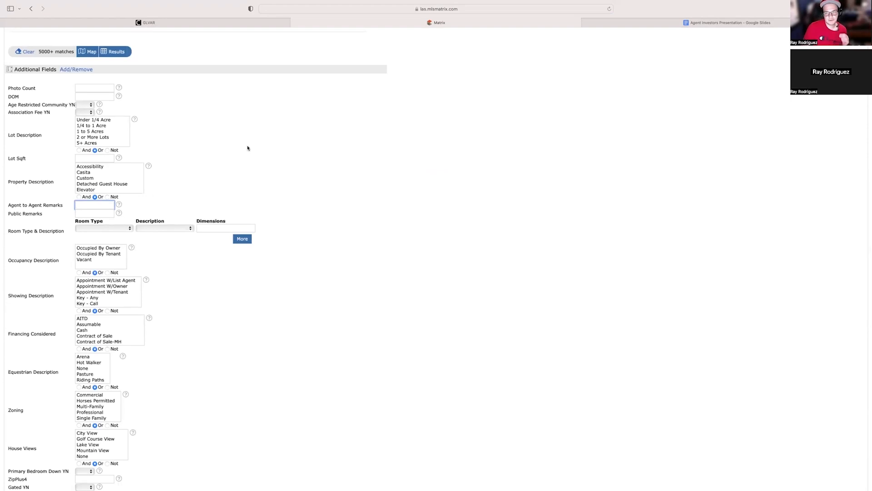
{"action": "left_click", "coordinate": [625, 22]}
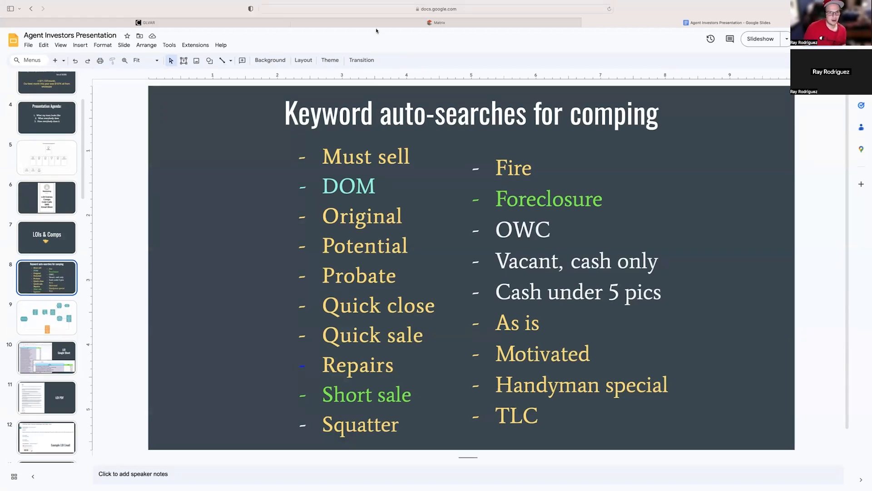
{"action": "left_click", "coordinate": [395, 23]}
Examine where keywords can be entered, comparing the Agent to Agent Remarks field with the Public Remarks field.
{"action": "scroll", "coordinate": [409, 146], "scroll_direction": "down", "scroll_amount": 3}
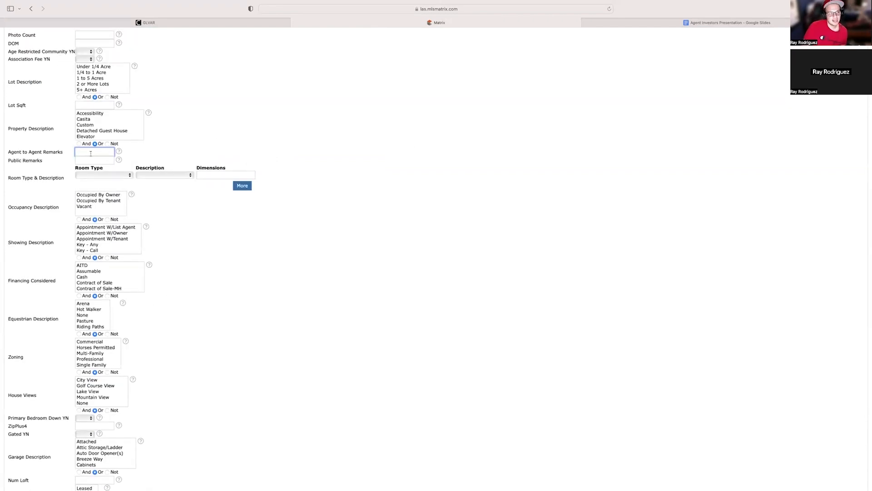
{"action": "left_click_drag", "start_coordinate": [8, 152], "coordinate": [58, 152]}
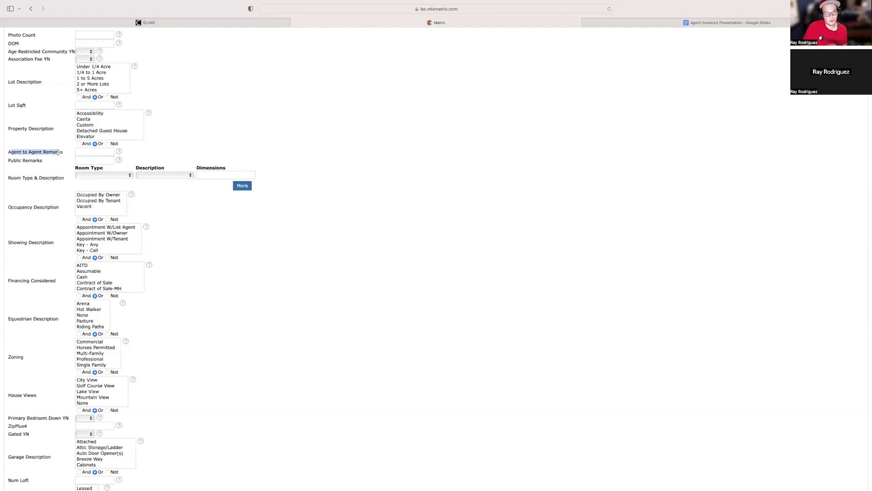
{"action": "left_click", "coordinate": [103, 152]}
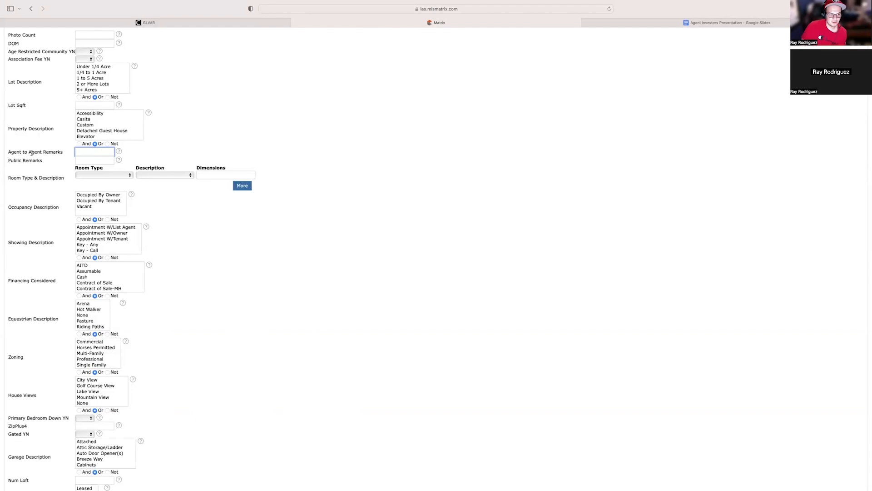
{"action": "left_click_drag", "start_coordinate": [8, 152], "coordinate": [66, 151]}
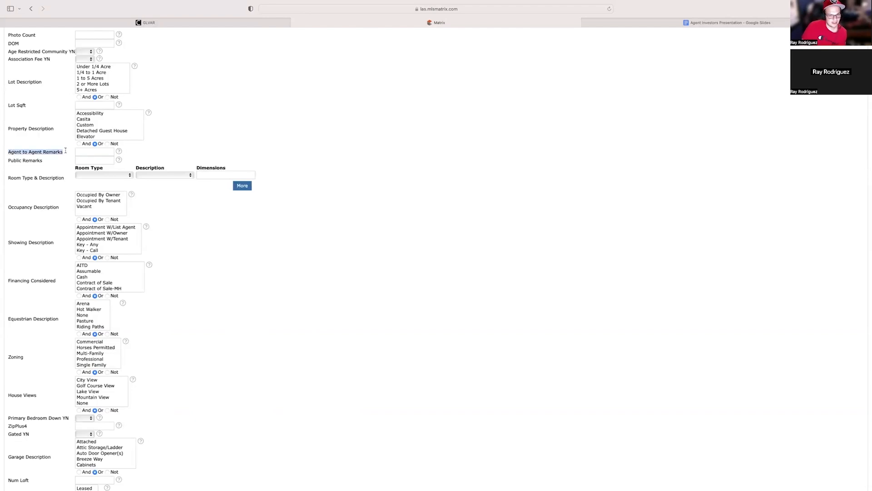
{"action": "left_click", "coordinate": [87, 151]}
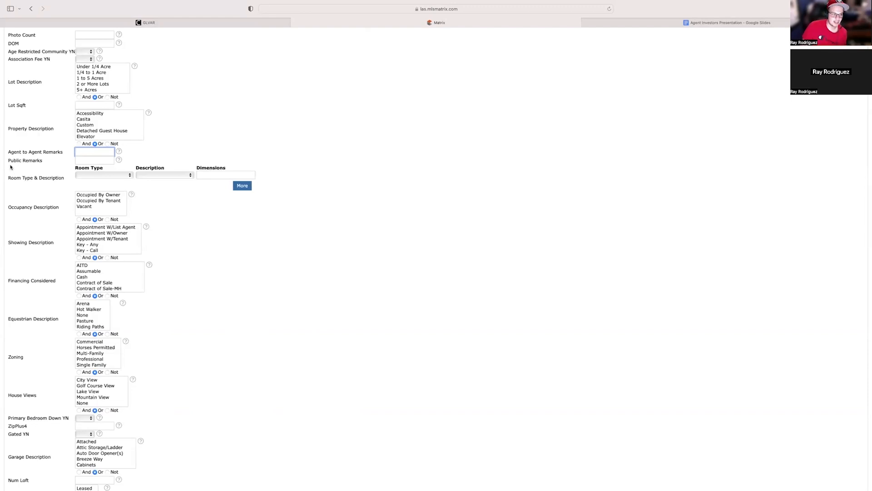
{"action": "left_click_drag", "start_coordinate": [7, 161], "coordinate": [43, 160]}
{"action": "left_click", "coordinate": [48, 162]}
{"action": "left_click", "coordinate": [76, 160]}
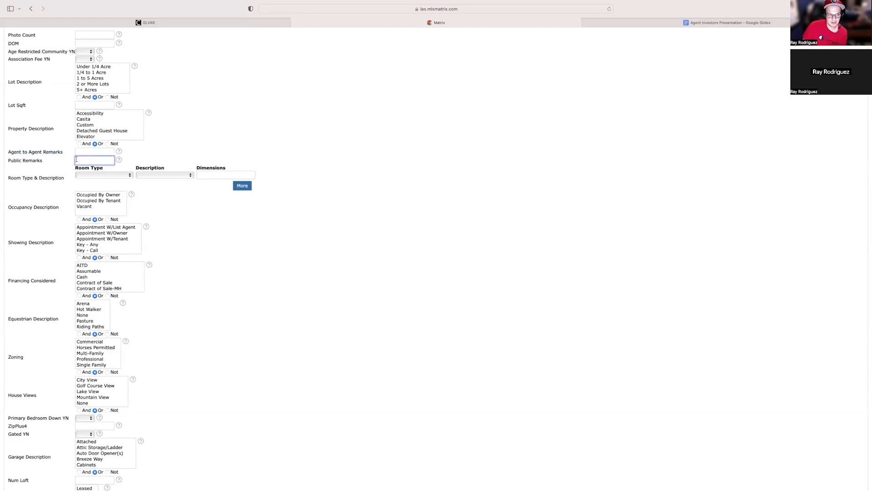
{"action": "left_click_drag", "start_coordinate": [17, 152], "coordinate": [63, 153]}
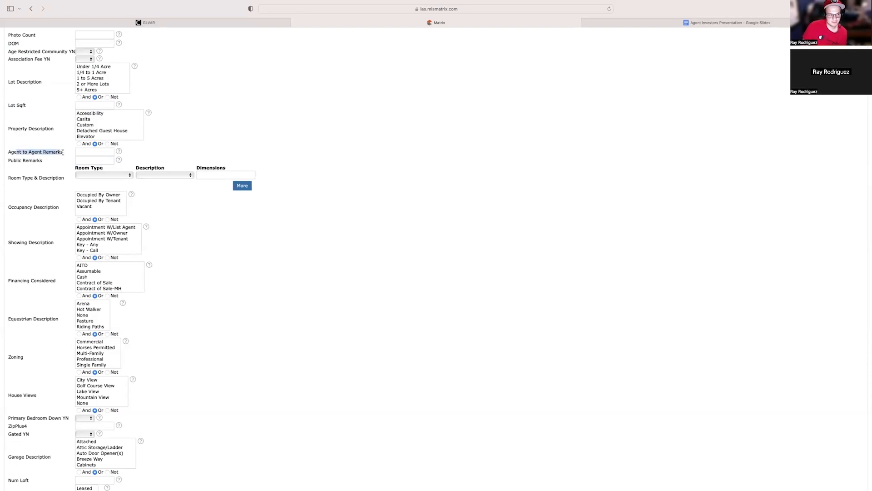
{"action": "left_click", "coordinate": [66, 154]}
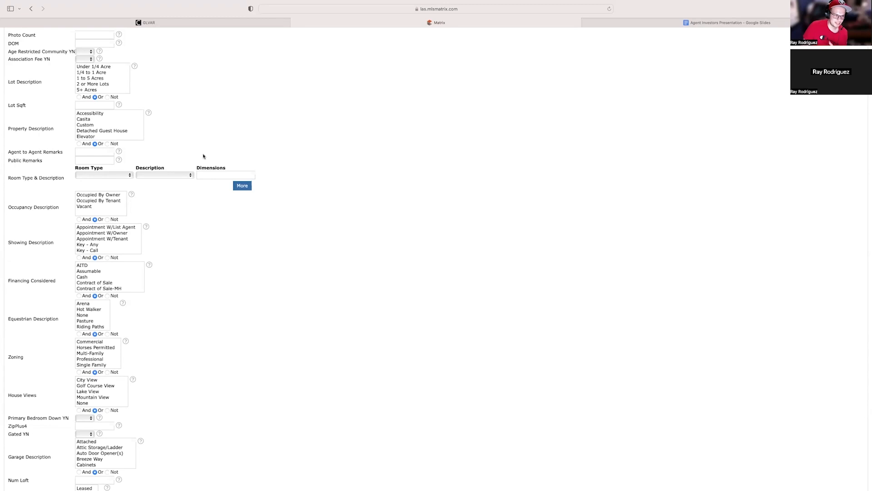
Place the cursor in the Public Remarks field, consult the keyword slide in Google Slides, and return to Matrix.
{"action": "left_click", "coordinate": [81, 160]}
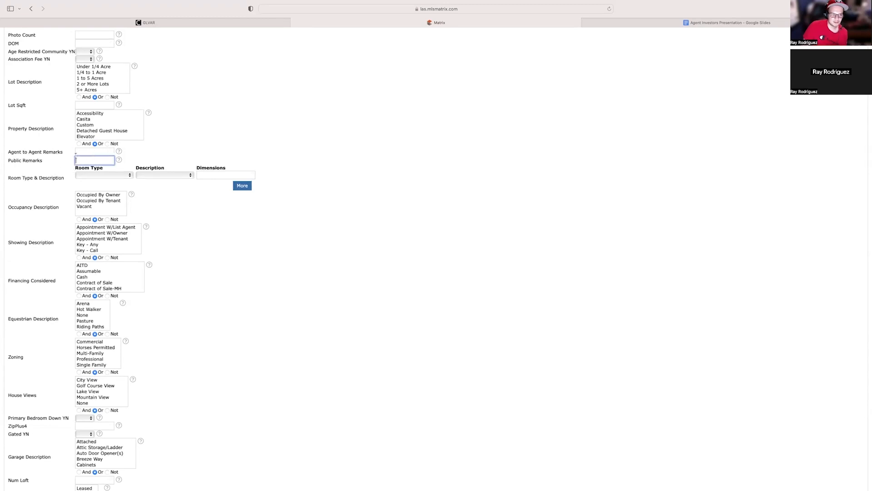
{"action": "left_click", "coordinate": [706, 22]}
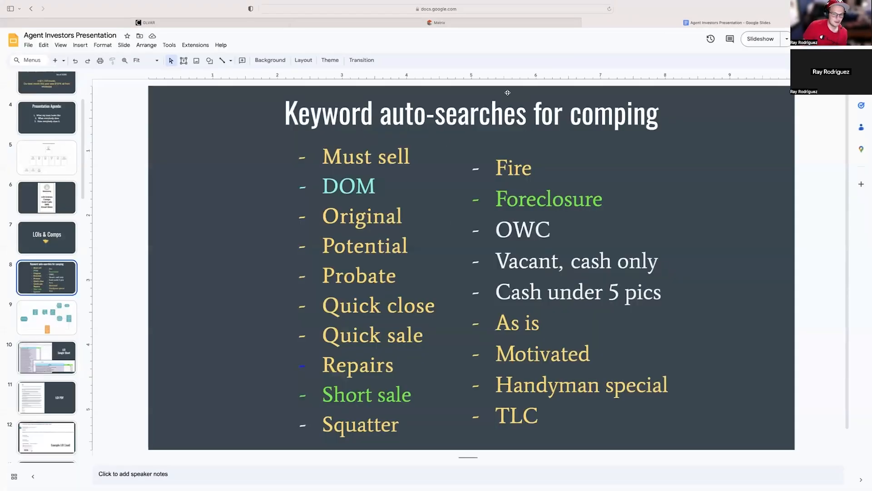
{"action": "left_click", "coordinate": [459, 24]}
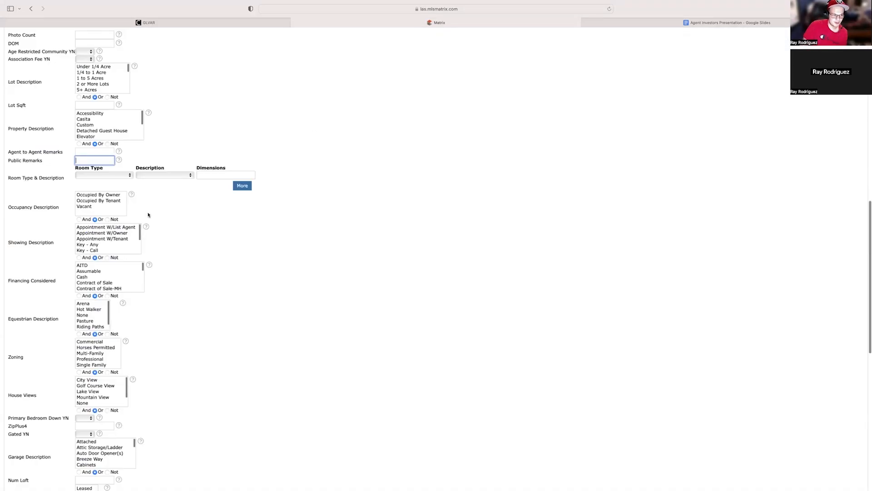
Enter *must sell* as the Agent to Agent Remarks keyword and show the search results.
{"action": "left_click", "coordinate": [92, 151]}
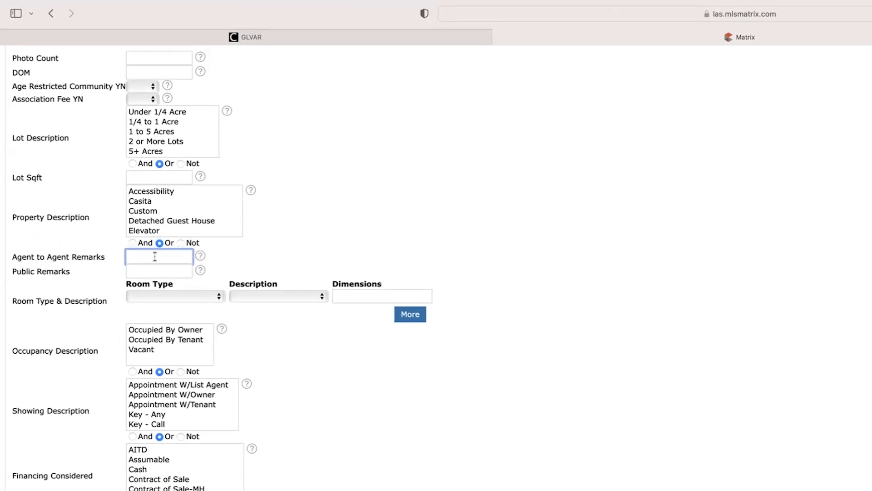
{"action": "type", "text": "*must "}
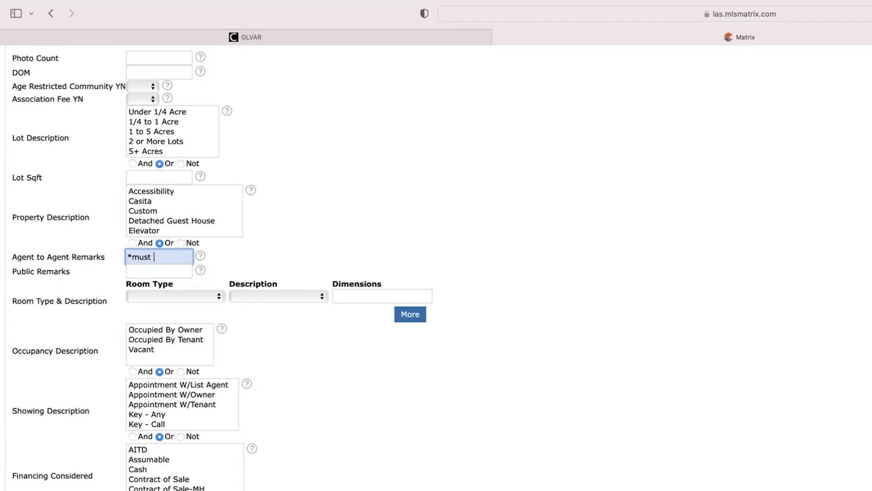
{"action": "type", "text": "sell*"}
{"action": "scroll", "coordinate": [262, 402], "scroll_direction": "up", "scroll_amount": 3}
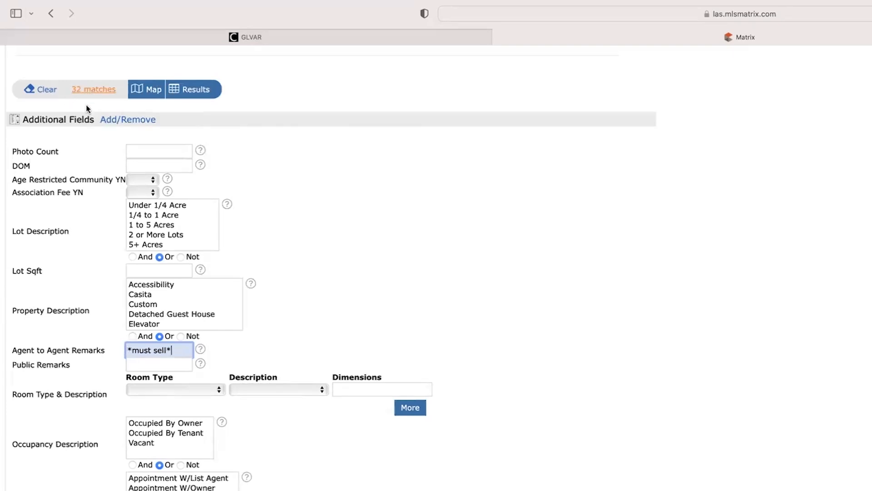
{"action": "scroll", "coordinate": [84, 116], "scroll_direction": "up", "scroll_amount": 3}
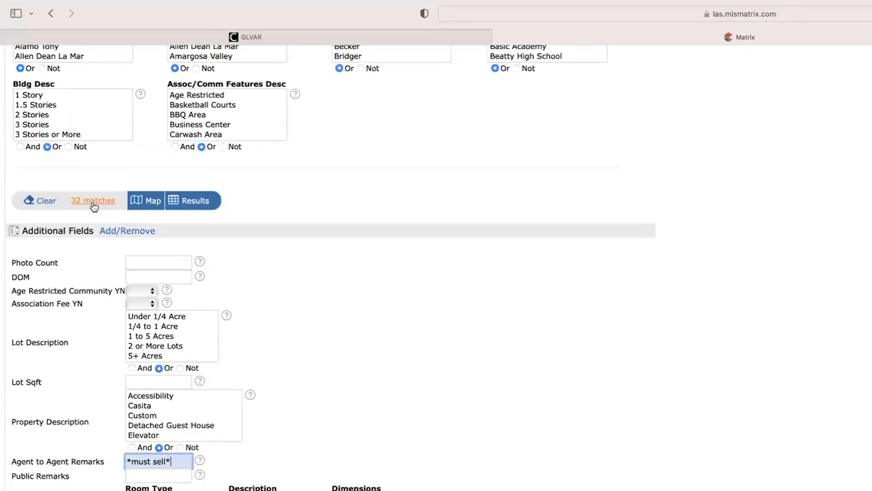
{"action": "left_click_drag", "start_coordinate": [9, 466], "coordinate": [80, 468]}
{"action": "left_click", "coordinate": [75, 466]}
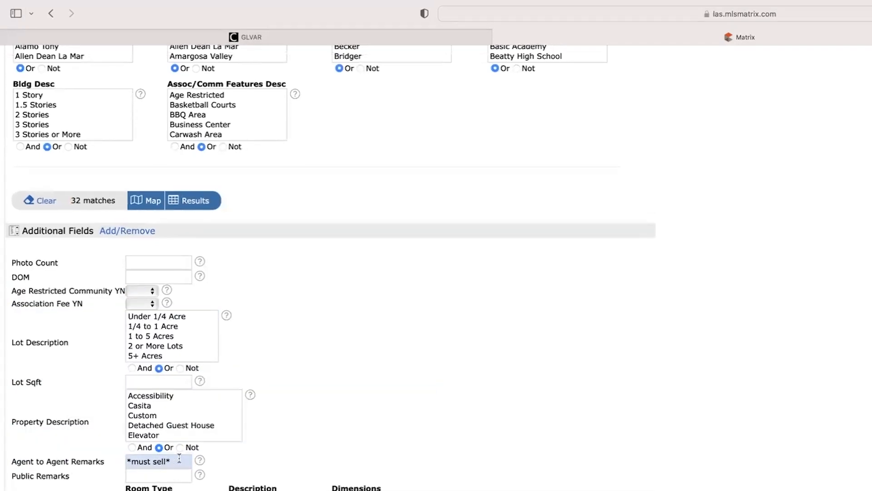
{"action": "scroll", "coordinate": [474, 460], "scroll_direction": "up", "scroll_amount": 1}
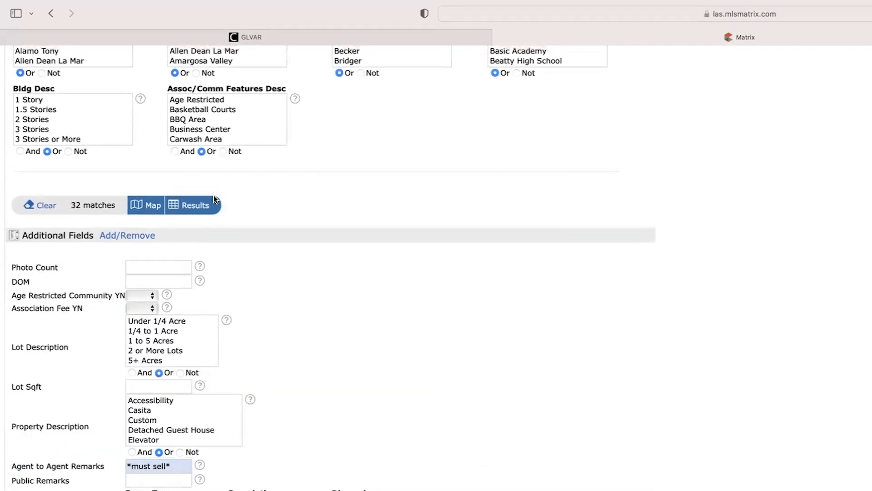
{"action": "left_click", "coordinate": [197, 207]}
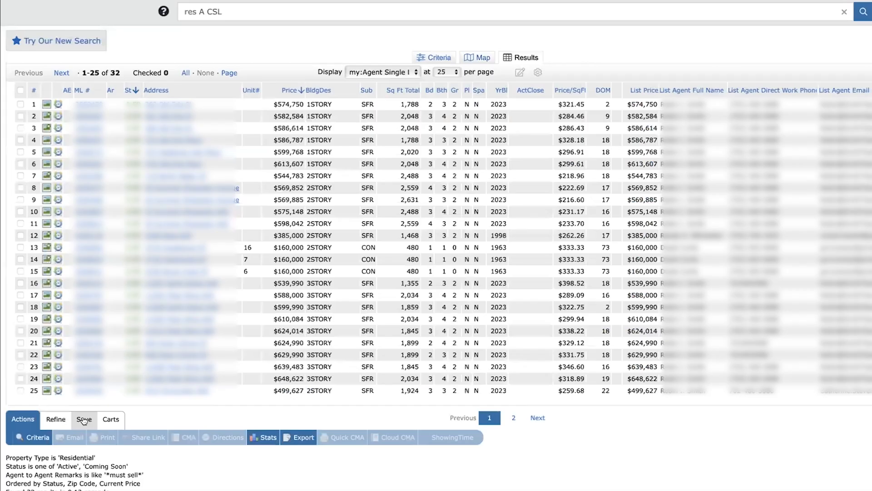
Start a new auto email from the search results and check the list of existing contacts.
{"action": "left_click", "coordinate": [84, 420]}
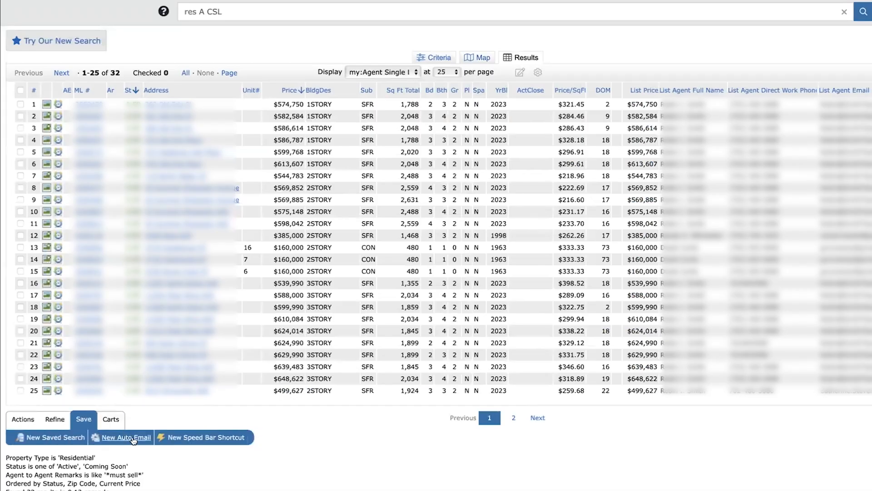
{"action": "left_click", "coordinate": [132, 438]}
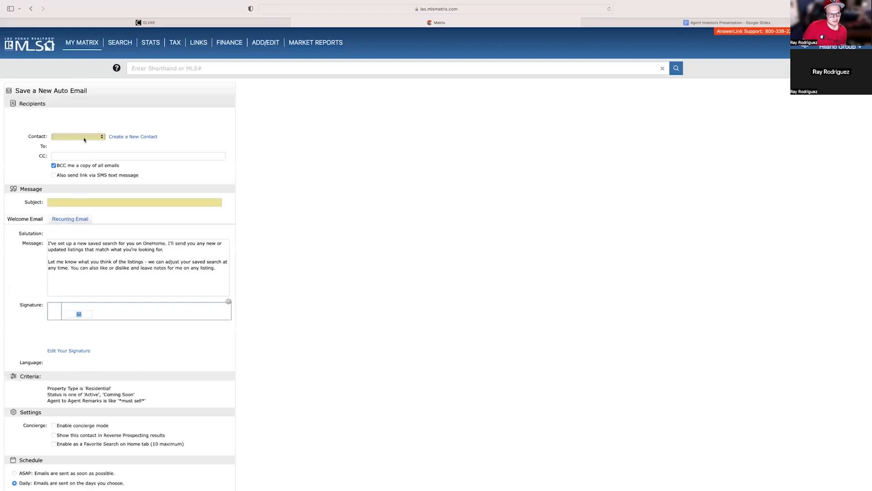
{"action": "left_click", "coordinate": [85, 137]}
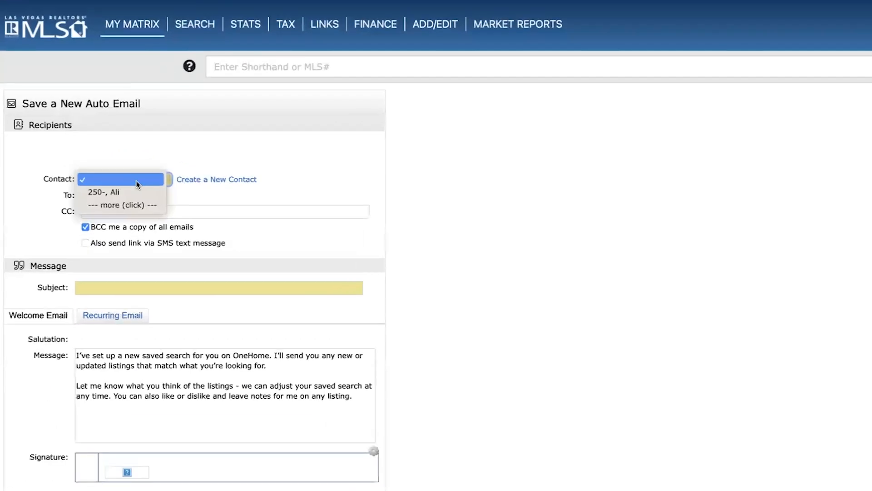
{"action": "left_click", "coordinate": [352, 175]}
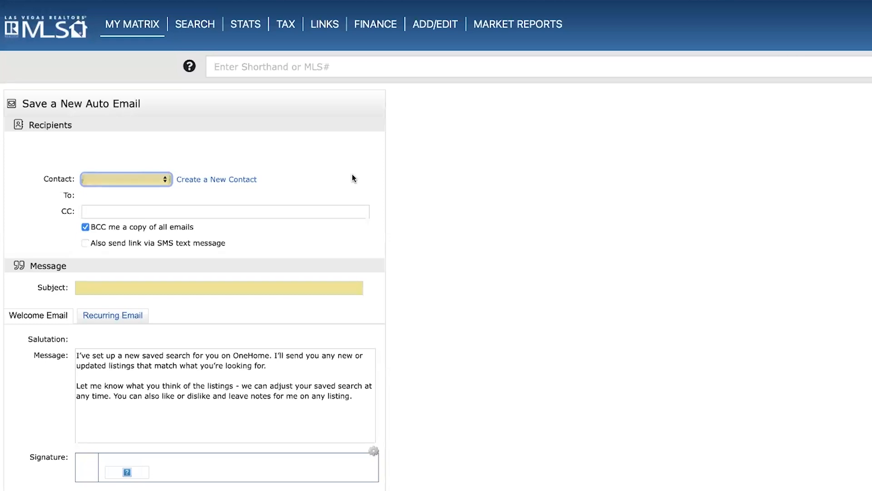
Create and save a new contact for the auto email with the contact's first name, last name and e-mail address.
{"action": "left_click", "coordinate": [217, 179]}
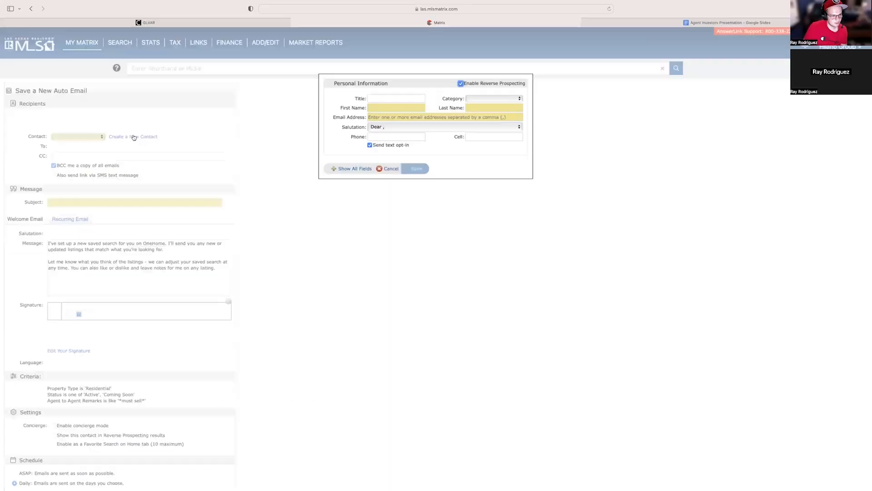
{"action": "left_click", "coordinate": [387, 106]}
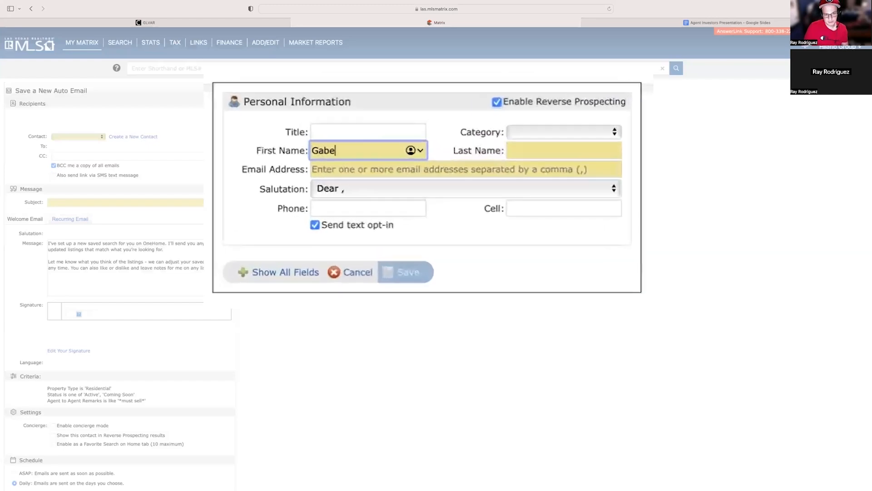
{"action": "key", "text": "Tab"}
{"action": "key", "text": "Tab"}
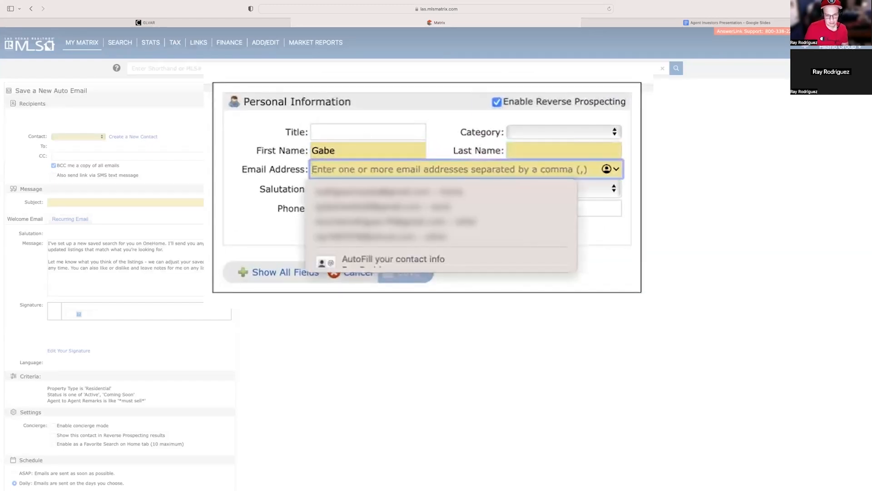
{"action": "left_click", "coordinate": [525, 150]}
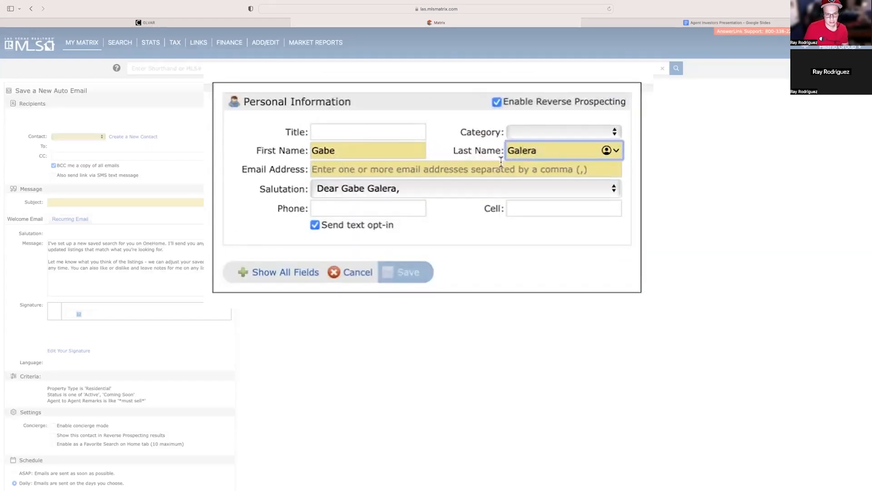
{"action": "left_click", "coordinate": [433, 168]}
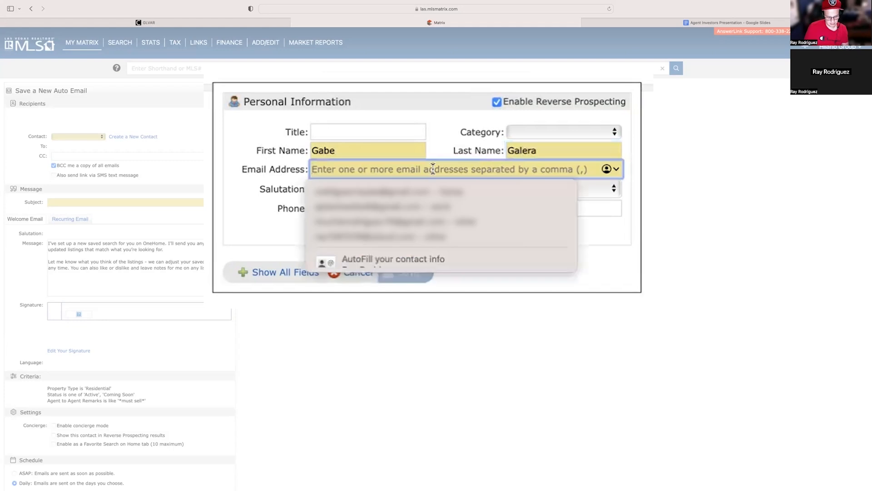
{"action": "type", "text": "gabe"}
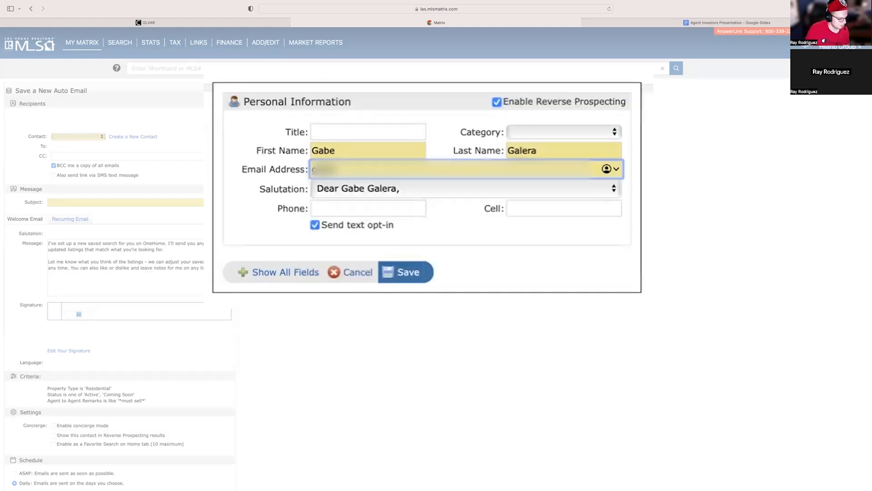
{"action": "type", "text": "..."}
{"action": "left_click", "coordinate": [410, 279]}
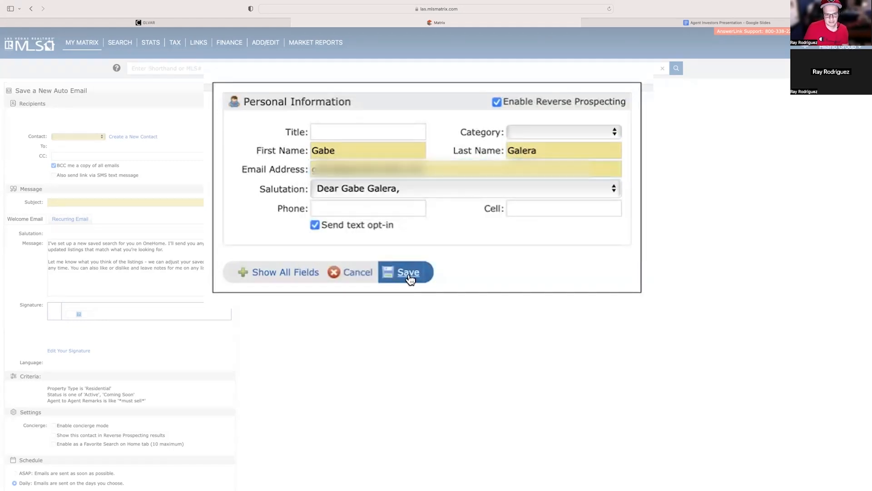
Fill in the CC e-mail address and set the auto email's subject to "Agent - Must Sell".
{"action": "left_click", "coordinate": [140, 156]}
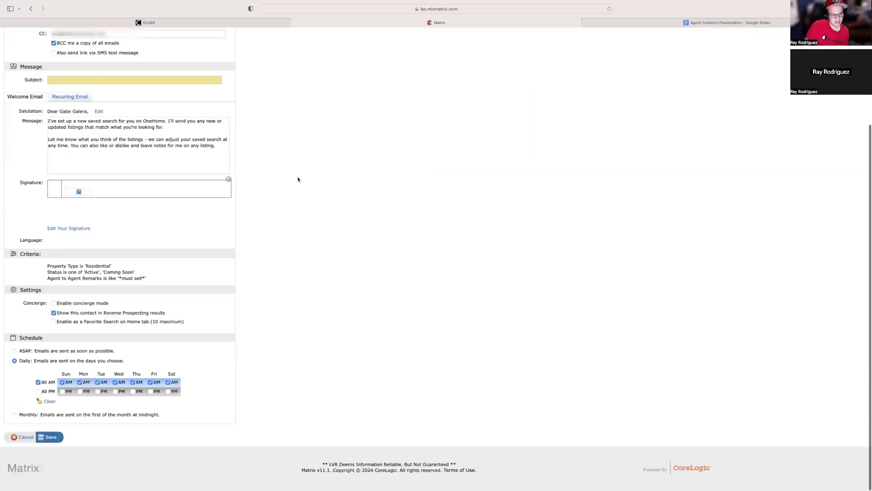
{"action": "scroll", "coordinate": [136, 205], "scroll_direction": "up", "scroll_amount": 3}
{"action": "left_click", "coordinate": [99, 201]}
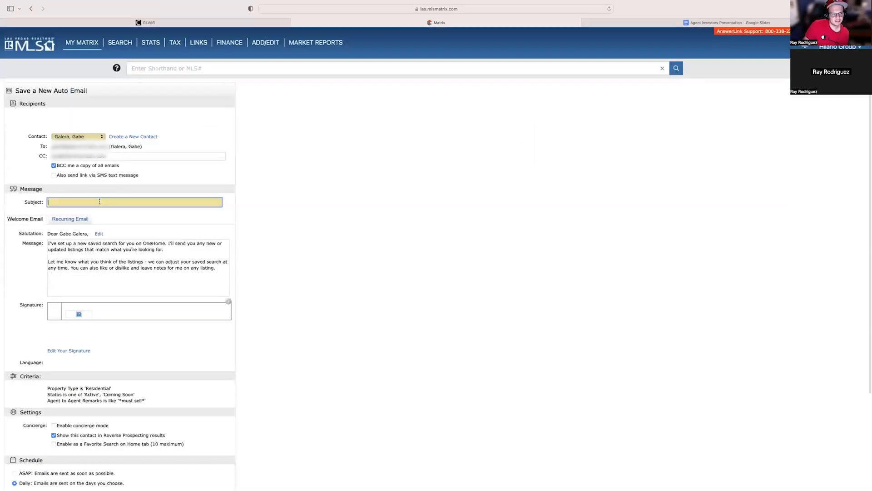
{"action": "type", "text": "Agent"}
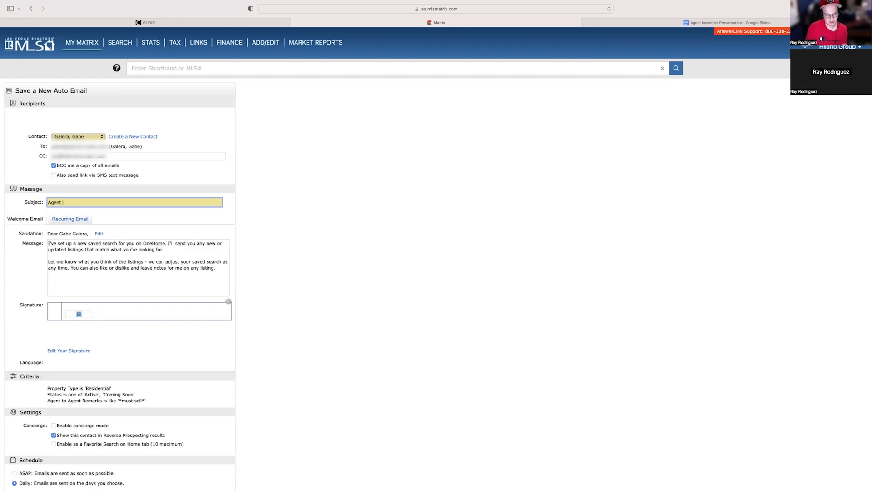
{"action": "type", "text": "- Must Sell"}
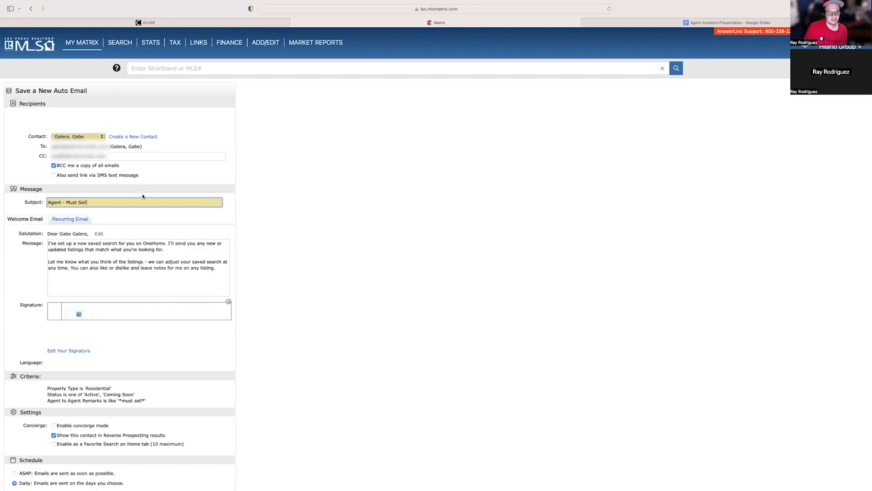
Set the auto email's schedule to ASAP instead of Daily and save the auto email.
{"action": "scroll", "coordinate": [266, 193], "scroll_direction": "down", "scroll_amount": 1}
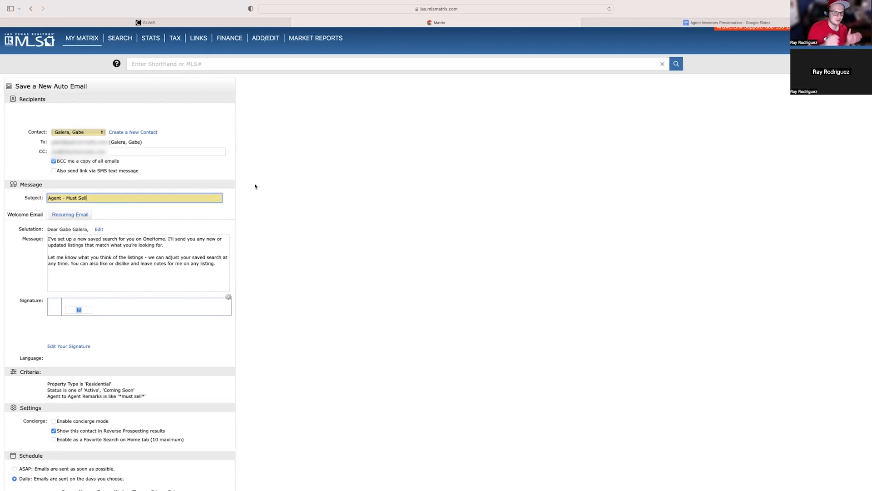
{"action": "scroll", "coordinate": [255, 186], "scroll_direction": "down", "scroll_amount": 3}
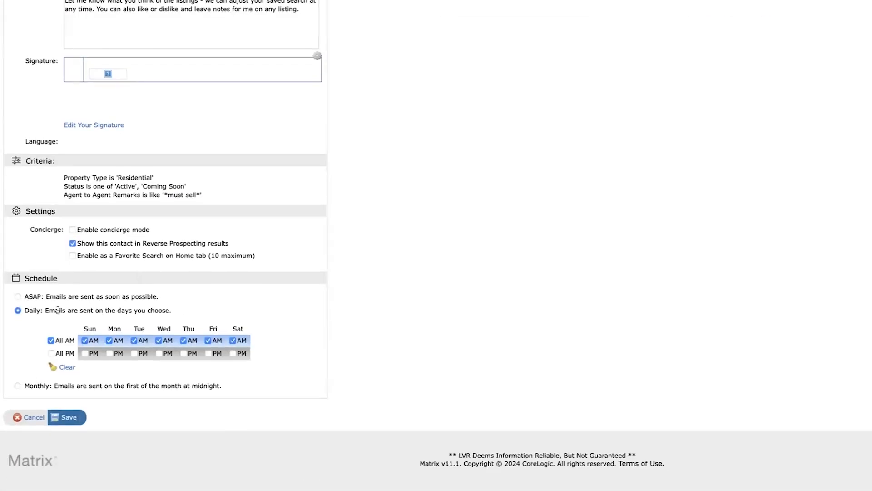
{"action": "left_click_drag", "start_coordinate": [55, 311], "coordinate": [110, 310]}
{"action": "left_click", "coordinate": [118, 324]}
{"action": "left_click_drag", "start_coordinate": [46, 311], "coordinate": [171, 311]}
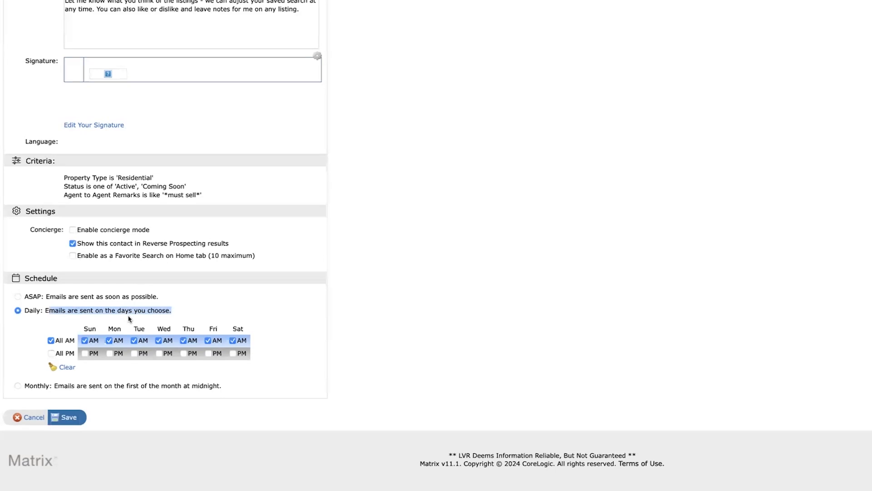
{"action": "left_click", "coordinate": [18, 296]}
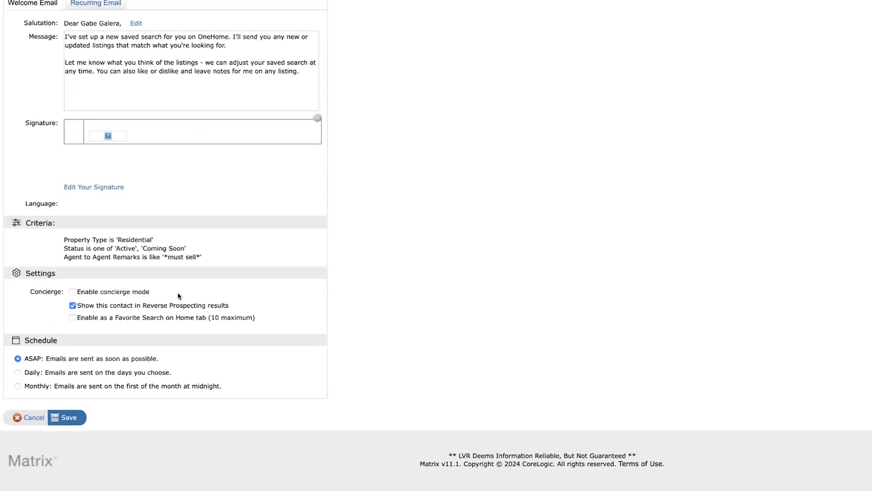
{"action": "double_click", "coordinate": [40, 359]}
{"action": "left_click", "coordinate": [72, 418]}
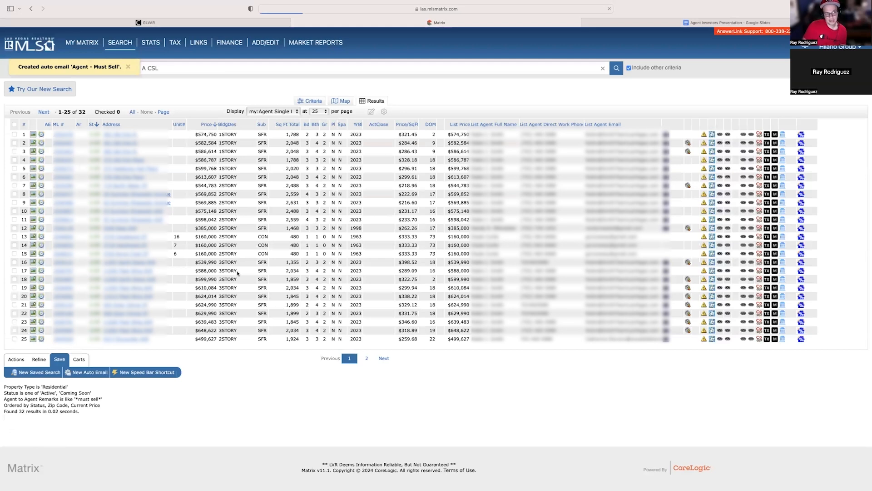
Open a new Residential search and enter *Must sell* as the Public Remarks keyword.
{"action": "mouse_move", "coordinate": [119, 41]}
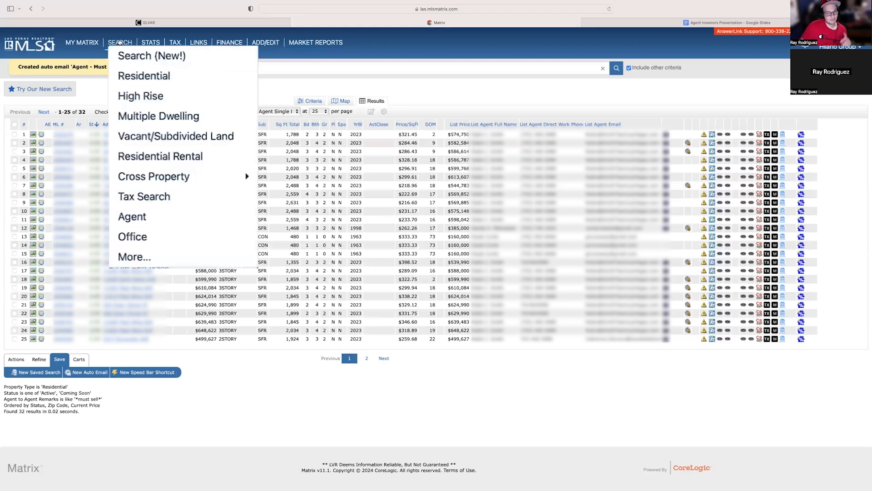
{"action": "left_click", "coordinate": [136, 76]}
{"action": "scroll", "coordinate": [514, 179], "scroll_direction": "down", "scroll_amount": 15}
{"action": "scroll", "coordinate": [511, 200], "scroll_direction": "up", "scroll_amount": 10}
{"action": "scroll", "coordinate": [510, 205], "scroll_direction": "down", "scroll_amount": 4}
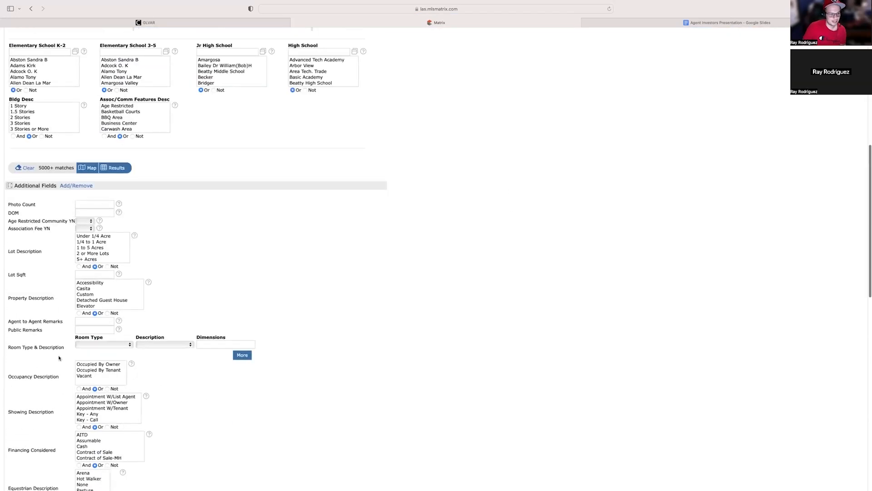
{"action": "left_click_drag", "start_coordinate": [13, 321], "coordinate": [57, 321]}
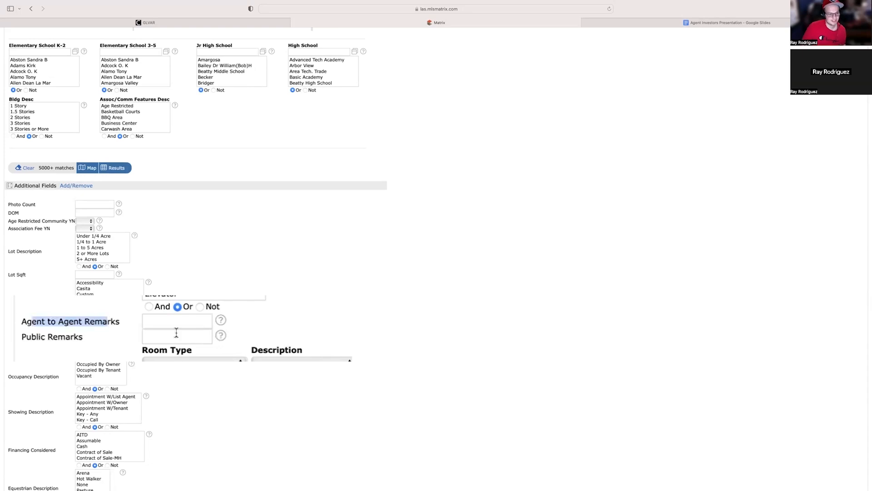
{"action": "left_click", "coordinate": [179, 335]}
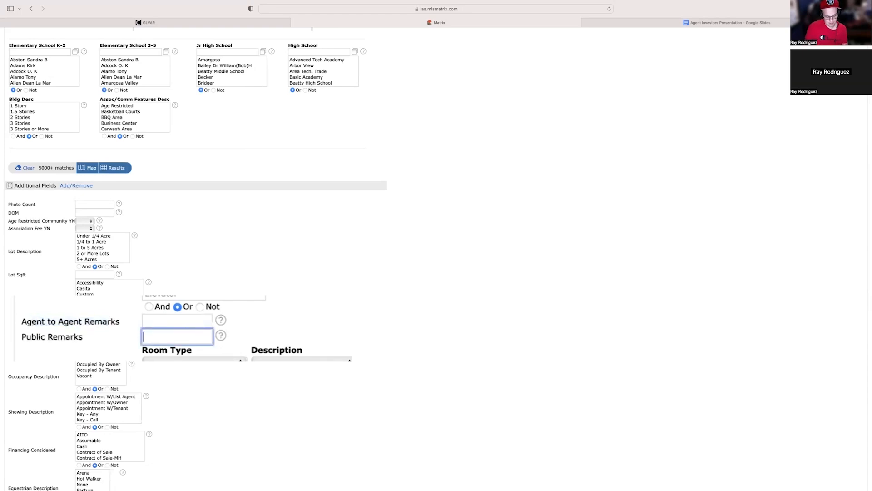
{"action": "type", "text": "*Must sell*"}
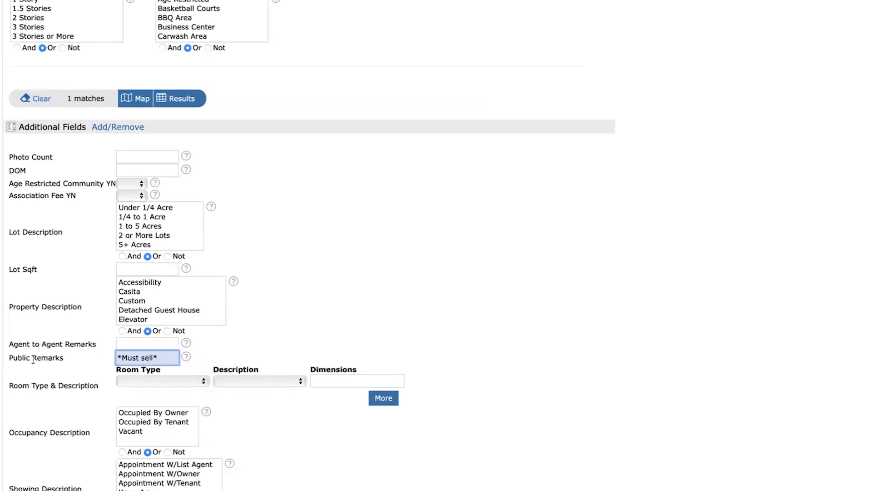
Leave Agent to Agent Remarks empty and show the results of the Public Remarks keyword search.
{"action": "left_click_drag", "start_coordinate": [29, 338], "coordinate": [62, 341]}
{"action": "left_click", "coordinate": [61, 340]}
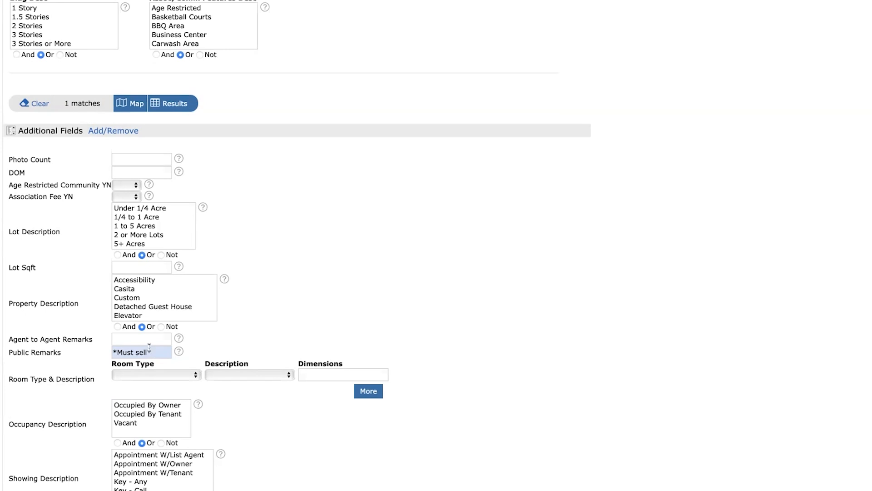
{"action": "left_click", "coordinate": [138, 339]}
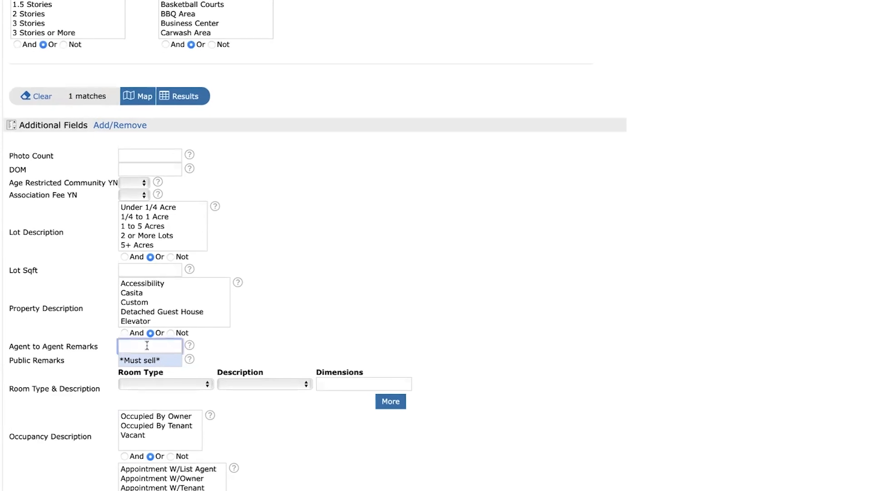
{"action": "left_click", "coordinate": [157, 360]}
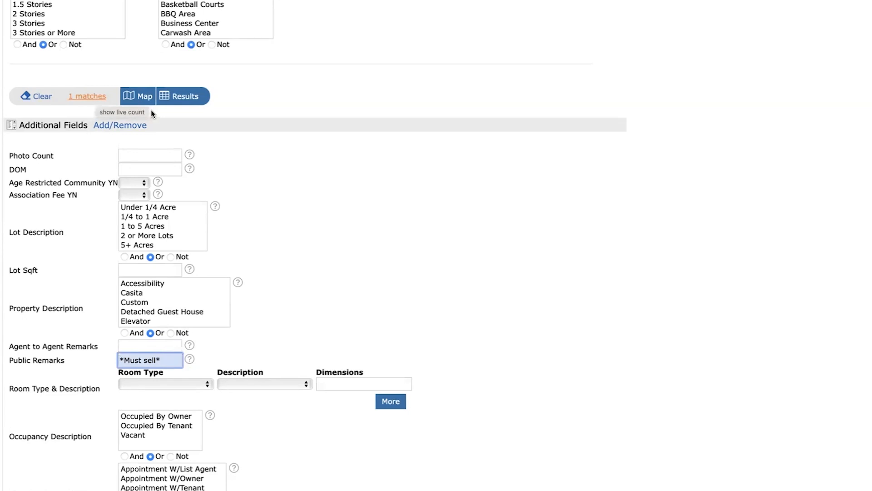
{"action": "left_click", "coordinate": [181, 96]}
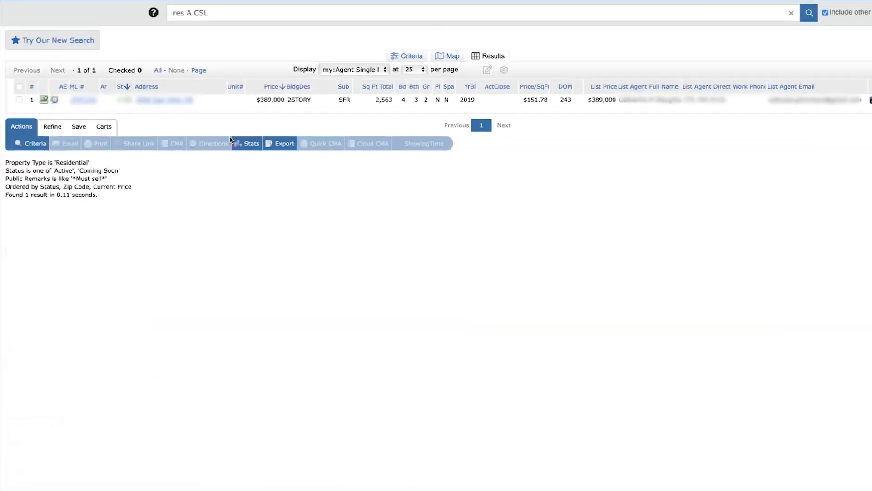
Start a new auto email from the Public Remarks *Must sell* results and select the recipient contact.
{"action": "left_click", "coordinate": [79, 121]}
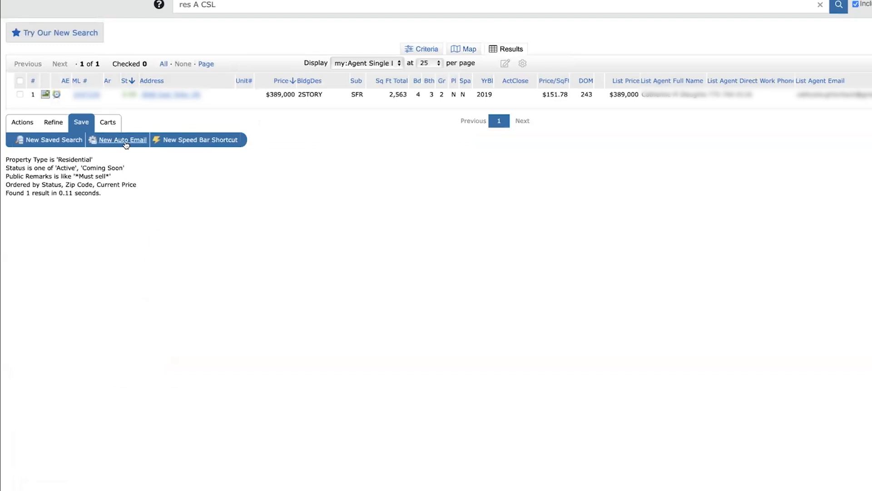
{"action": "left_click", "coordinate": [124, 143]}
{"action": "left_click", "coordinate": [97, 97]}
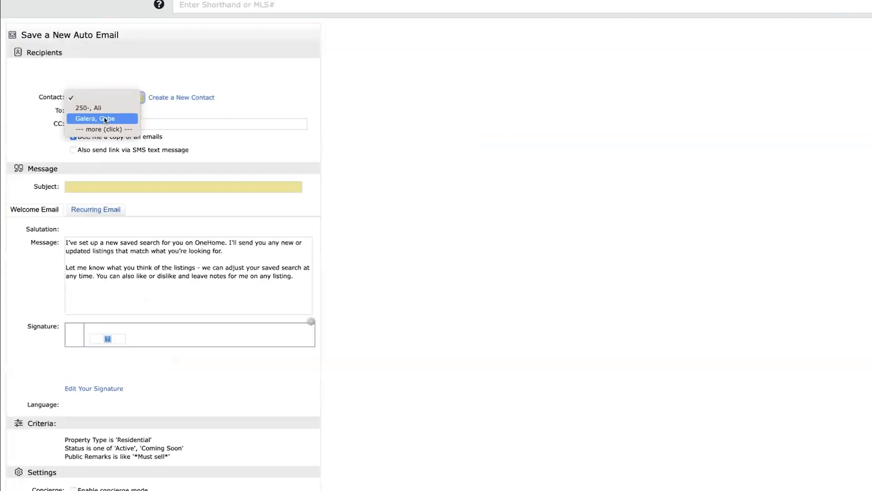
{"action": "left_click", "coordinate": [97, 118]}
Fill in the CC e-mail address and set the auto email's subject to "Public - Must Sell".
{"action": "left_click", "coordinate": [190, 124]}
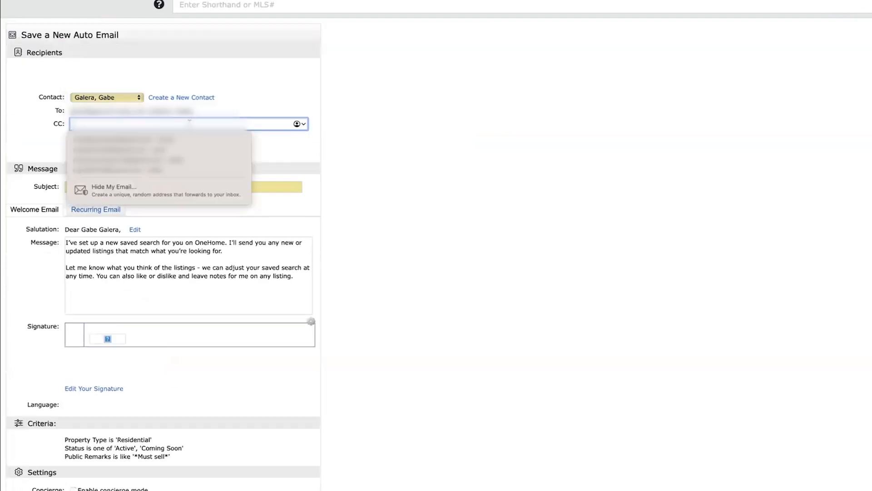
{"action": "left_click", "coordinate": [181, 183]}
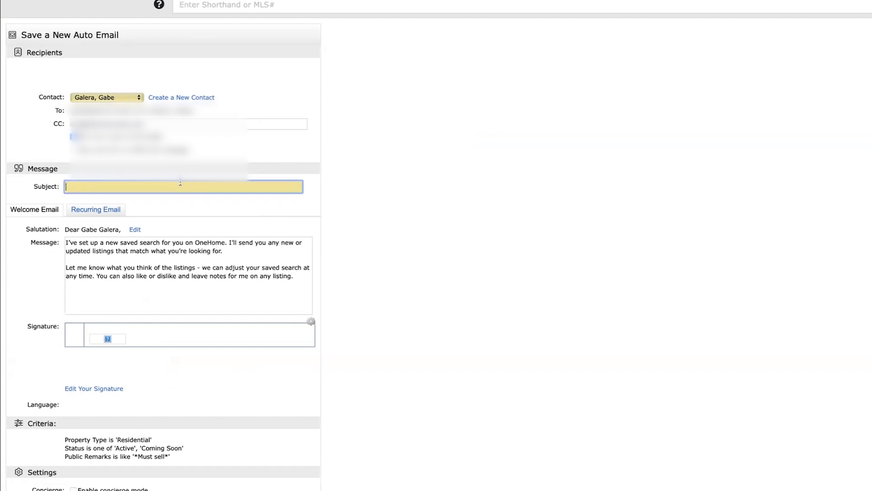
{"action": "type", "text": "Public - Must Sell"}
Schedule the "Public - Must Sell" auto email as ASAP and save it.
{"action": "scroll", "coordinate": [384, 173], "scroll_direction": "down", "scroll_amount": 4}
{"action": "scroll", "coordinate": [383, 173], "scroll_direction": "up", "scroll_amount": 1}
{"action": "left_click", "coordinate": [18, 389]}
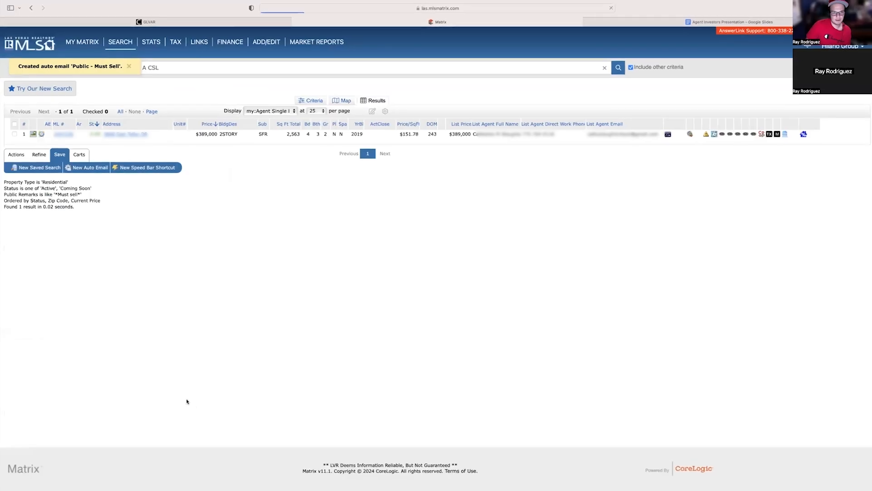
Open a new Residential search.
{"action": "mouse_move", "coordinate": [131, 45]}
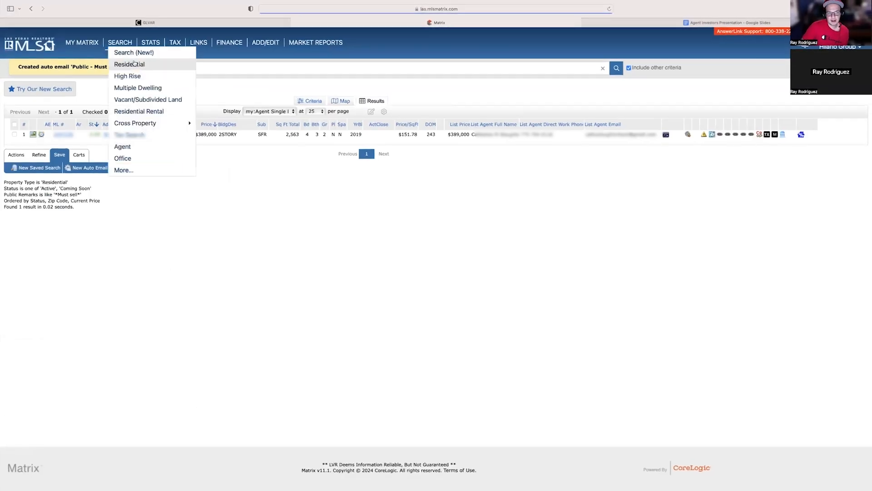
{"action": "left_click", "coordinate": [142, 64]}
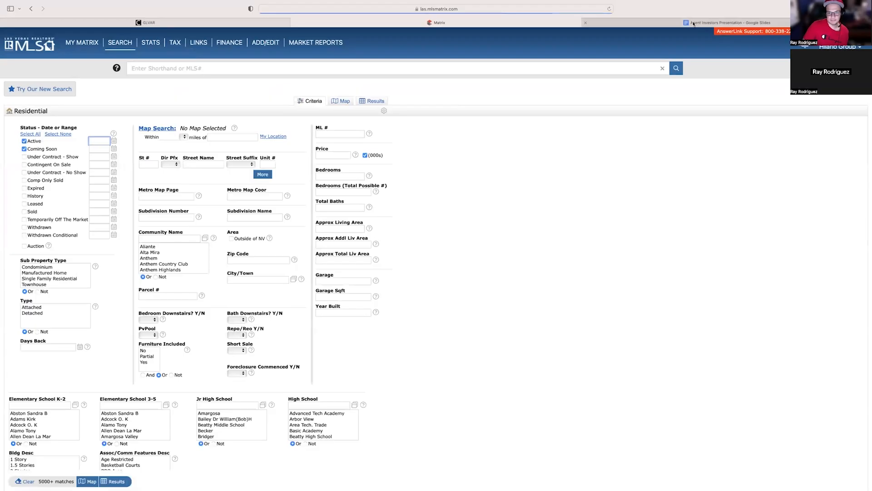
Switch to the Google Slides presentation and examine the Must sell and Original entries in the list of comping keywords.
{"action": "left_click", "coordinate": [691, 23]}
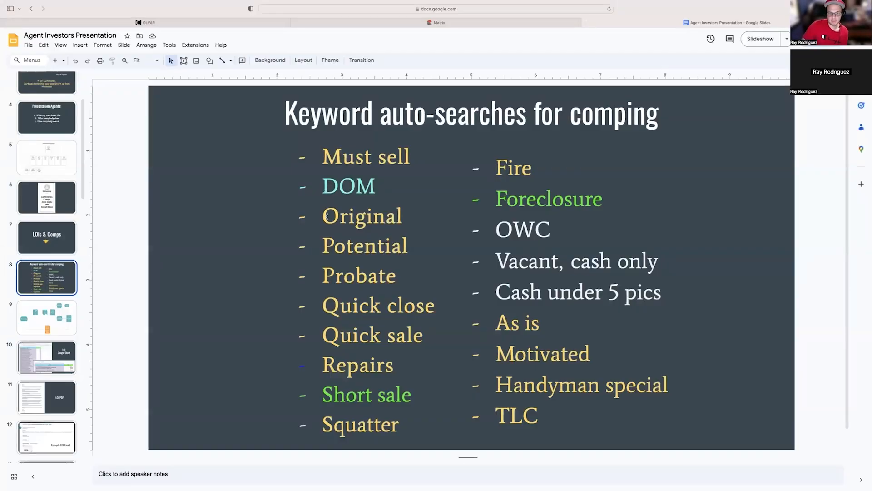
{"action": "double_click", "coordinate": [398, 217]}
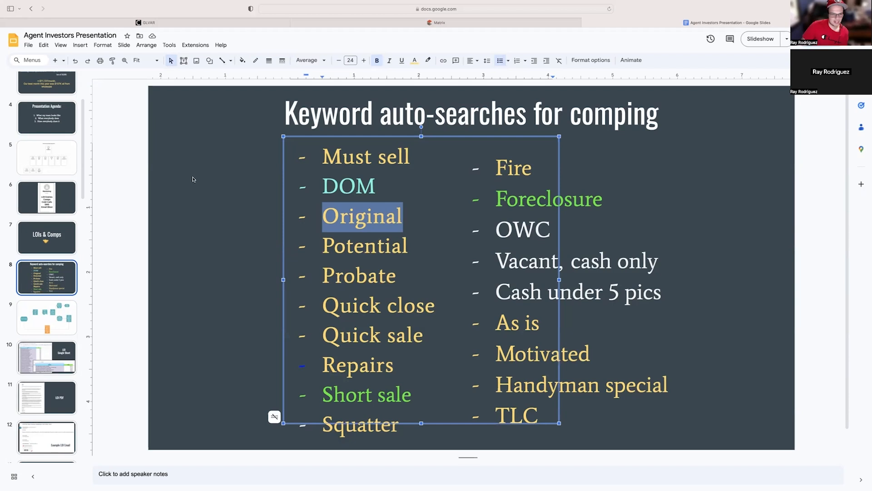
{"action": "left_click", "coordinate": [124, 192]}
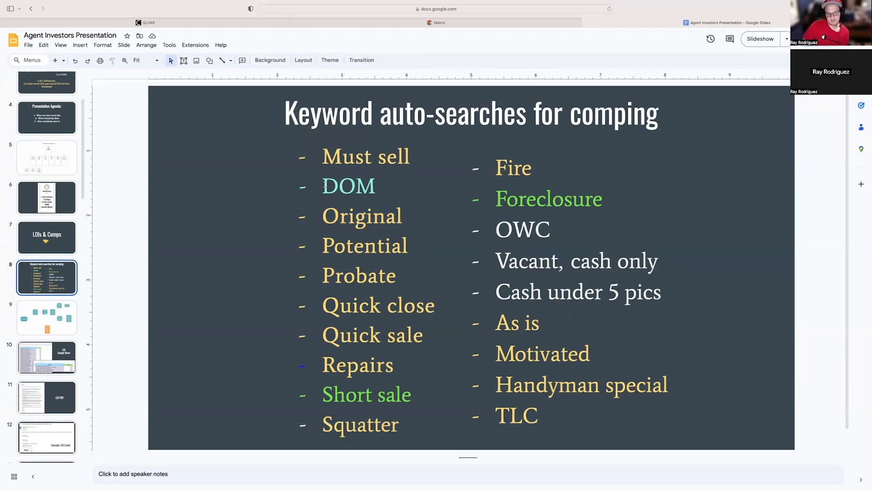
{"action": "left_click_drag", "start_coordinate": [323, 155], "coordinate": [408, 158]}
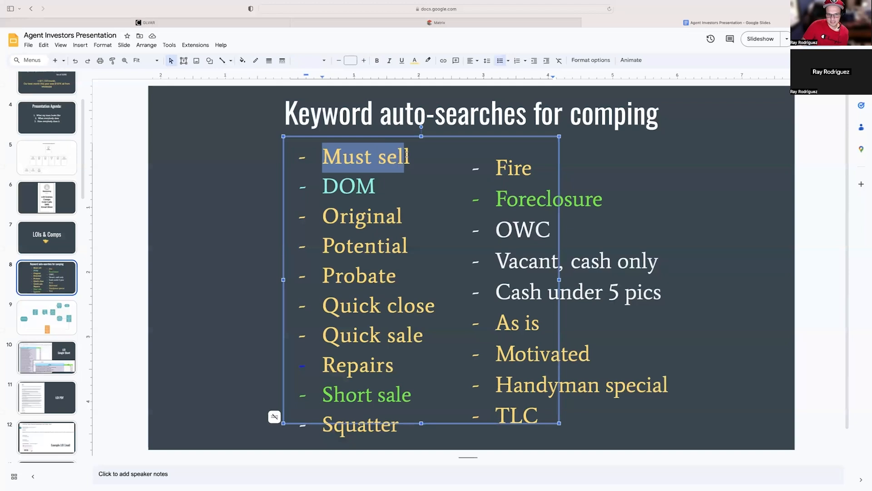
{"action": "left_click_drag", "start_coordinate": [323, 216], "coordinate": [404, 219]}
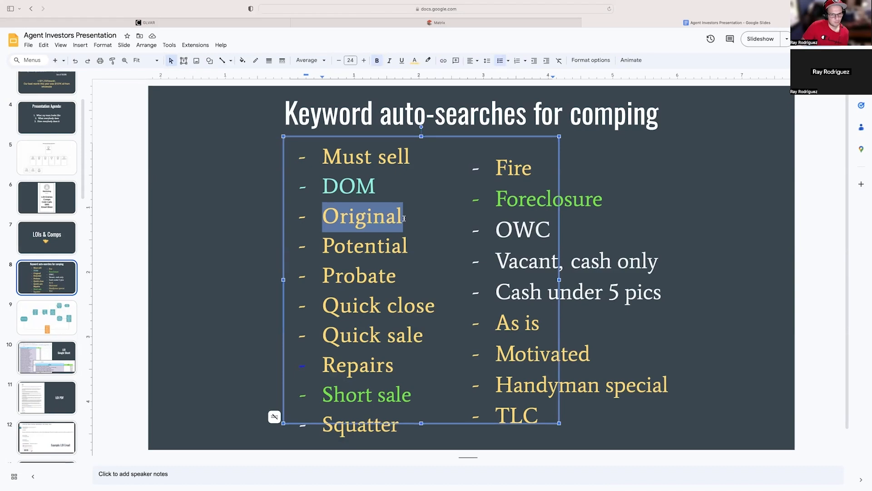
{"action": "left_click", "coordinate": [128, 85]}
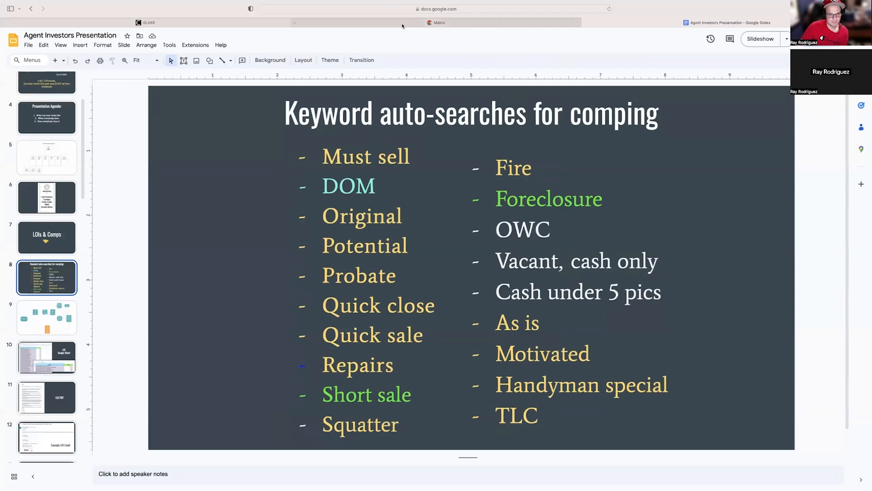
Switch back to Matrix and review the Residential search's status options and additional criteria fields.
{"action": "left_click", "coordinate": [436, 23]}
{"action": "scroll", "coordinate": [517, 159], "scroll_direction": "down", "scroll_amount": 10}
{"action": "scroll", "coordinate": [504, 214], "scroll_direction": "up", "scroll_amount": 4}
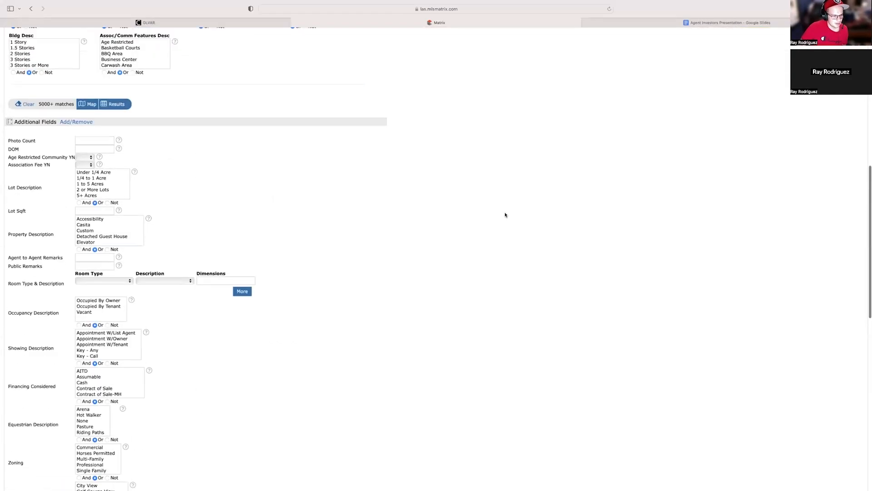
{"action": "scroll", "coordinate": [308, 229], "scroll_direction": "down", "scroll_amount": 3}
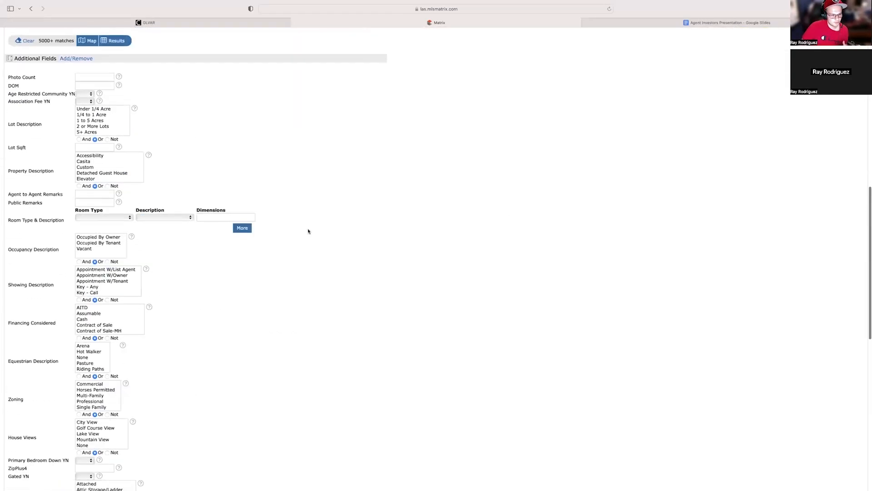
{"action": "scroll", "coordinate": [308, 230], "scroll_direction": "up", "scroll_amount": 10}
{"action": "left_click", "coordinate": [24, 148]}
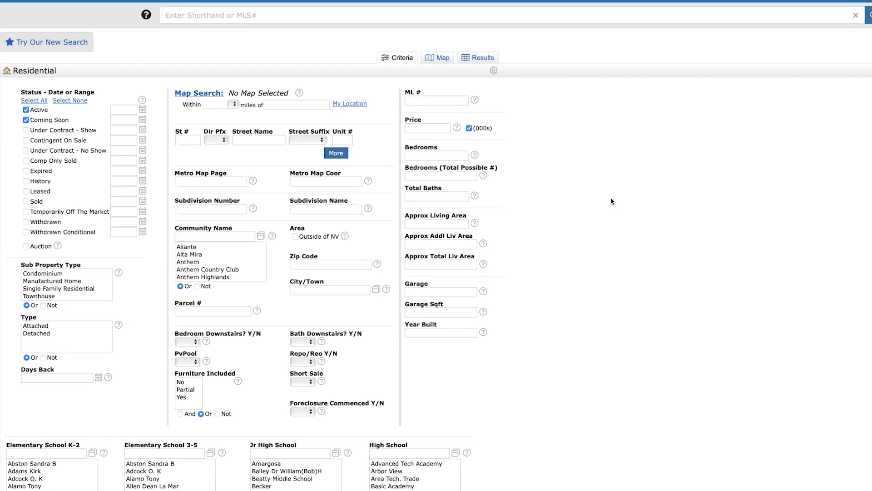
Enter *original* as the Agent to Agent Remarks keyword and show the search results.
{"action": "scroll", "coordinate": [613, 198], "scroll_direction": "down", "scroll_amount": 5}
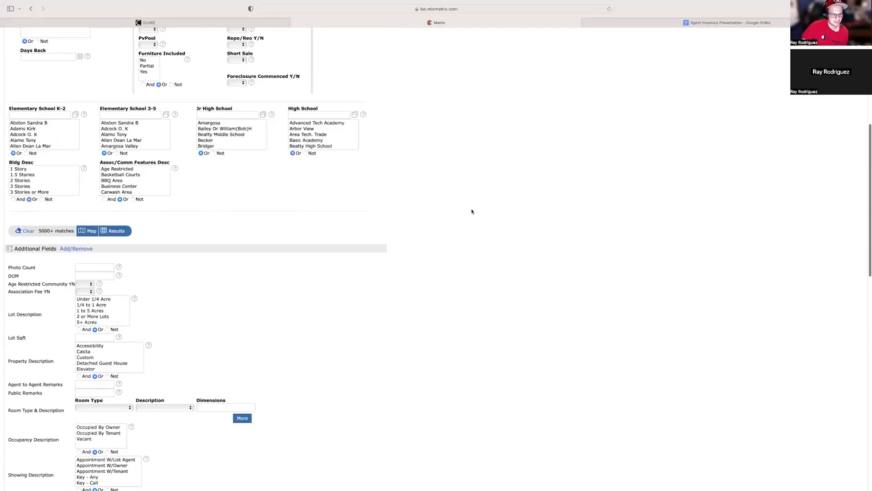
{"action": "scroll", "coordinate": [471, 212], "scroll_direction": "down", "scroll_amount": 3}
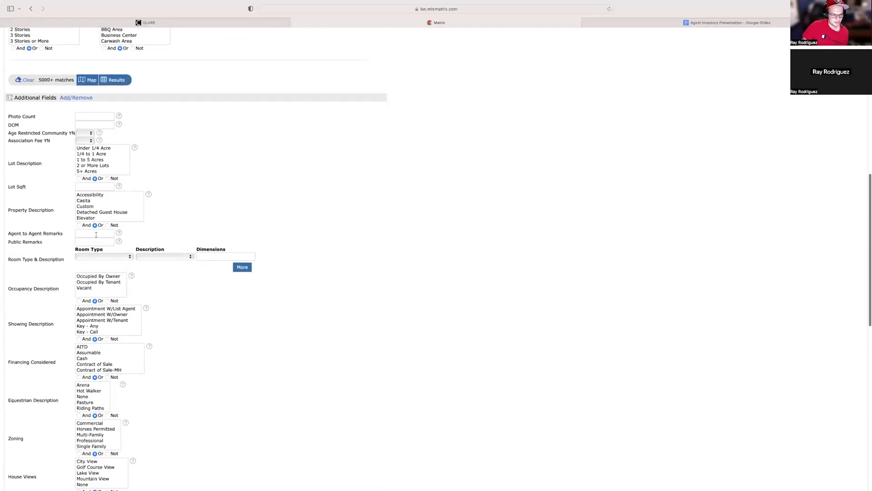
{"action": "left_click", "coordinate": [98, 235]}
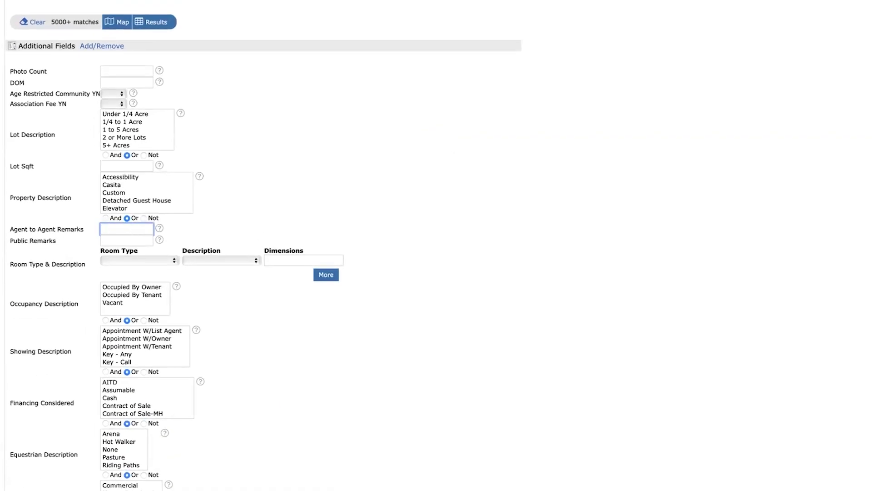
{"action": "type", "text": "*original*"}
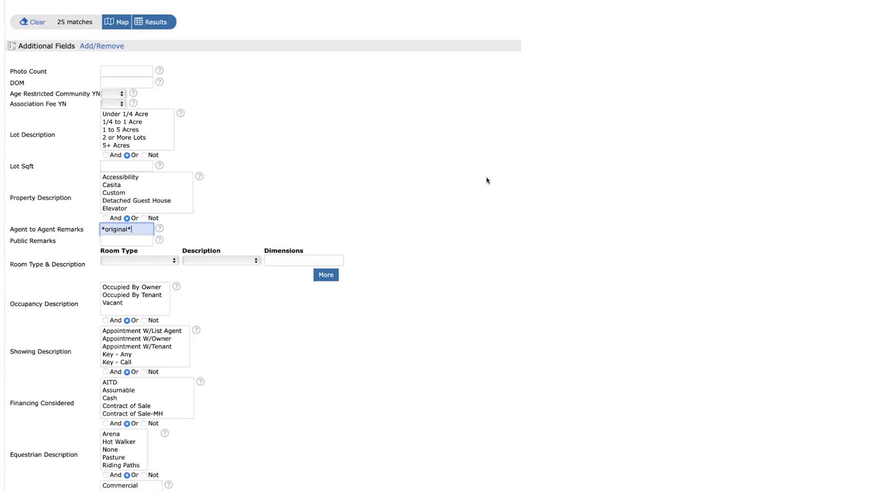
{"action": "left_click", "coordinate": [164, 26]}
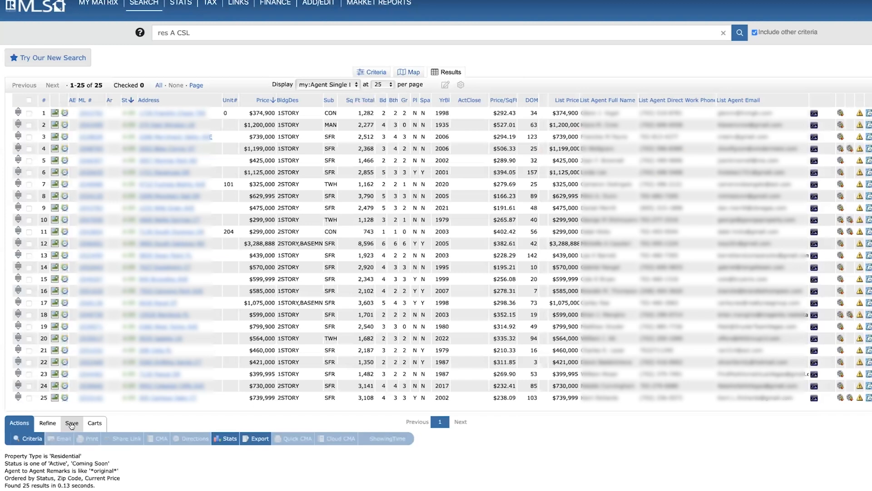
Start a new auto email from the Agent to Agent Remarks *original* results and select the recipient contact.
{"action": "left_click", "coordinate": [72, 424]}
{"action": "left_click", "coordinate": [108, 439]}
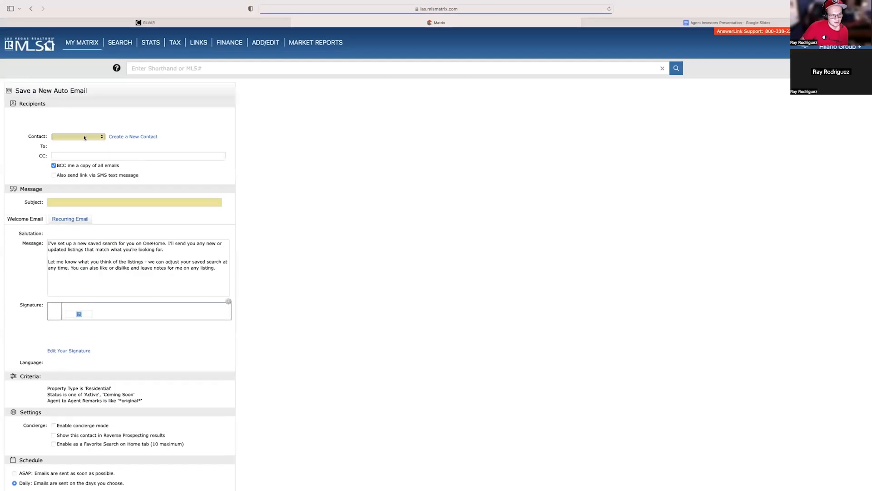
{"action": "left_click", "coordinate": [84, 137]}
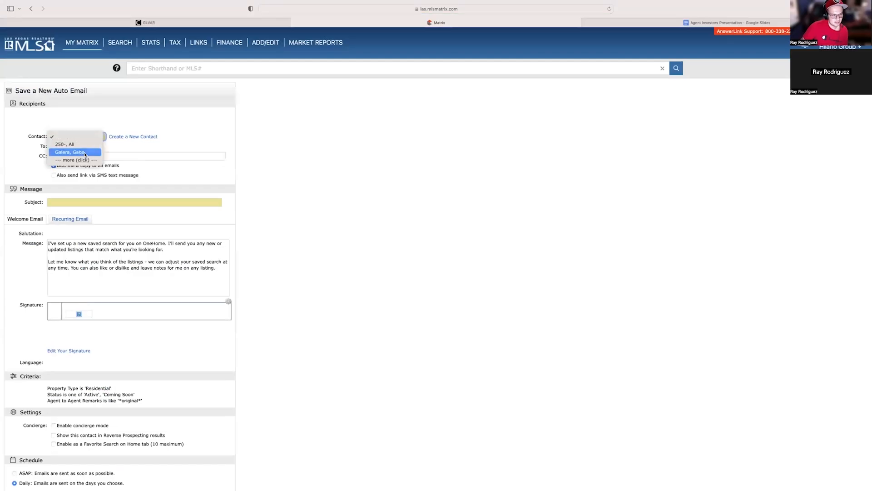
{"action": "left_click", "coordinate": [84, 151]}
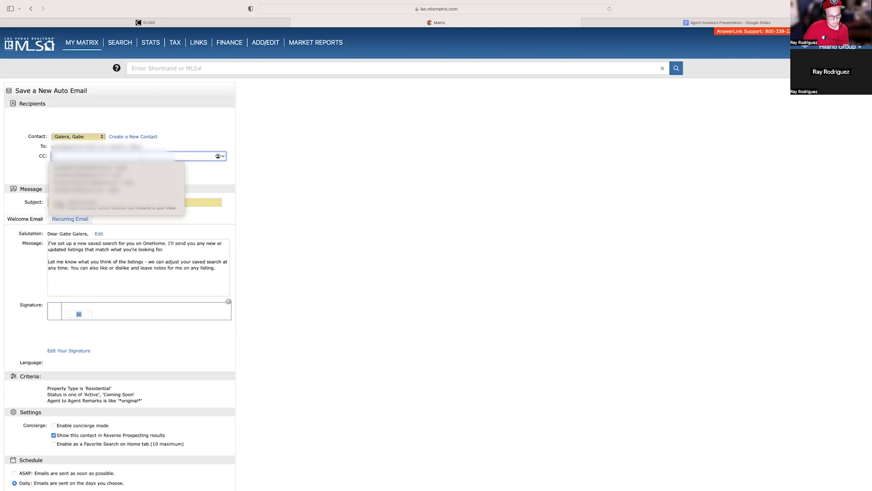
Fill in the CC e-mail address and set the auto email's subject to "Agent - Original".
{"action": "key", "text": "super+v"}
{"action": "left_click", "coordinate": [138, 202]}
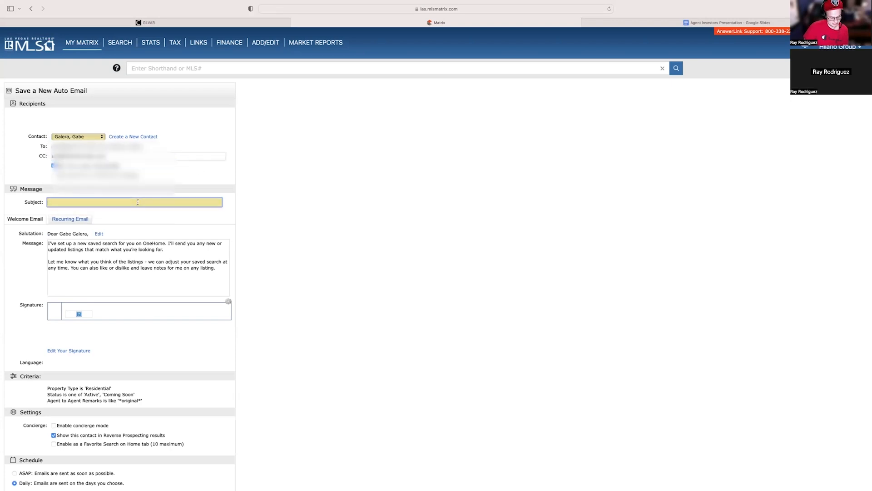
{"action": "type", "text": "Agent - Original"}
Set the "Agent - Original" auto email's schedule to ASAP instead of Daily and save it.
{"action": "scroll", "coordinate": [210, 200], "scroll_direction": "down", "scroll_amount": 5}
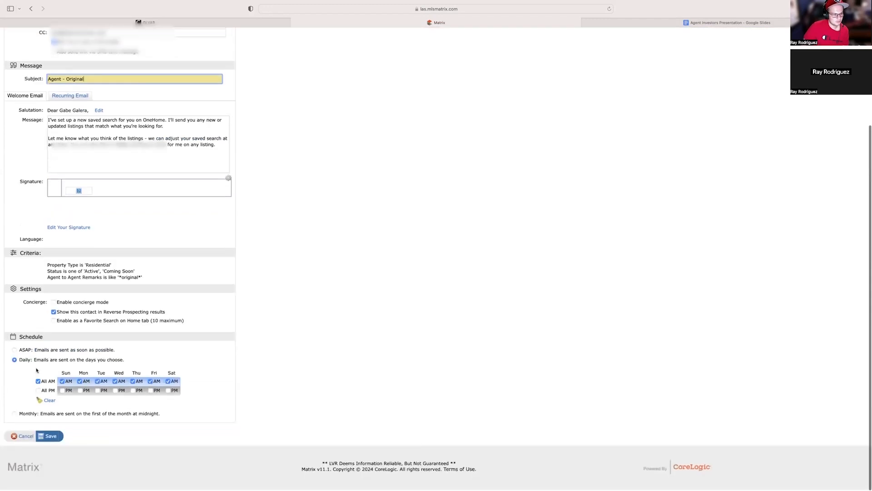
{"action": "left_click", "coordinate": [15, 351]}
{"action": "left_click", "coordinate": [51, 437]}
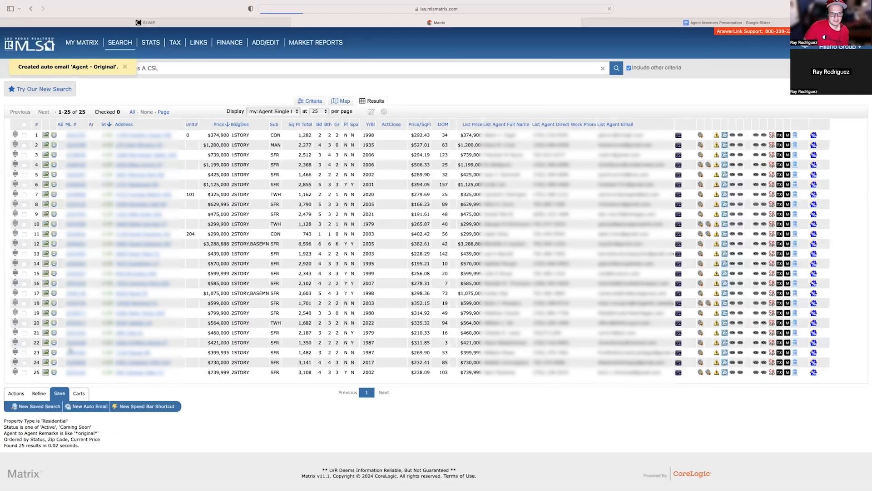
Open a new Residential search, enter *Original* as the Public Remarks keyword and show the results.
{"action": "left_click", "coordinate": [130, 64]}
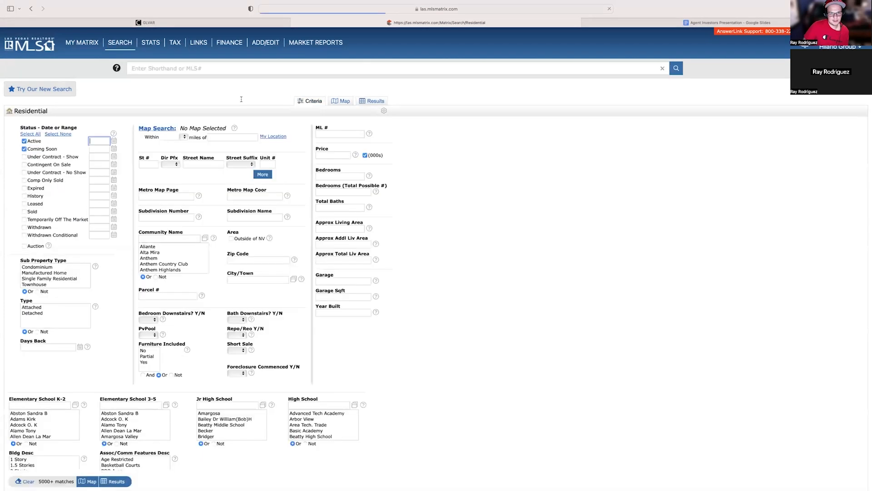
{"action": "scroll", "coordinate": [241, 99], "scroll_direction": "down", "scroll_amount": 10}
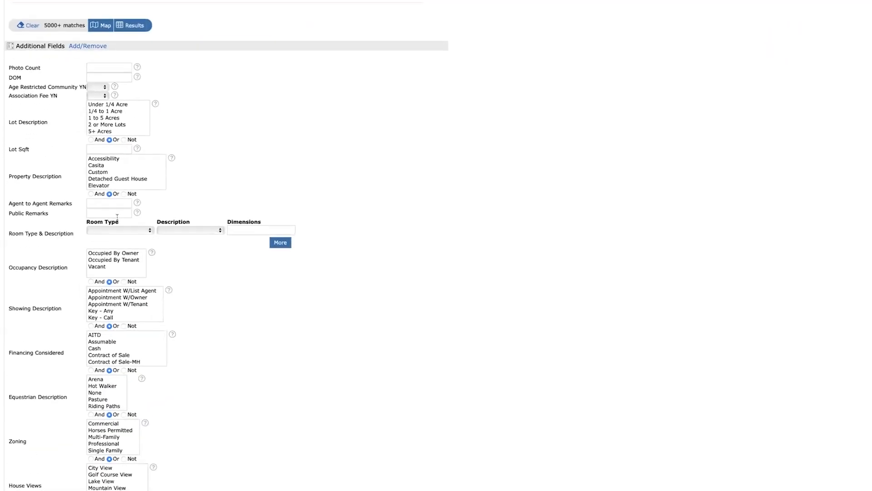
{"action": "left_click", "coordinate": [114, 213]}
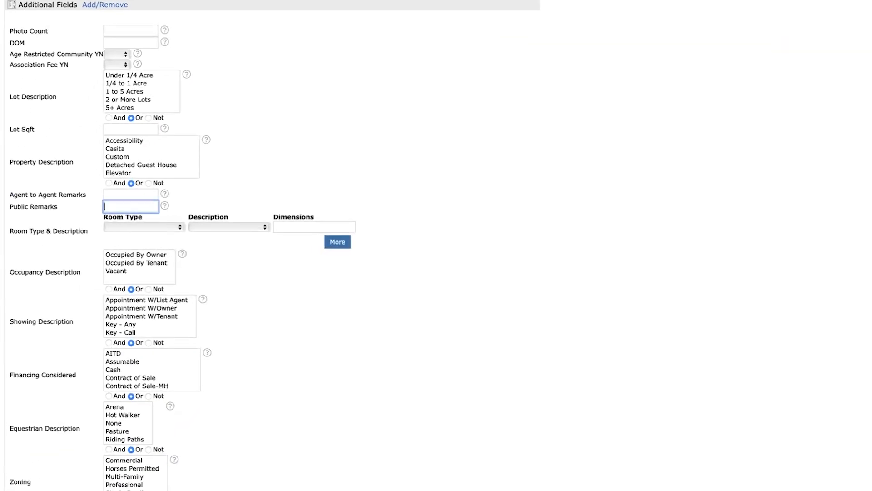
{"action": "type", "text": "*Origin"}
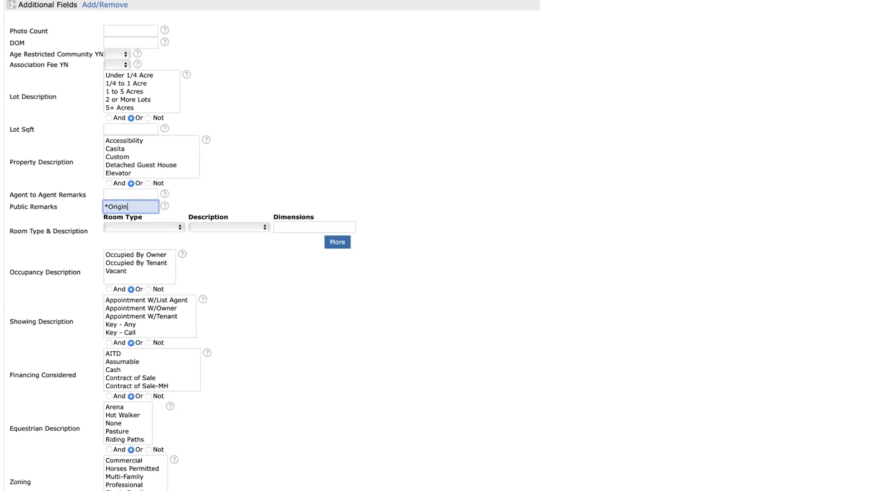
{"action": "type", "text": "al*"}
{"action": "scroll", "coordinate": [383, 154], "scroll_direction": "up", "scroll_amount": 5}
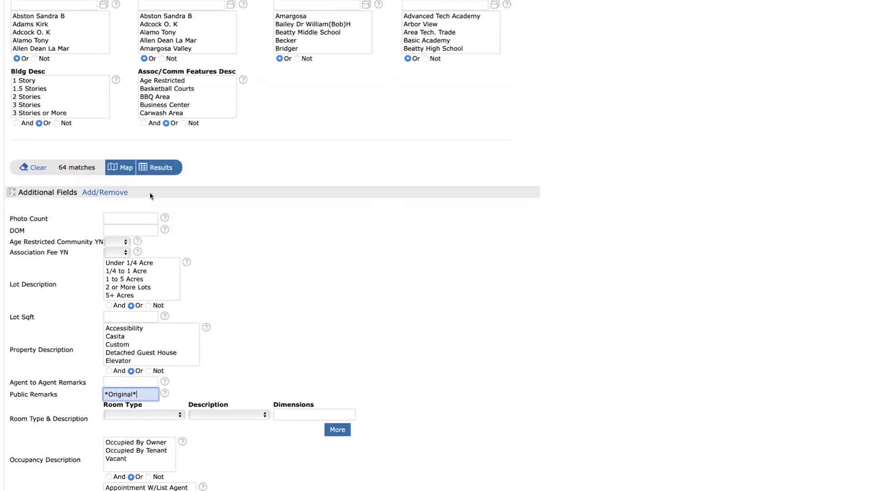
{"action": "left_click", "coordinate": [164, 172]}
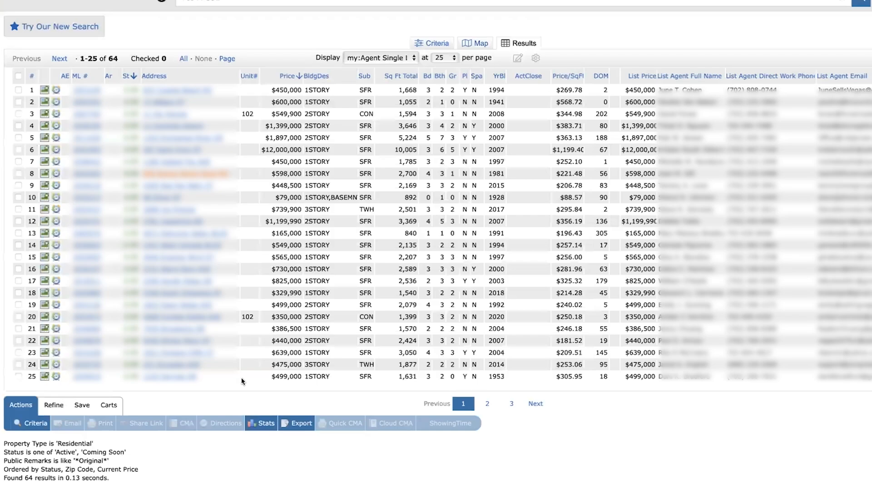
Start a new auto email from the Public Remarks *Original* results and select the recipient contact.
{"action": "left_click", "coordinate": [81, 404]}
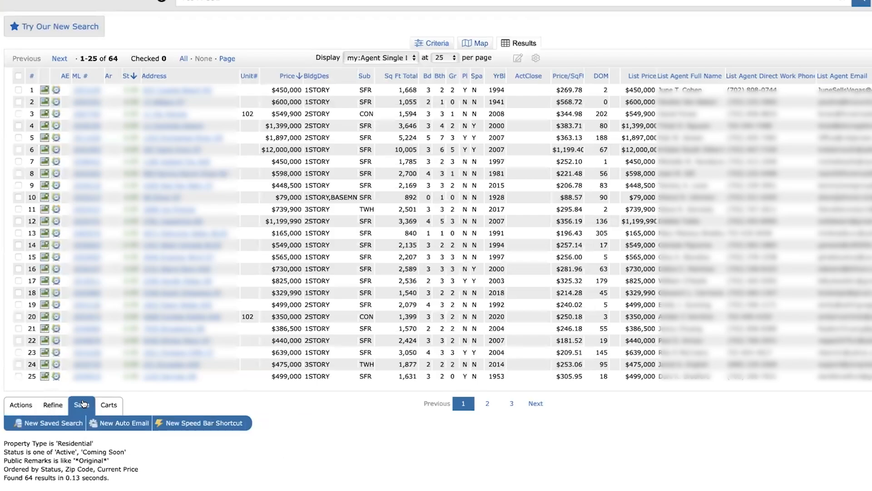
{"action": "left_click", "coordinate": [118, 424]}
{"action": "left_click", "coordinate": [100, 93]}
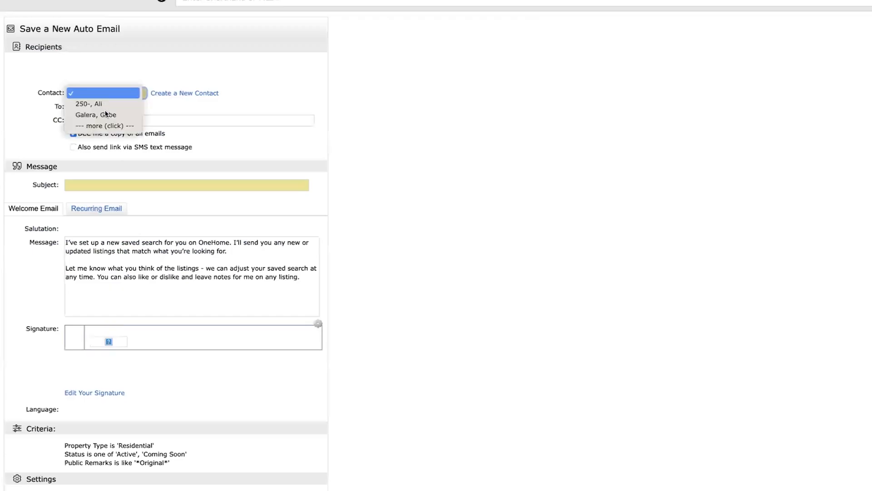
{"action": "left_click", "coordinate": [108, 114]}
Fill in the CC e-mail address and set the auto email's subject to "Public - Original".
{"action": "left_click", "coordinate": [184, 119]}
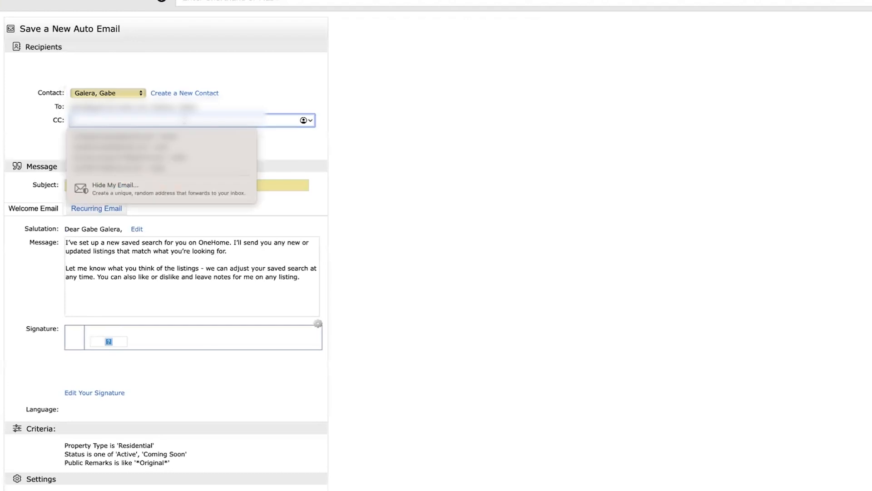
{"action": "key", "text": "super+v"}
{"action": "left_click", "coordinate": [471, 159]}
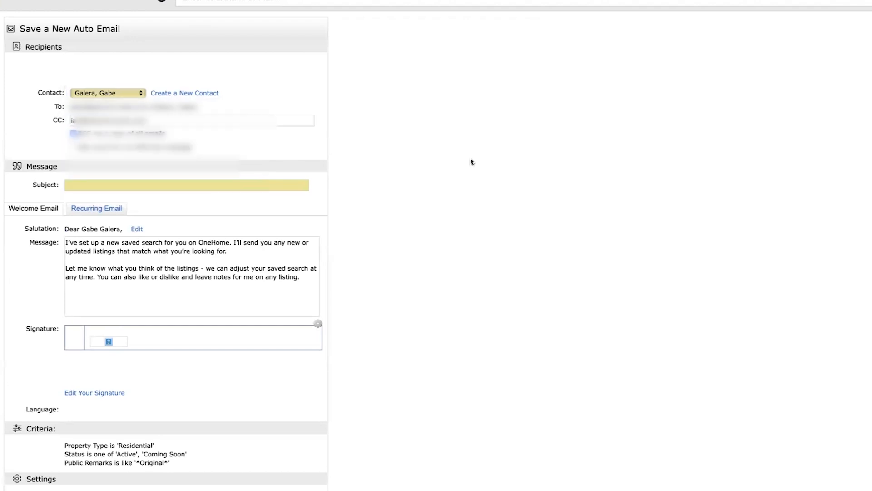
{"action": "left_click", "coordinate": [208, 184]}
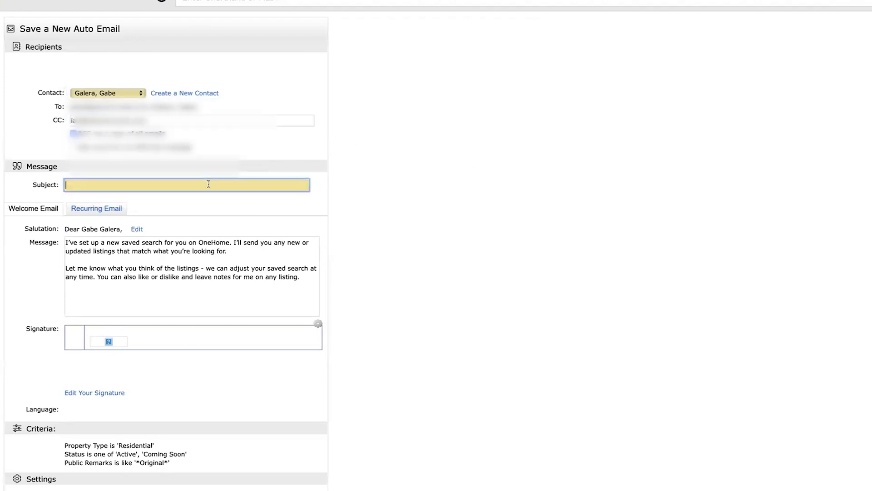
{"action": "type", "text": "Public - Original"}
{"action": "left_click", "coordinate": [411, 146]}
Set the "Public - Original" auto email's schedule to ASAP and save it.
{"action": "scroll", "coordinate": [411, 146], "scroll_direction": "down", "scroll_amount": 5}
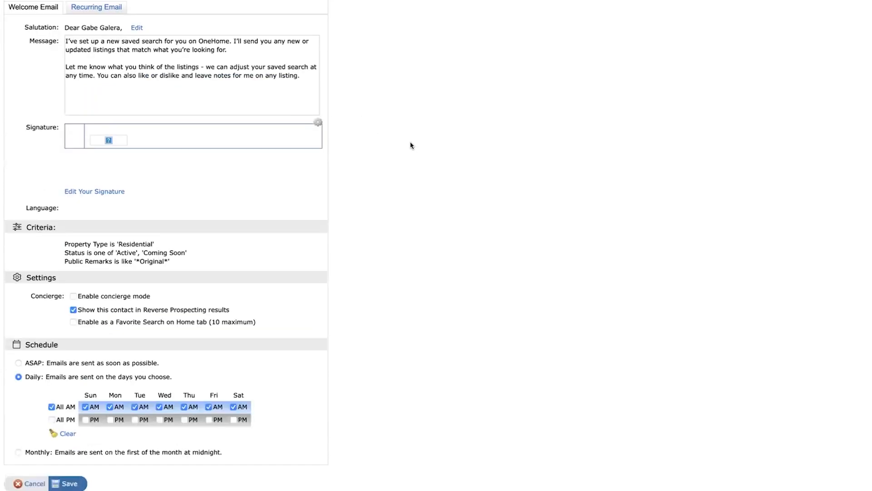
{"action": "scroll", "coordinate": [411, 145], "scroll_direction": "up", "scroll_amount": 1}
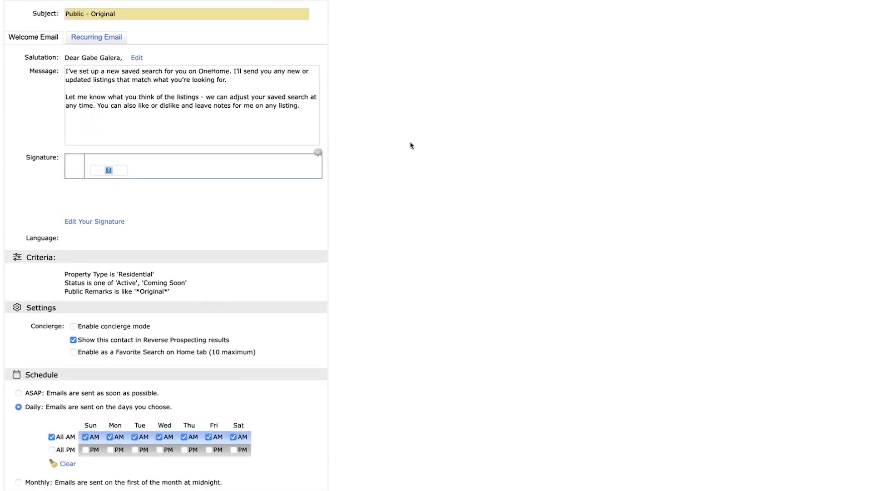
{"action": "left_click", "coordinate": [30, 393]}
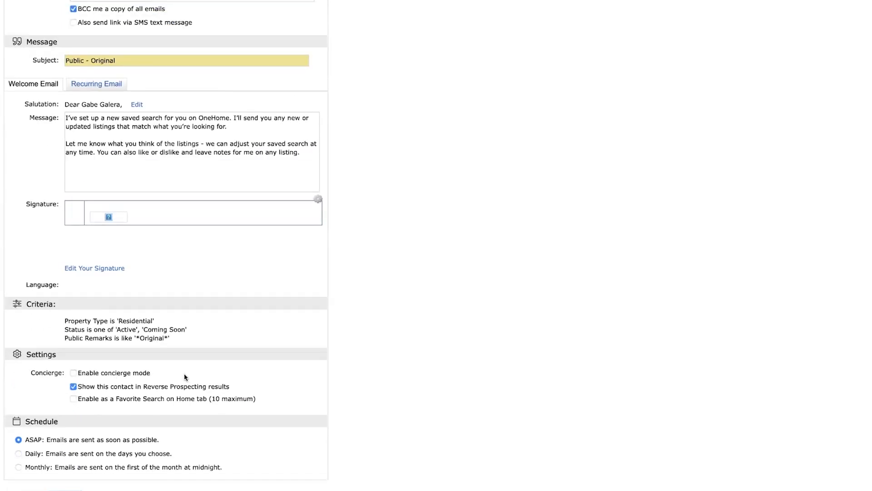
{"action": "scroll", "coordinate": [464, 407], "scroll_direction": "down", "scroll_amount": 1}
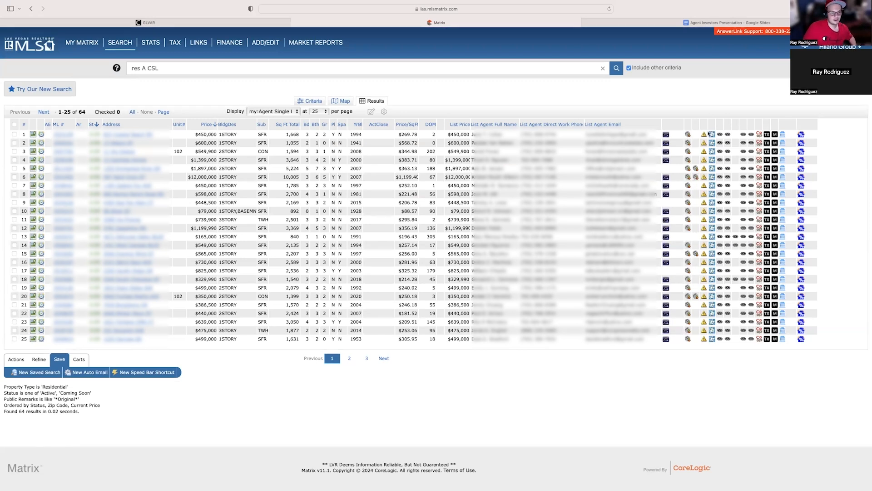
Open a new Residential search and check the Must sell, Original and DOM keywords on the Agent Investors Presentation slide.
{"action": "mouse_move", "coordinate": [144, 64]}
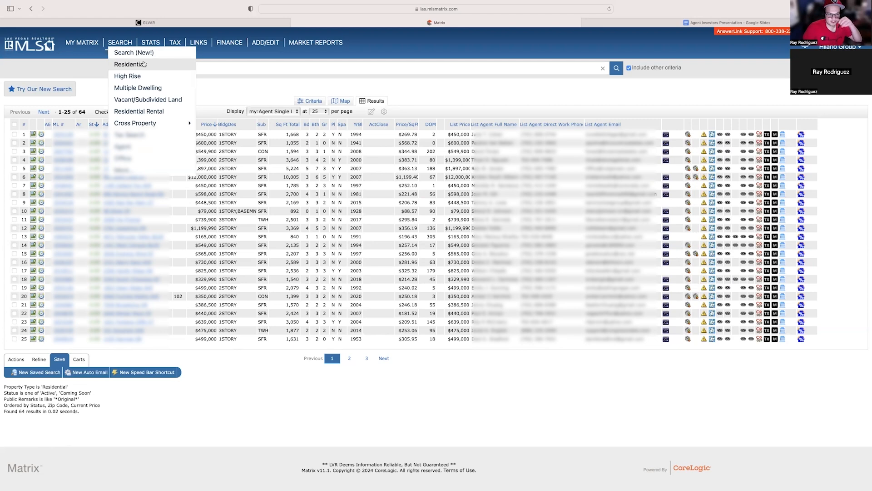
{"action": "left_click", "coordinate": [144, 64]}
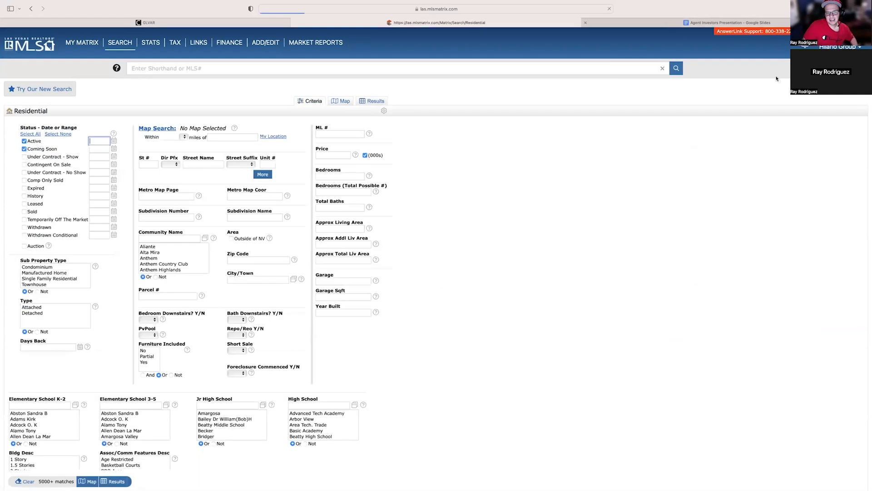
{"action": "left_click", "coordinate": [731, 23]}
{"action": "triple_click", "coordinate": [406, 156]}
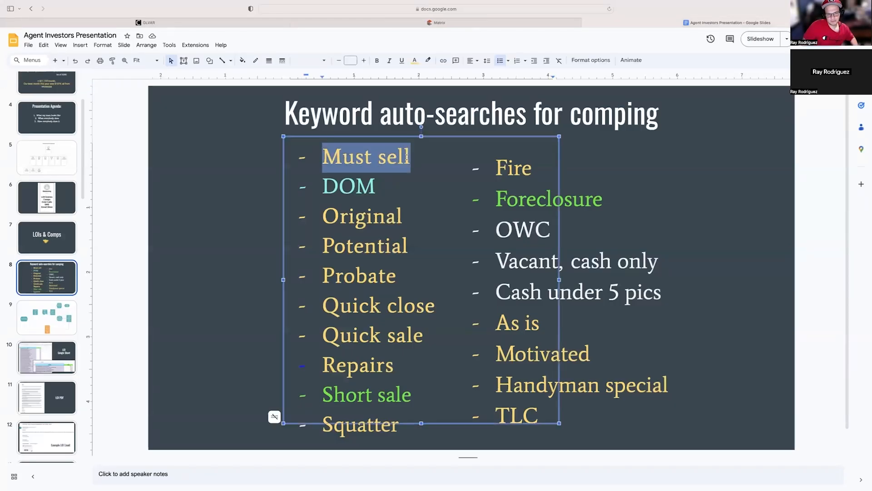
{"action": "left_click_drag", "start_coordinate": [325, 219], "coordinate": [403, 221]}
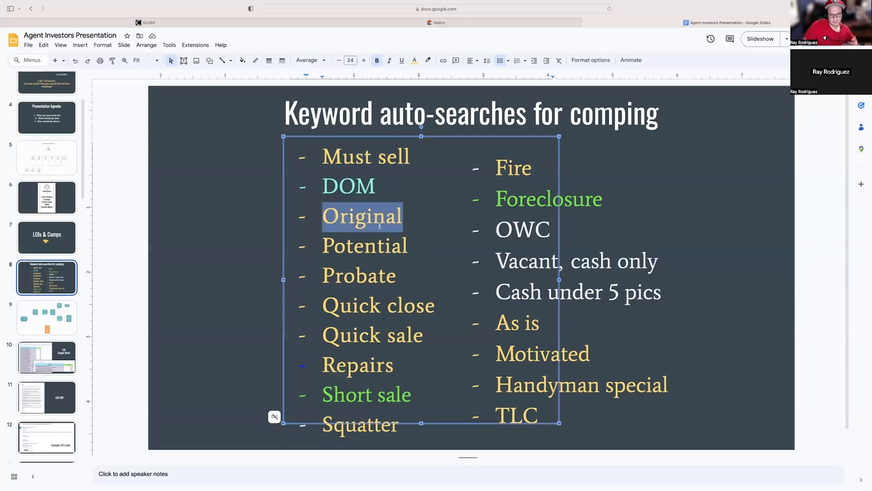
{"action": "double_click", "coordinate": [389, 186]}
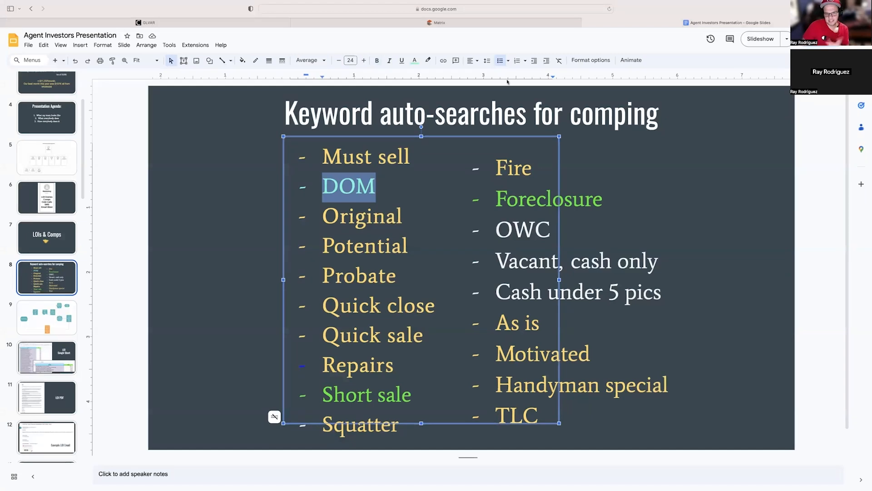
Switch back to Matrix and examine the remarks and DOM search fields and the list of available additional fields.
{"action": "left_click", "coordinate": [393, 24]}
{"action": "scroll", "coordinate": [492, 234], "scroll_direction": "down", "scroll_amount": 5}
{"action": "scroll", "coordinate": [491, 234], "scroll_direction": "down", "scroll_amount": 2}
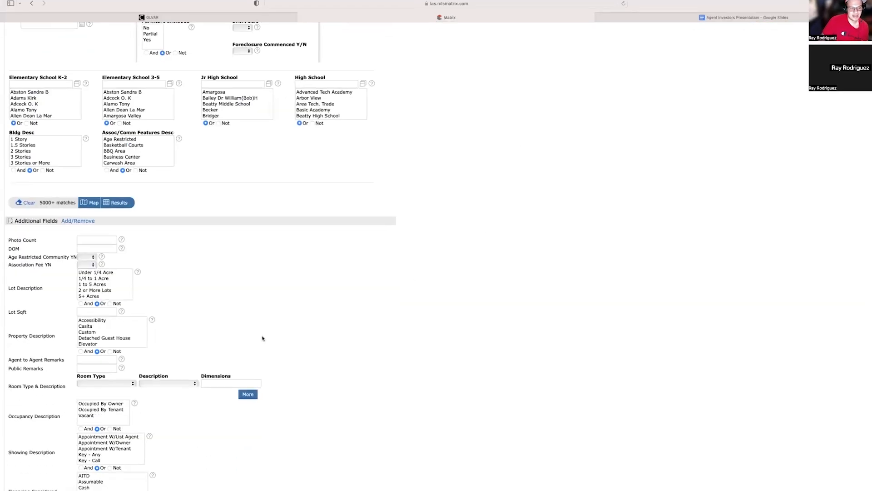
{"action": "left_click_drag", "start_coordinate": [62, 443], "coordinate": [21, 449]}
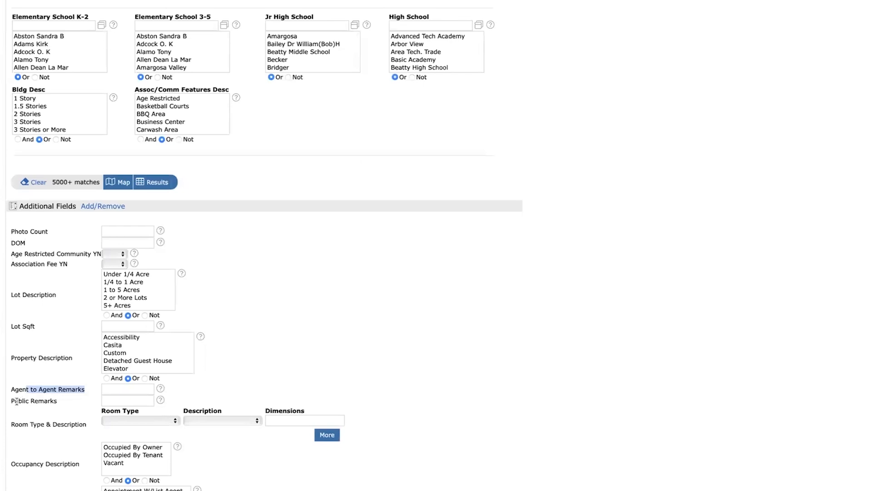
{"action": "left_click_drag", "start_coordinate": [16, 401], "coordinate": [57, 401]}
{"action": "left_click", "coordinate": [544, 325]}
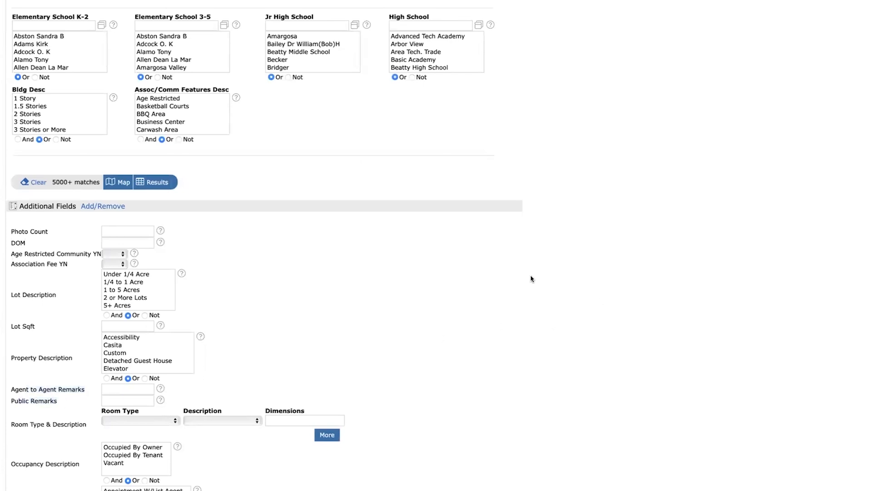
{"action": "left_click_drag", "start_coordinate": [10, 242], "coordinate": [96, 241]}
{"action": "left_click", "coordinate": [41, 244]}
{"action": "scroll", "coordinate": [42, 142], "scroll_direction": "down", "scroll_amount": 5}
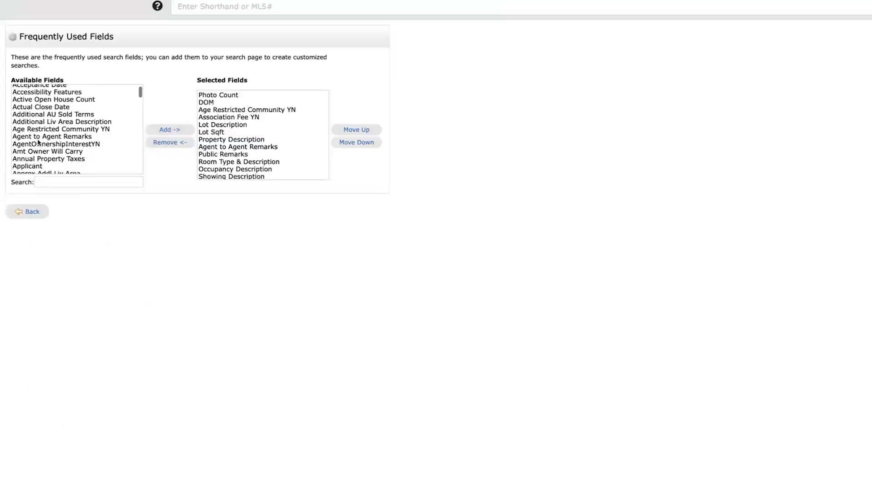
{"action": "left_click", "coordinate": [60, 212]}
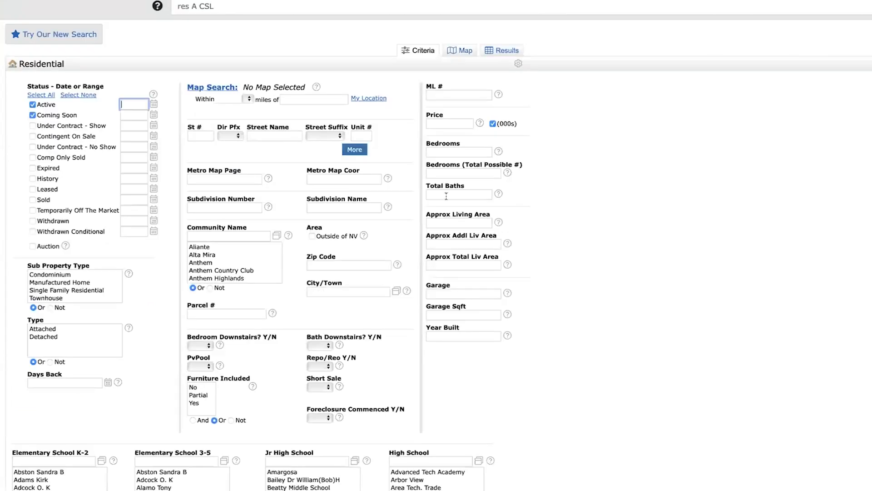
Set the Residential search's DOM criterion to 30.
{"action": "scroll", "coordinate": [405, 207], "scroll_direction": "down", "scroll_amount": 5}
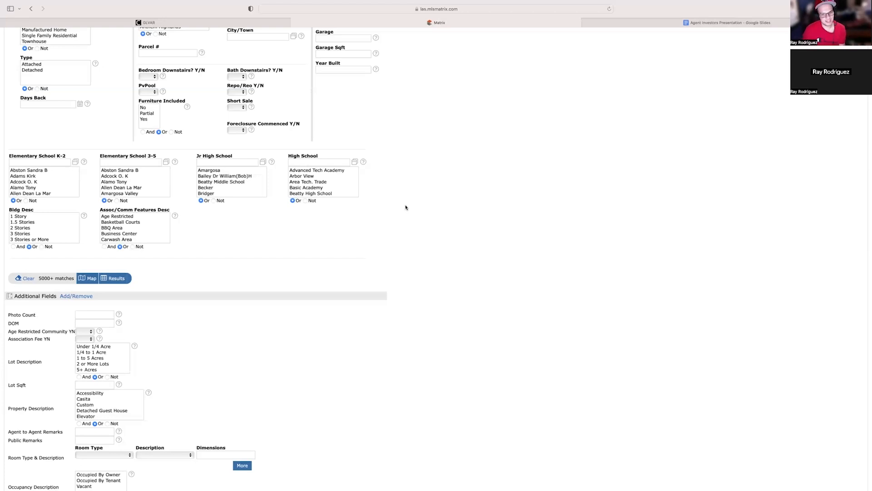
{"action": "left_click", "coordinate": [101, 324]}
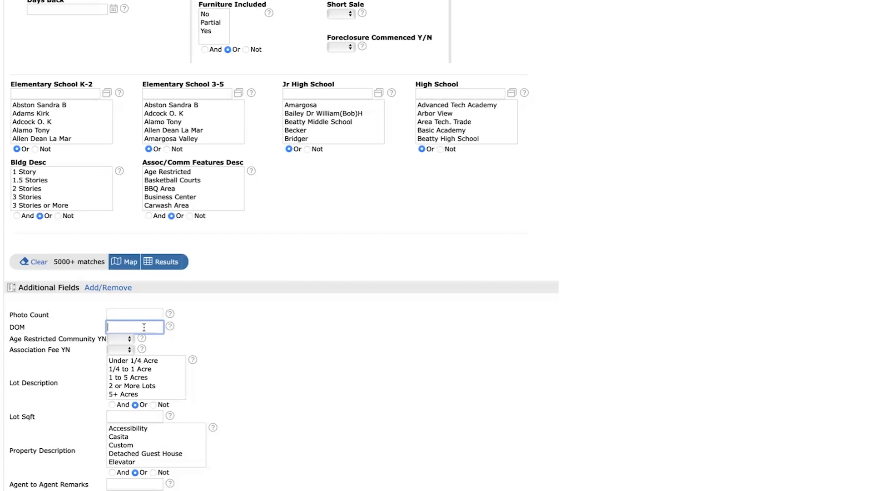
{"action": "type", "text": "30"}
{"action": "scroll", "coordinate": [749, 214], "scroll_direction": "down", "scroll_amount": 15}
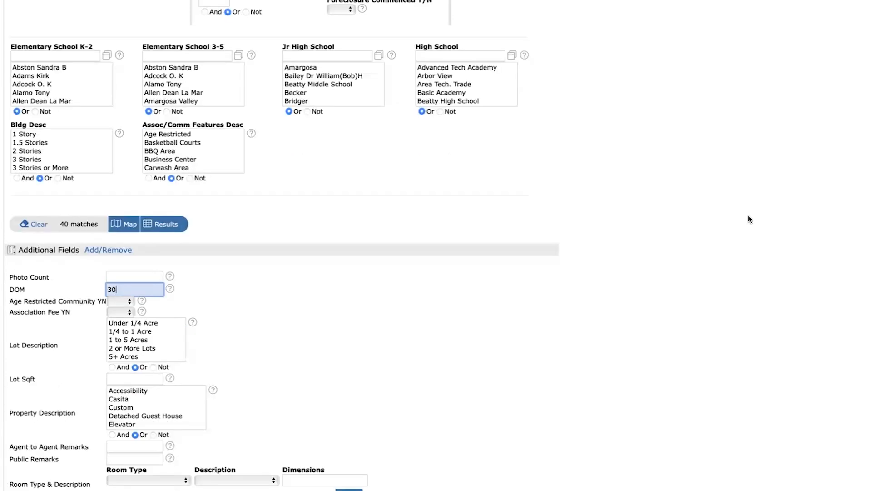
{"action": "scroll", "coordinate": [705, 212], "scroll_direction": "up", "scroll_amount": 12}
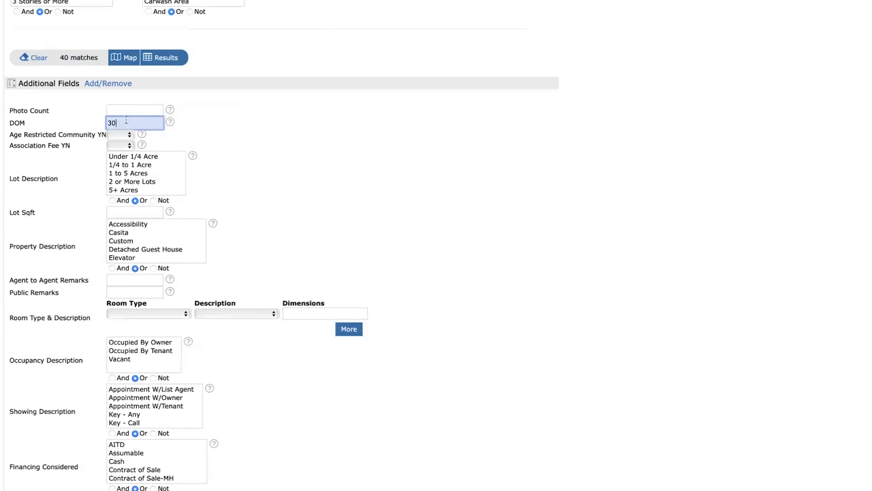
Try a DOM criterion of 30+ to compare its match count, and set it back to 30.
{"action": "mouse_move", "coordinate": [126, 119]}
{"action": "type", "text": "+"}
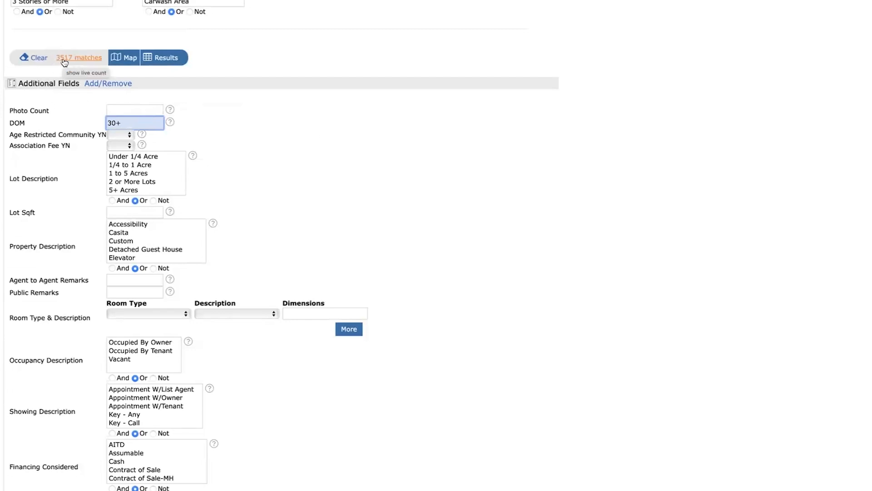
{"action": "key", "text": "BackSpace"}
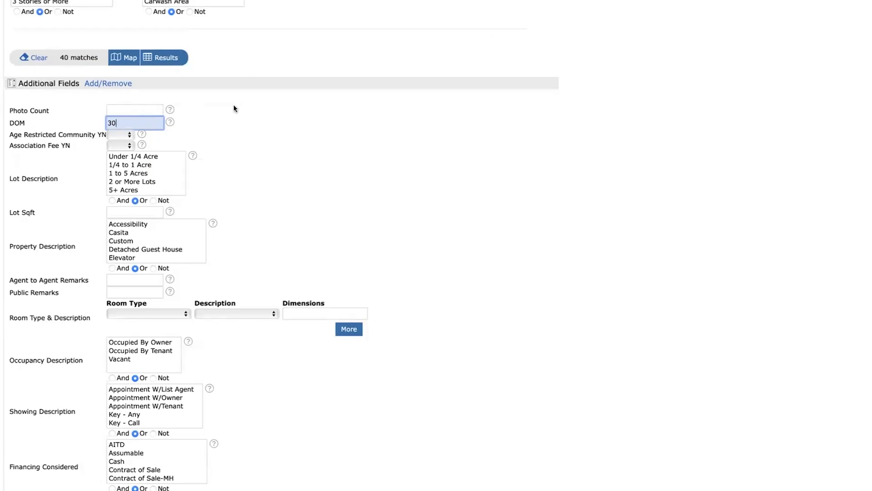
Start a new auto email from the DOM 30 search results and fill in its recipient contact and CC e-mail address.
{"action": "left_click", "coordinate": [162, 59]}
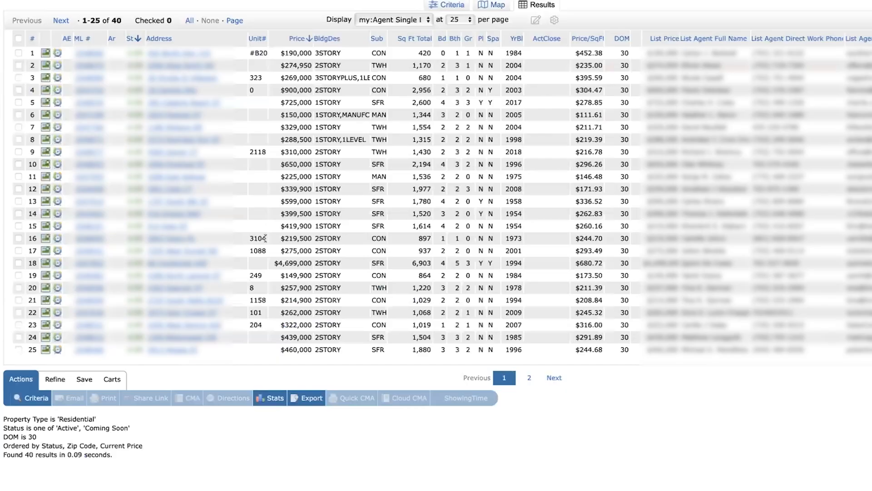
{"action": "left_click", "coordinate": [84, 379]}
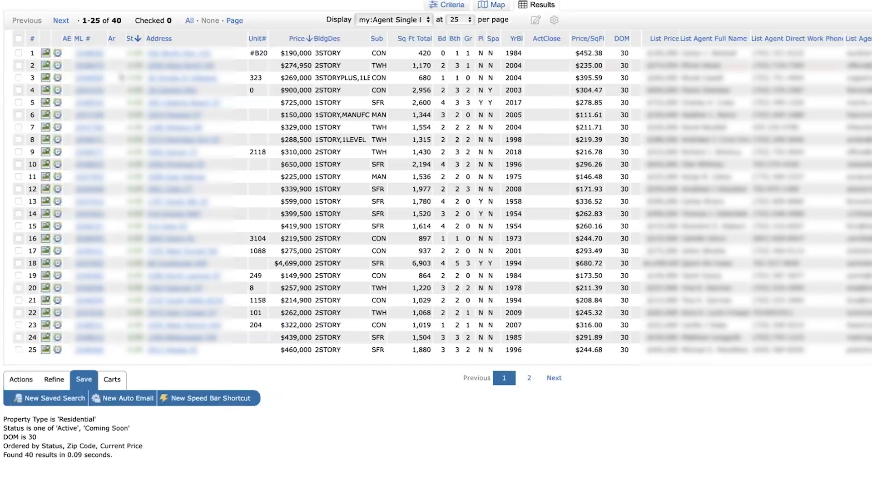
{"action": "left_click", "coordinate": [128, 398]}
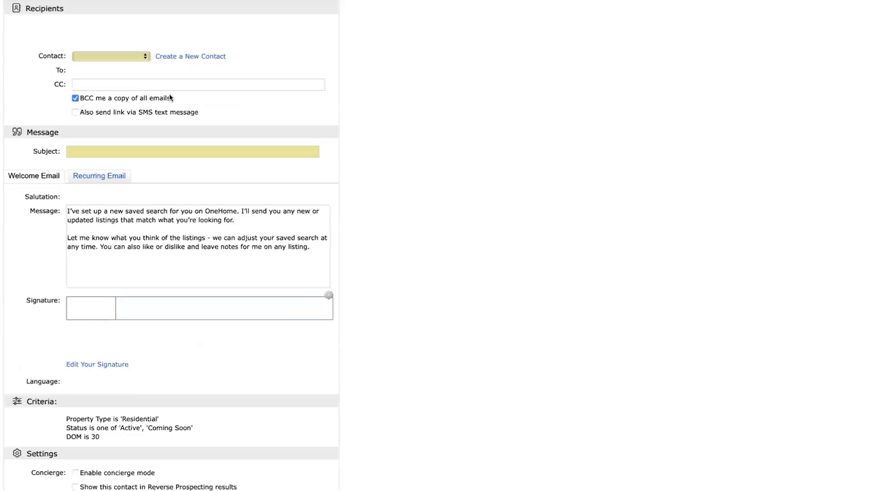
{"action": "left_click", "coordinate": [118, 54]}
{"action": "left_click", "coordinate": [117, 80]}
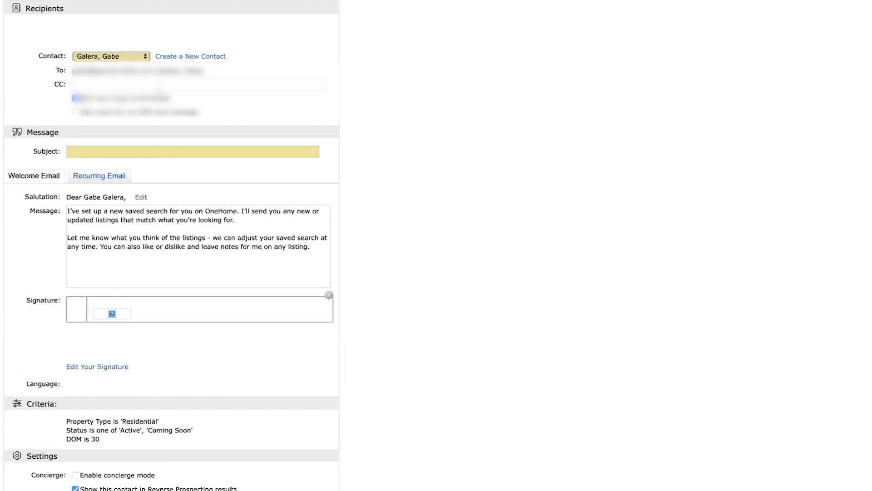
{"action": "left_click", "coordinate": [159, 85]}
{"action": "left_click", "coordinate": [209, 135]}
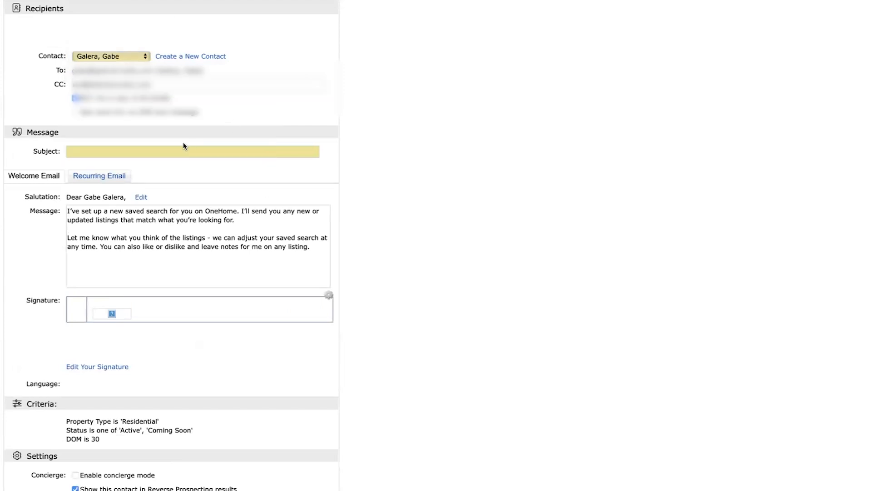
Set the auto email's subject to "30 DOM" and save it.
{"action": "left_click", "coordinate": [179, 155]}
{"action": "type", "text": "DOM"}
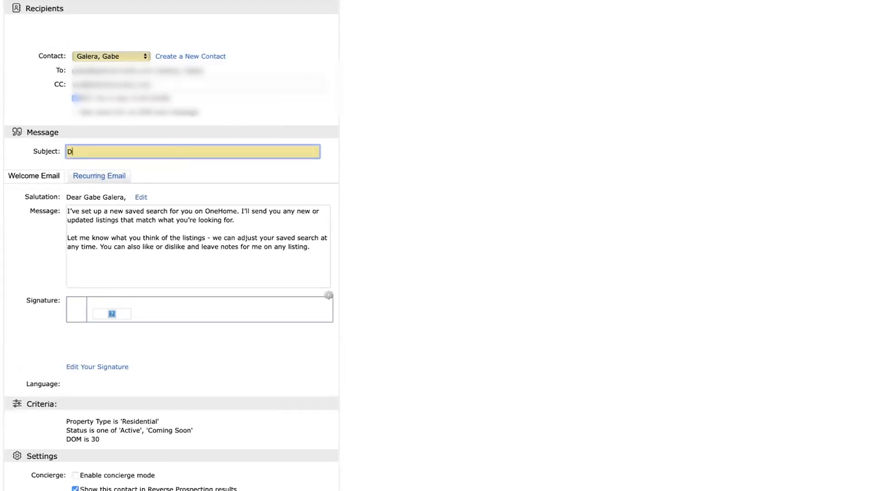
{"action": "key", "text": "ctrl+a"}
{"action": "type", "text": "30 DOM"}
{"action": "left_click", "coordinate": [486, 105]}
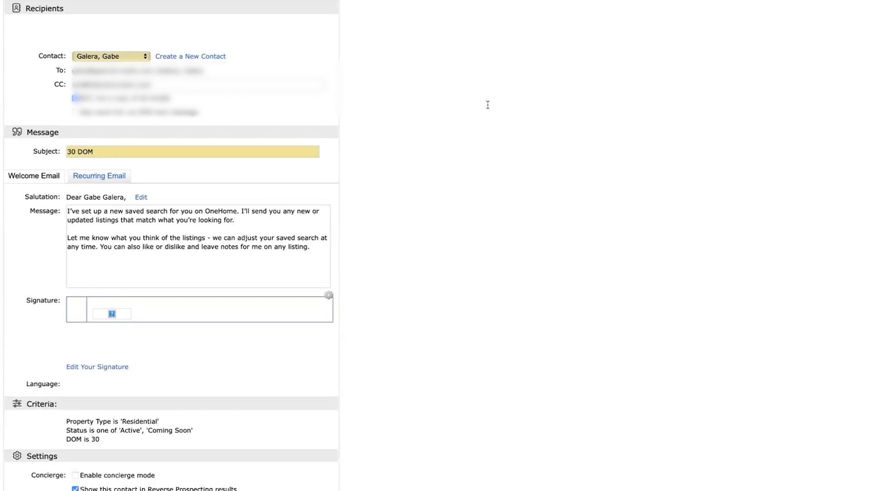
{"action": "scroll", "coordinate": [485, 113], "scroll_direction": "down", "scroll_amount": 4}
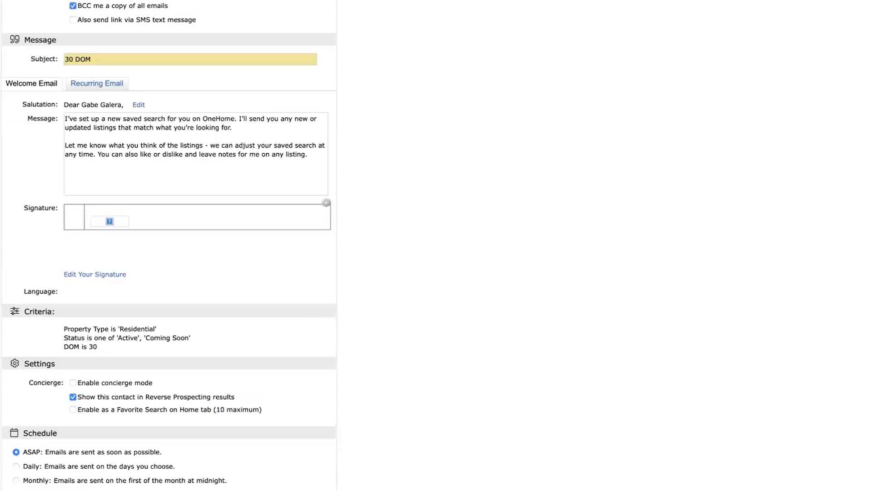
{"action": "left_click", "coordinate": [73, 488]}
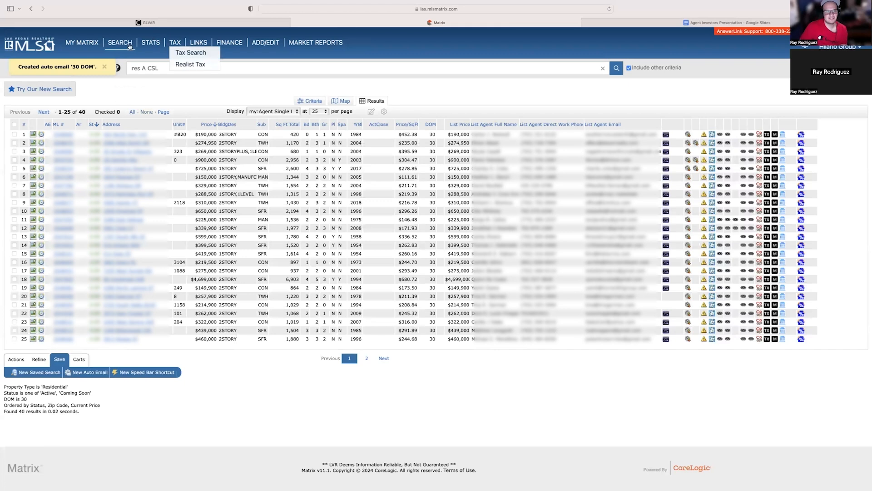
Open a new Residential search to enter the next set of criteria.
{"action": "mouse_move", "coordinate": [133, 47]}
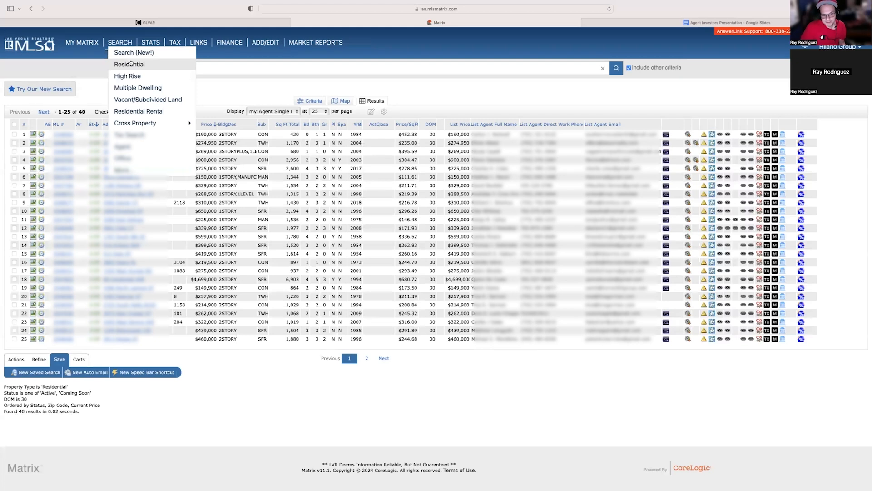
{"action": "left_click", "coordinate": [130, 64]}
{"action": "scroll", "coordinate": [405, 177], "scroll_direction": "down", "scroll_amount": 5}
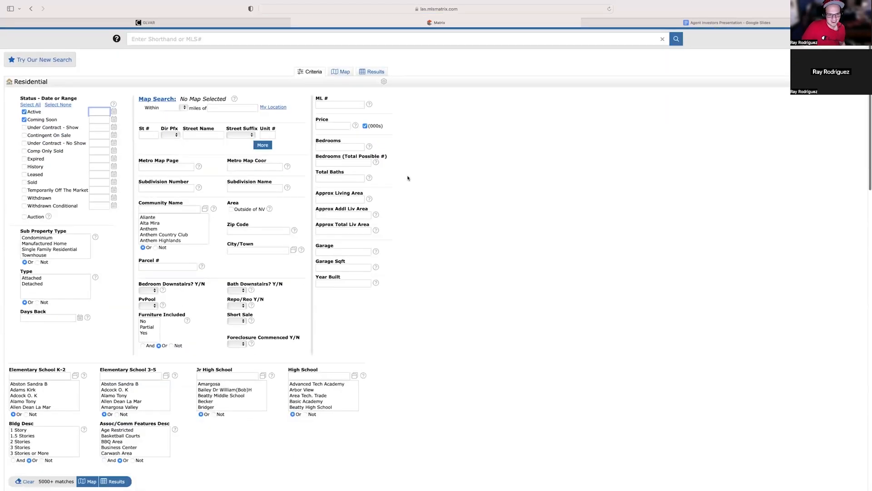
Set the Residential search's DOM criterion to 60 and show the matching listings.
{"action": "scroll", "coordinate": [408, 178], "scroll_direction": "down", "scroll_amount": 3}
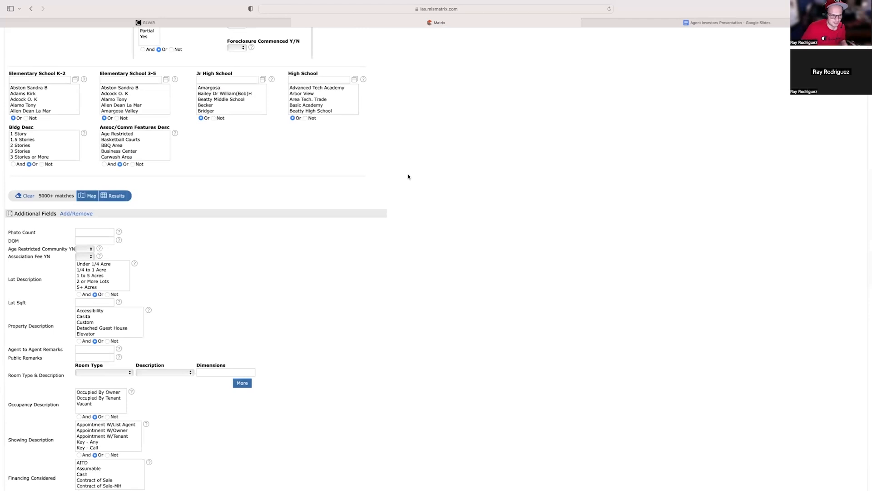
{"action": "left_click", "coordinate": [105, 242]}
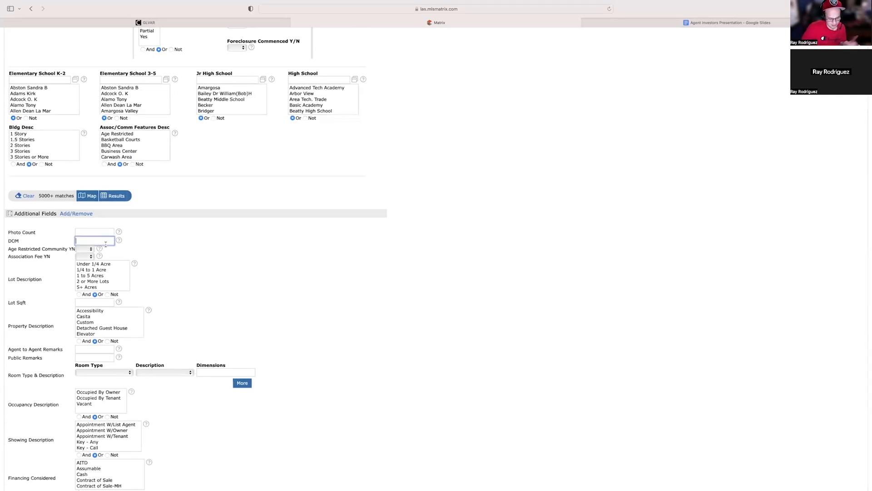
{"action": "type", "text": "60"}
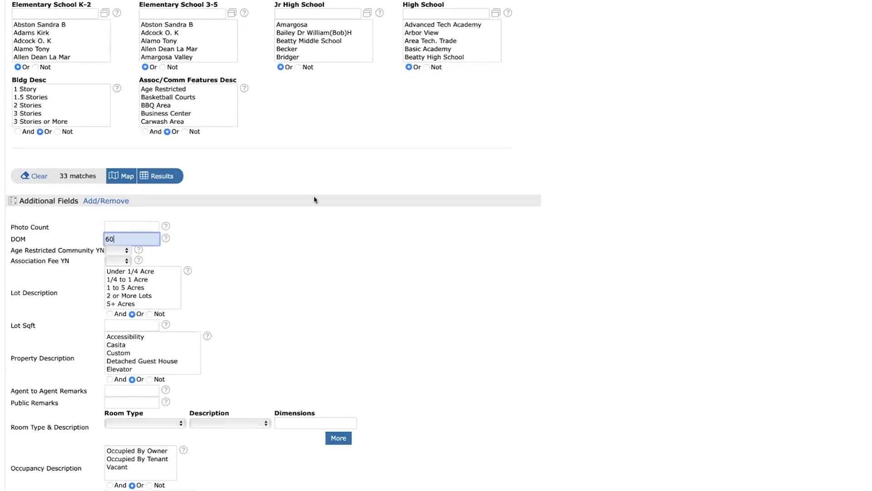
{"action": "left_click", "coordinate": [155, 177]}
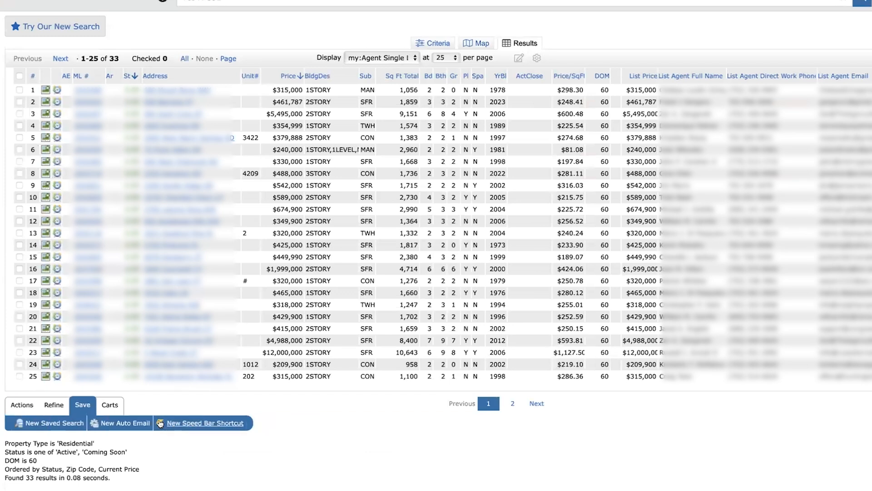
Start a new auto email from the DOM 60 results and fill in its recipient contact and CC e-mail address.
{"action": "left_click", "coordinate": [136, 423]}
{"action": "left_click", "coordinate": [109, 93]}
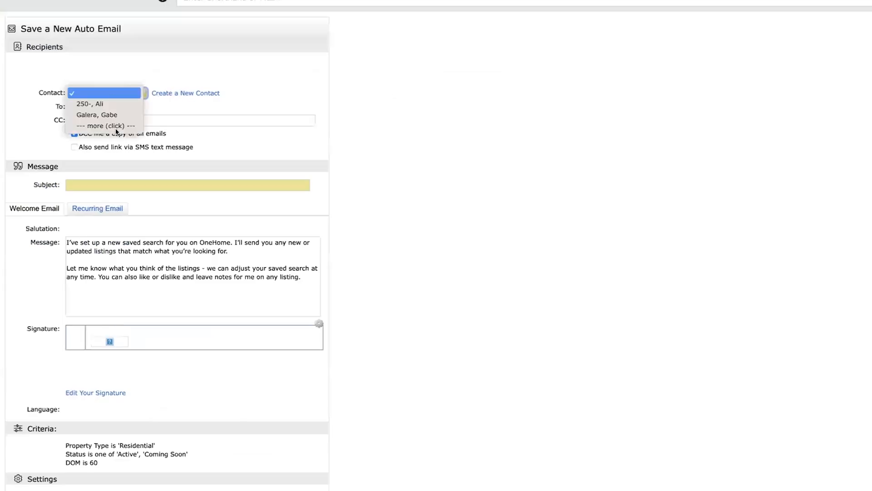
{"action": "left_click", "coordinate": [118, 113]}
{"action": "left_click", "coordinate": [166, 121]}
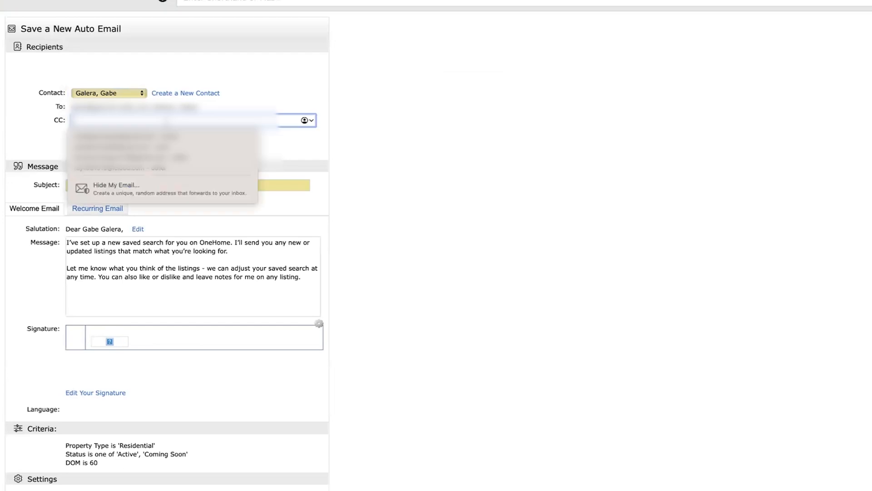
{"action": "left_click", "coordinate": [560, 133]}
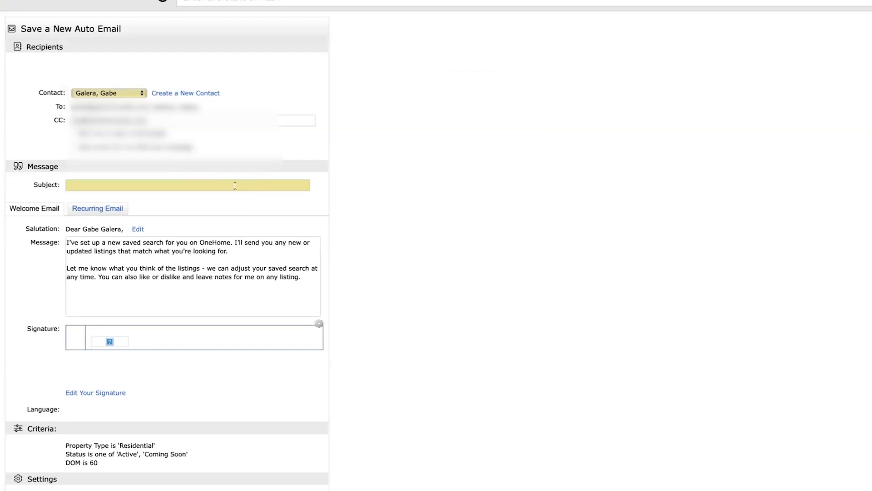
Set the auto email's subject to "60 DOM", schedule it to send ASAP, and save it.
{"action": "left_click", "coordinate": [235, 185]}
{"action": "type", "text": "60 DOM"}
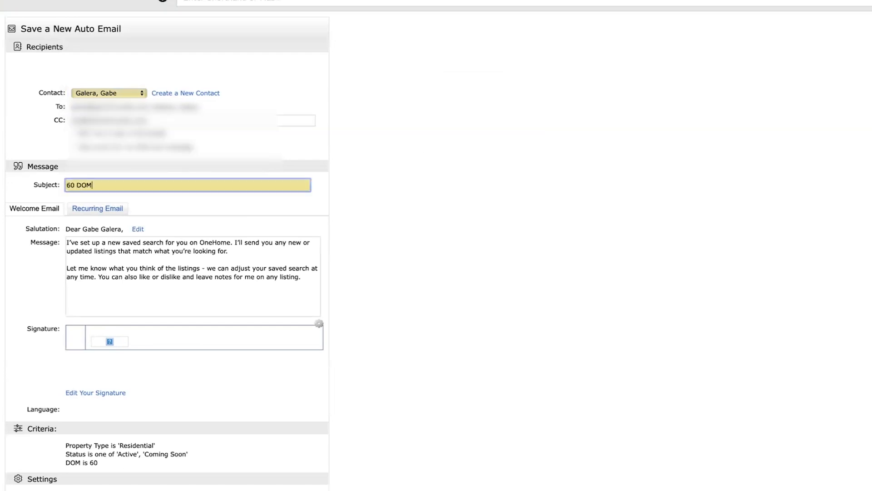
{"action": "left_click", "coordinate": [417, 134]}
{"action": "scroll", "coordinate": [418, 134], "scroll_direction": "down", "scroll_amount": 4}
{"action": "left_click", "coordinate": [20, 399]}
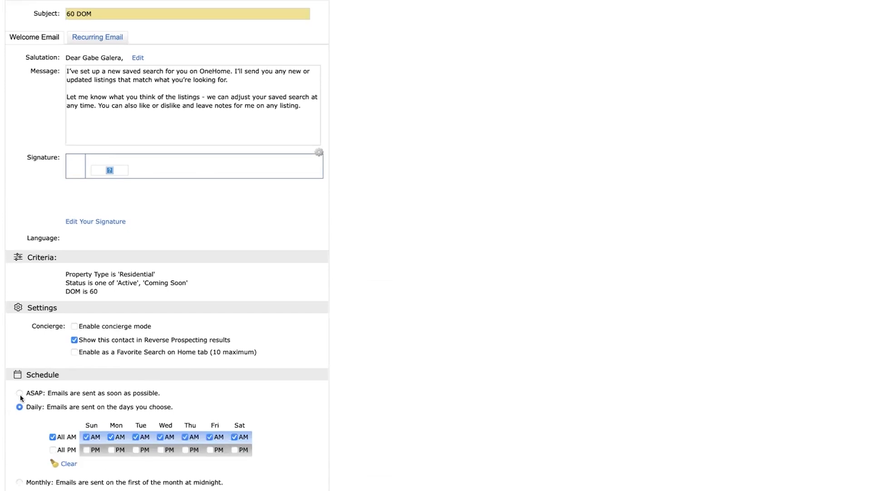
{"action": "left_click", "coordinate": [66, 478]}
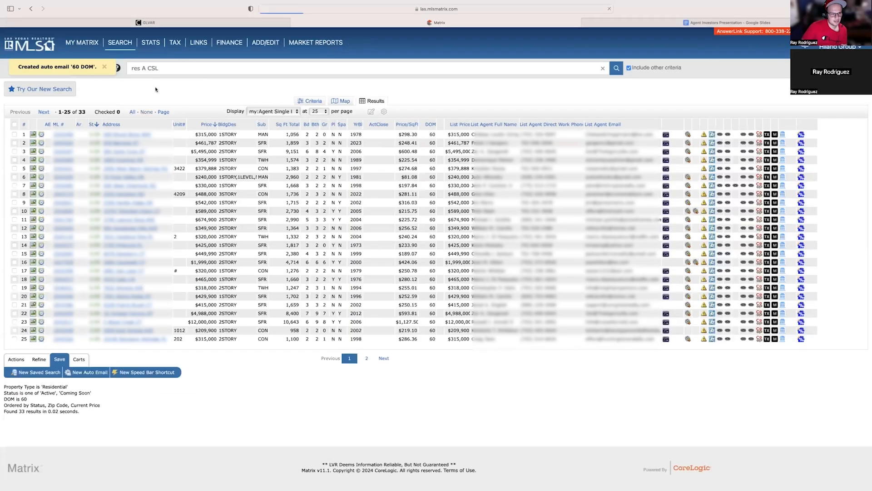
Open a new Residential search, and switch to the Google Slides presentation to mark "Short sale" in the keyword list.
{"action": "mouse_move", "coordinate": [120, 42]}
{"action": "left_click", "coordinate": [135, 67]}
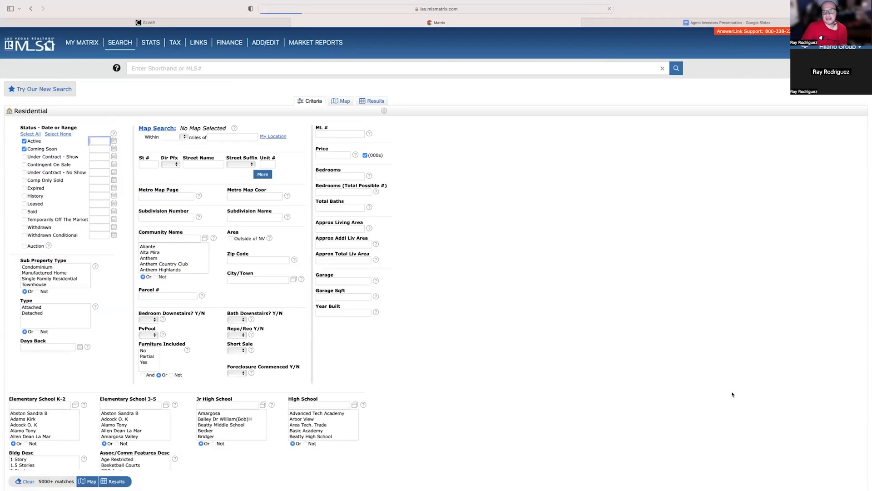
{"action": "left_click", "coordinate": [698, 23]}
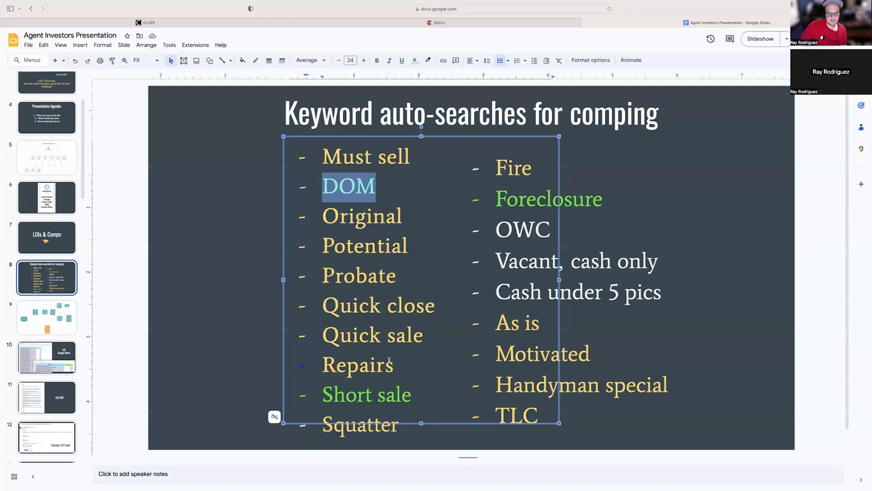
{"action": "left_click_drag", "start_coordinate": [326, 389], "coordinate": [415, 393]}
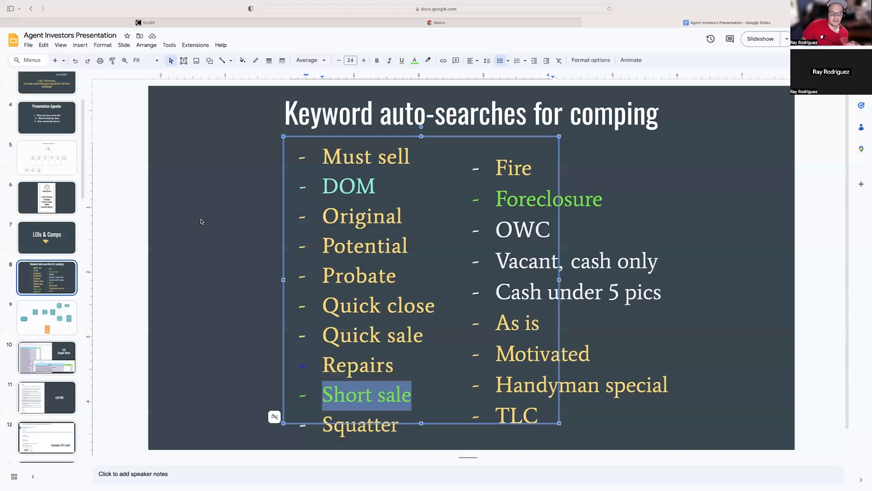
{"action": "left_click", "coordinate": [135, 207]}
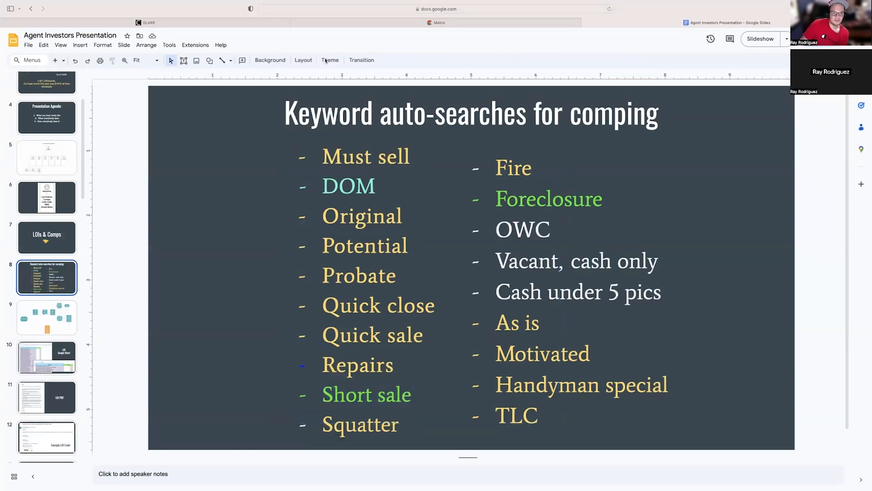
Switch back to Matrix, set the Short Sale criterion to Yes, and show the matching listings.
{"action": "left_click", "coordinate": [371, 22]}
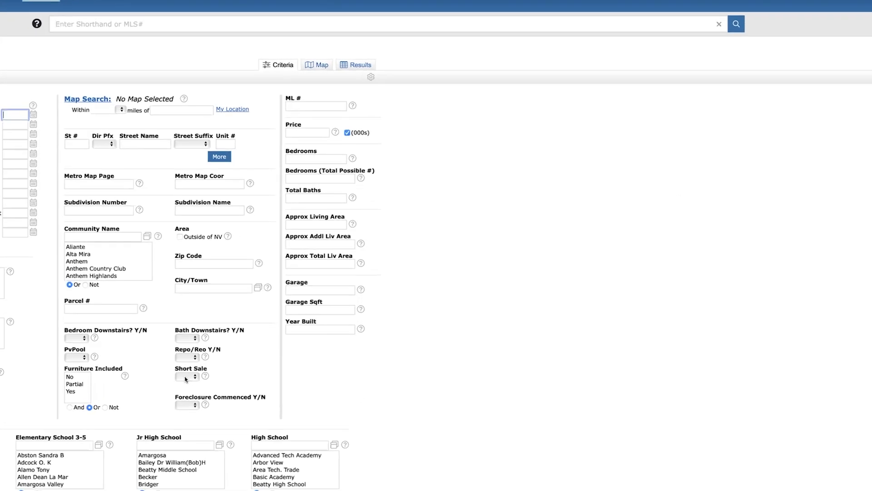
{"action": "left_click", "coordinate": [186, 379]}
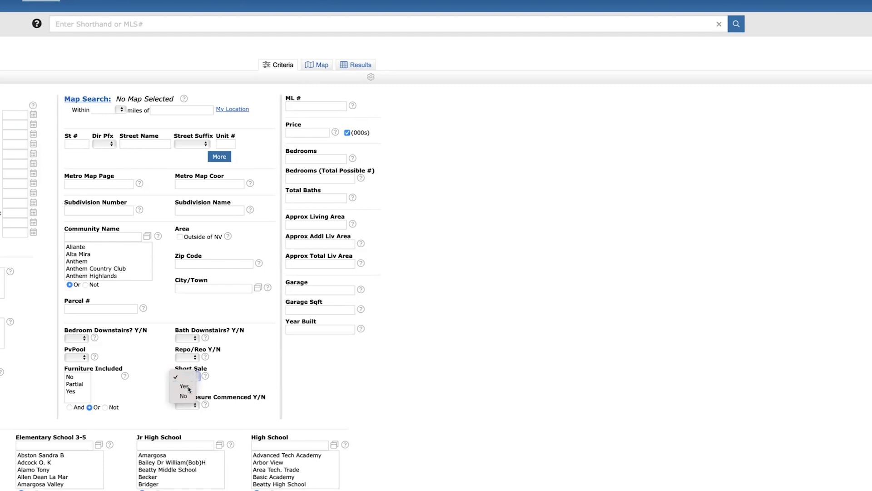
{"action": "left_click", "coordinate": [189, 388]}
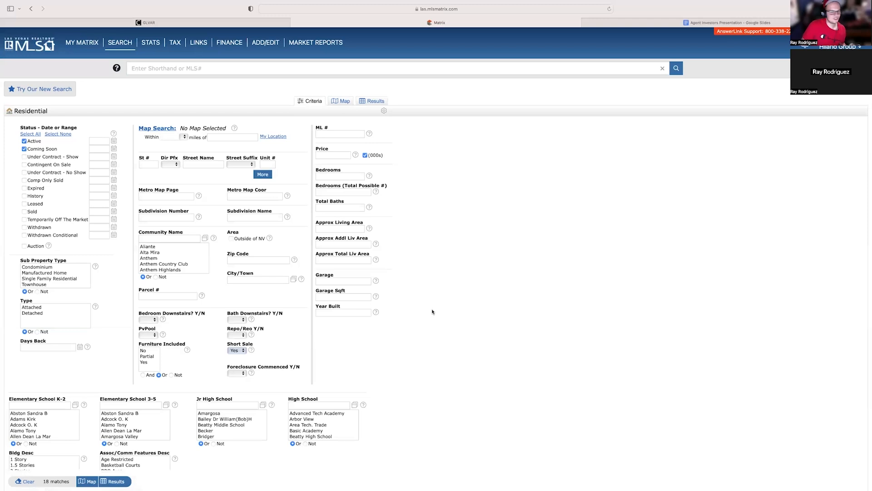
{"action": "scroll", "coordinate": [432, 312], "scroll_direction": "down", "scroll_amount": 2}
{"action": "scroll", "coordinate": [432, 312], "scroll_direction": "up", "scroll_amount": 2}
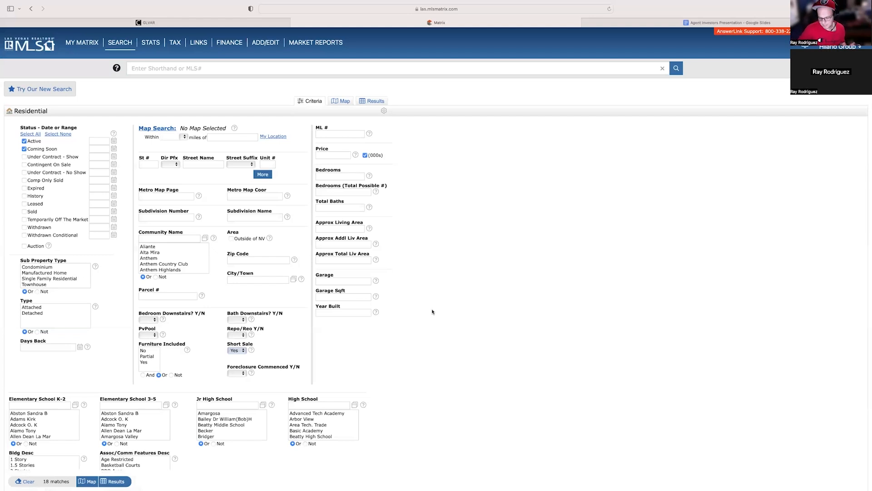
{"action": "scroll", "coordinate": [476, 205], "scroll_direction": "down", "scroll_amount": 10}
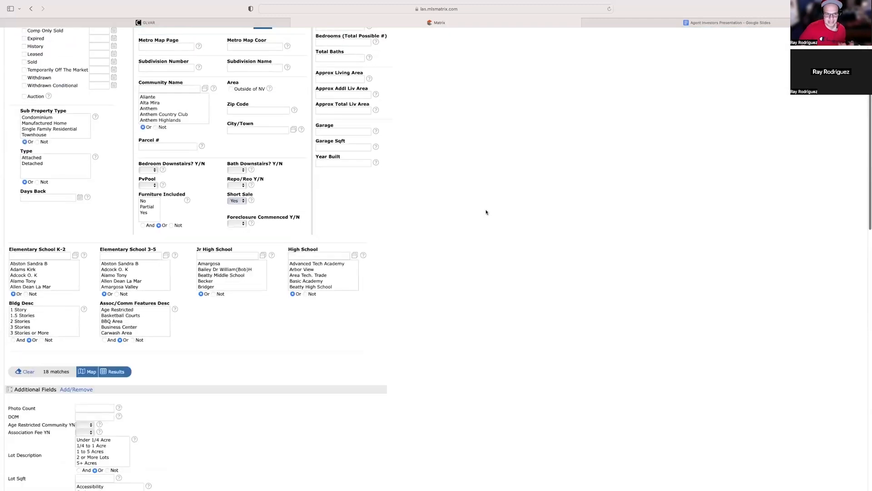
{"action": "scroll", "coordinate": [487, 210], "scroll_direction": "down", "scroll_amount": 2}
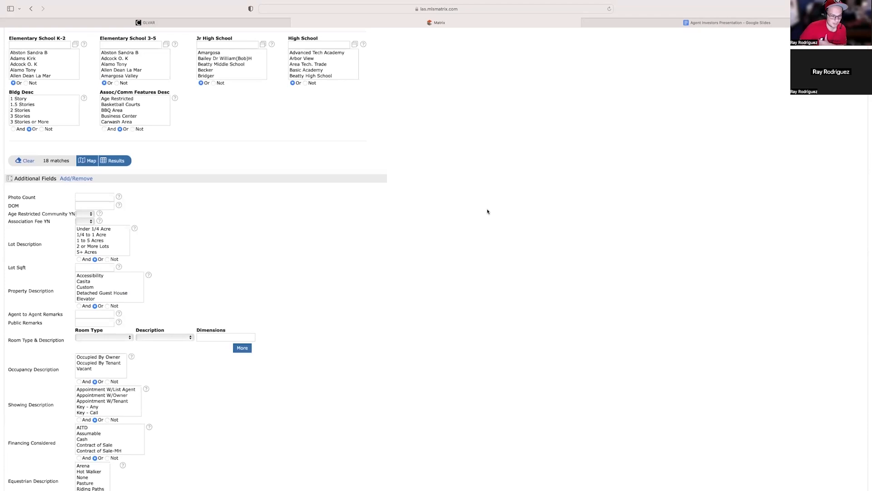
{"action": "scroll", "coordinate": [488, 211], "scroll_direction": "up", "scroll_amount": 1}
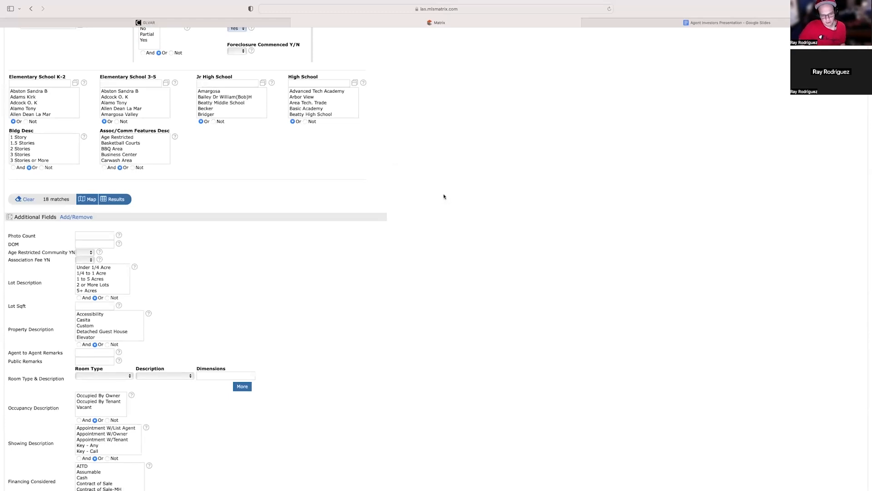
{"action": "scroll", "coordinate": [250, 183], "scroll_direction": "up", "scroll_amount": 3}
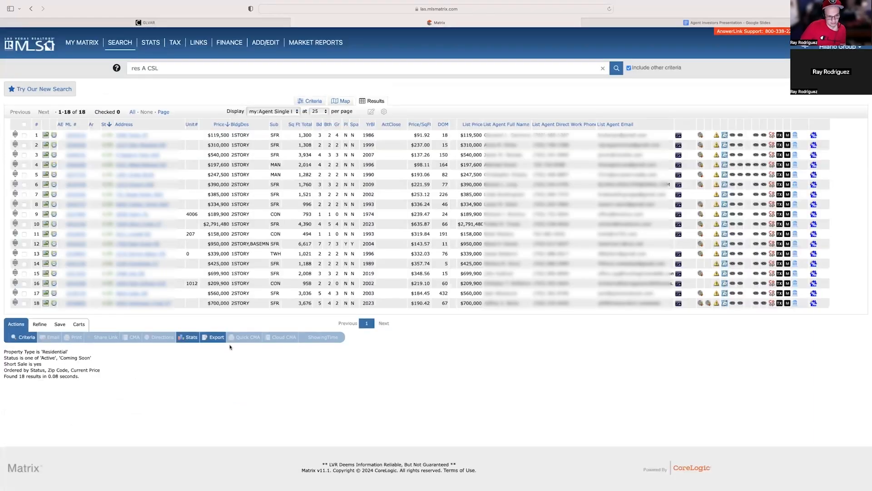
Start a new auto email from the short sale results and fill in its recipient contact and CC e-mail address.
{"action": "left_click", "coordinate": [59, 324]}
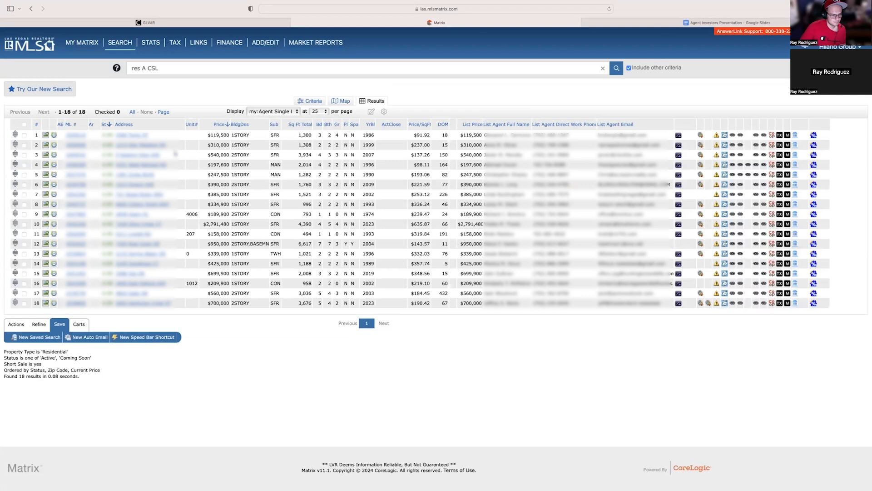
{"action": "left_click", "coordinate": [87, 337]}
{"action": "left_click", "coordinate": [119, 39]}
{"action": "left_click", "coordinate": [117, 59]}
{"action": "left_click", "coordinate": [136, 65]}
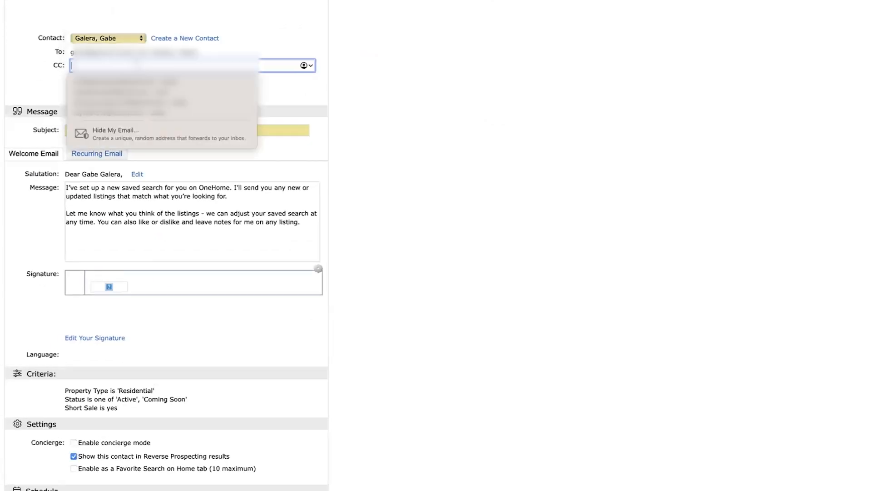
{"action": "left_click", "coordinate": [137, 113]}
Set the auto email's subject to "Short Sale", schedule it to send ASAP, and save it.
{"action": "left_click", "coordinate": [236, 127]}
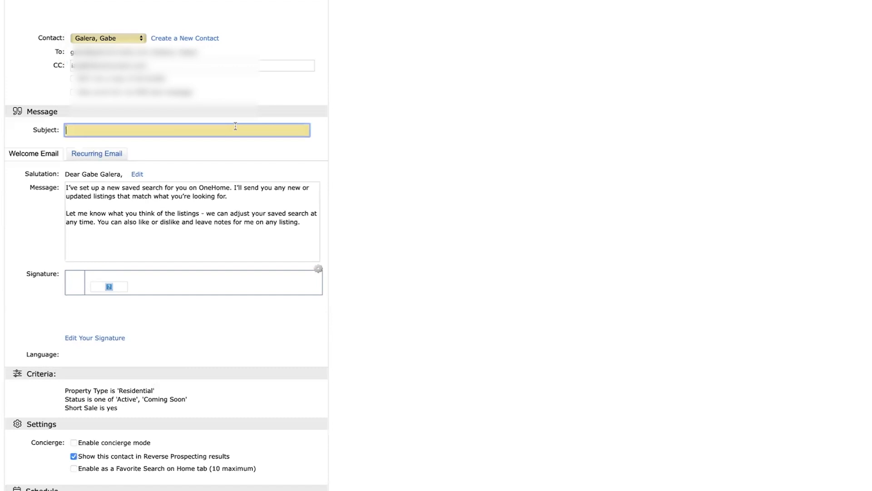
{"action": "type", "text": "Short Sale"}
{"action": "scroll", "coordinate": [437, 90], "scroll_direction": "down", "scroll_amount": 5}
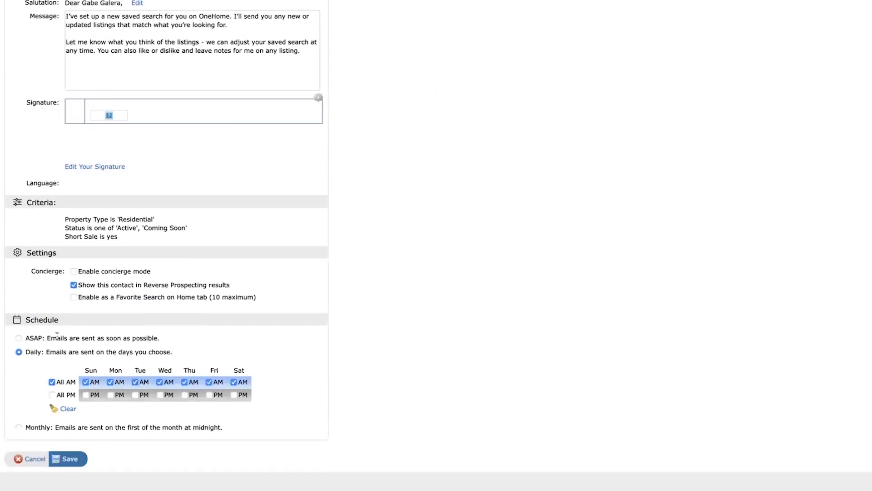
{"action": "left_click", "coordinate": [18, 339]}
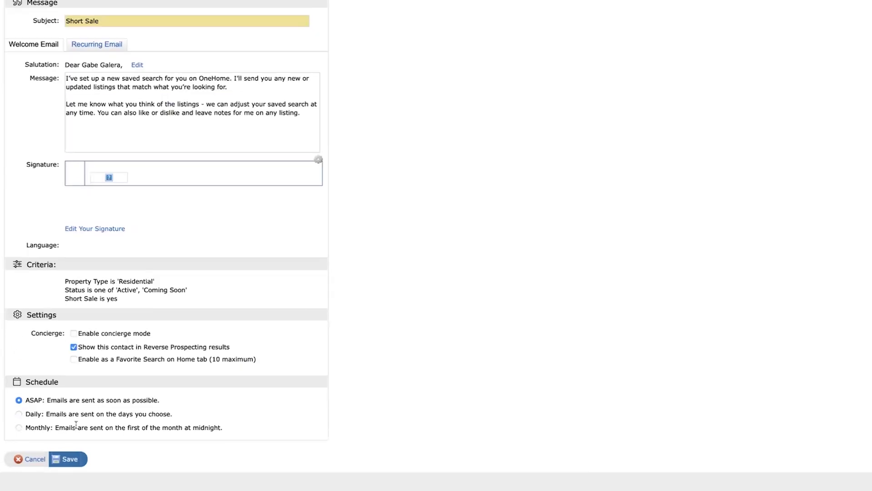
{"action": "left_click", "coordinate": [66, 462]}
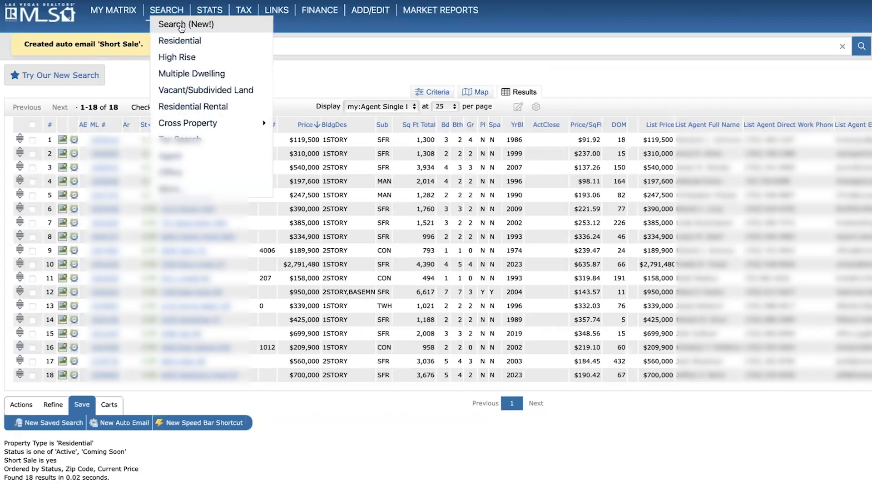
Open a new Residential search, and switch to the Google Slides presentation to mark "Foreclosure" in the keyword list.
{"action": "left_click", "coordinate": [180, 41]}
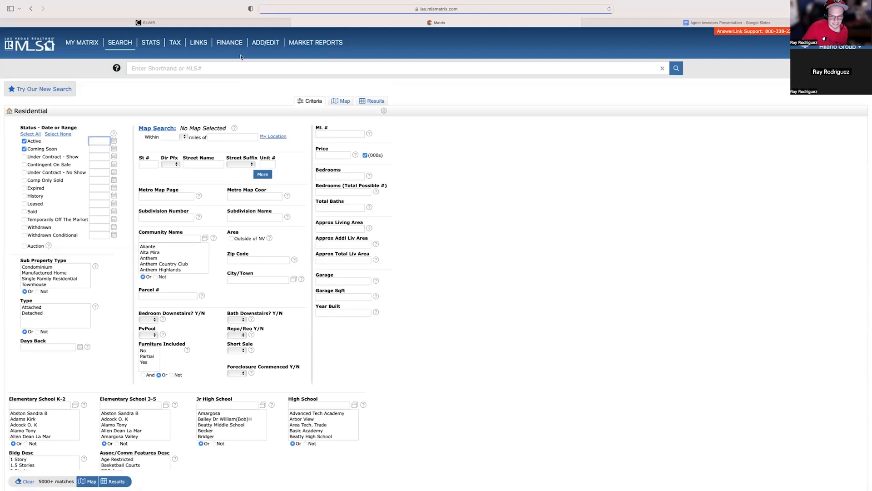
{"action": "left_click", "coordinate": [645, 24]}
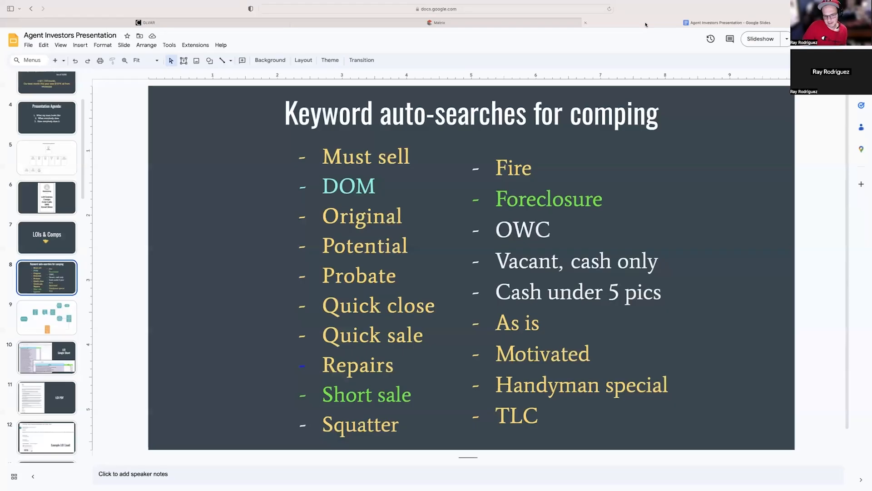
{"action": "double_click", "coordinate": [594, 200]}
Return to the Matrix search, set Foreclosure Commenced Y/N to Yes, and show the matching listings.
{"action": "left_click", "coordinate": [438, 23]}
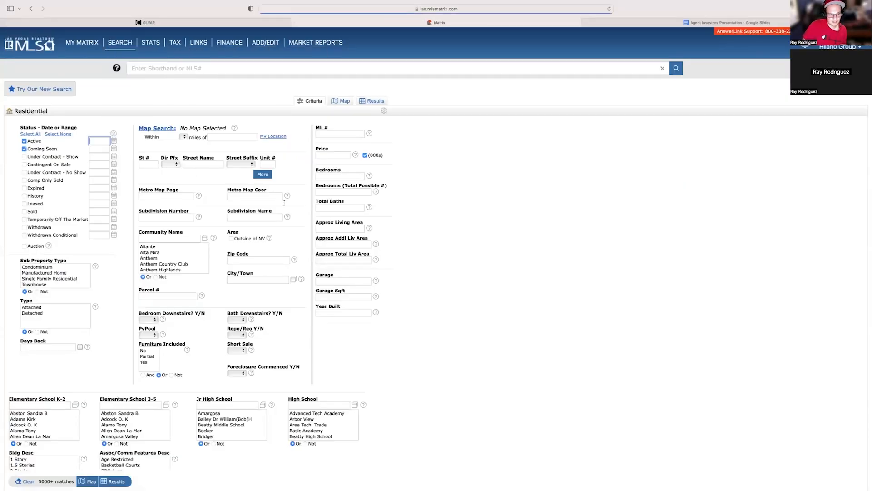
{"action": "scroll", "coordinate": [281, 282], "scroll_direction": "down", "scroll_amount": 4}
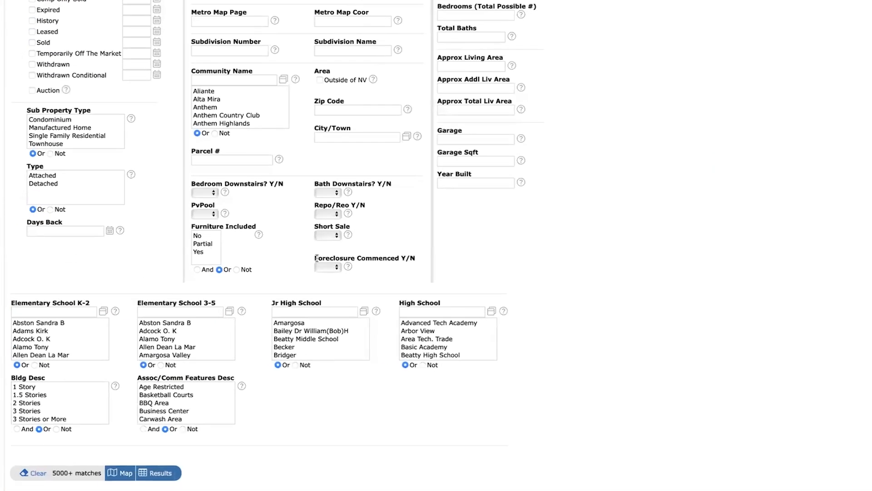
{"action": "left_click_drag", "start_coordinate": [317, 258], "coordinate": [424, 254]}
{"action": "left_click", "coordinate": [418, 249]}
{"action": "left_click", "coordinate": [335, 268]}
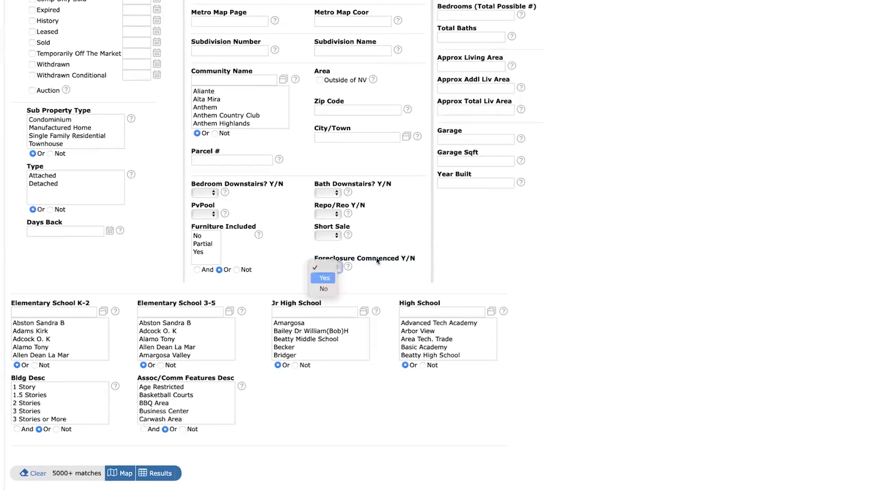
{"action": "left_click", "coordinate": [325, 278]}
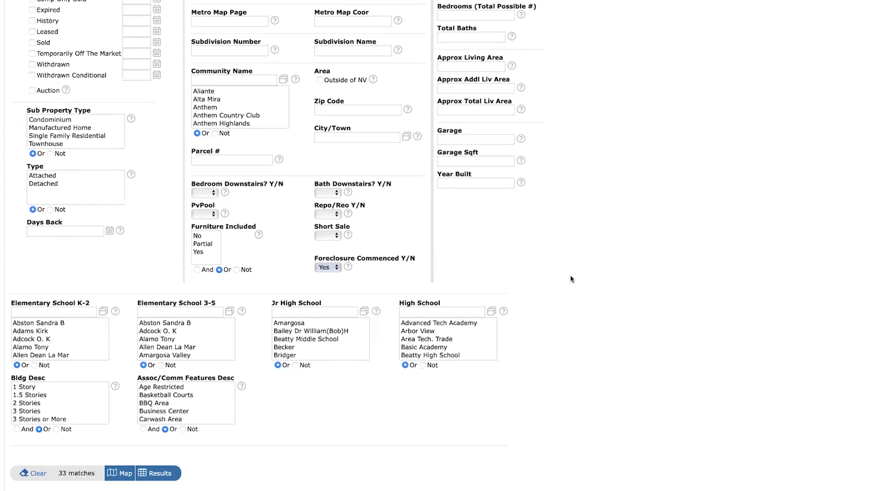
{"action": "left_click", "coordinate": [157, 475]}
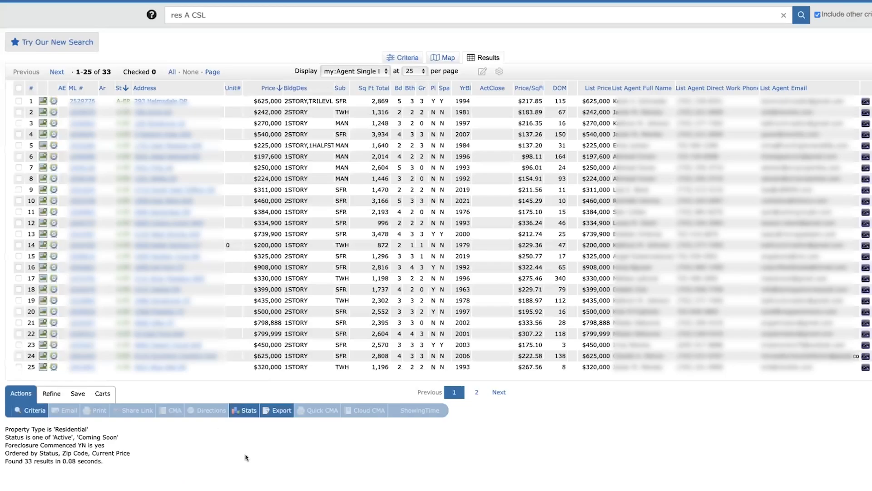
Start a new auto email from the foreclosure results and fill in its recipient contact and CC e-mail address.
{"action": "left_click", "coordinate": [78, 394]}
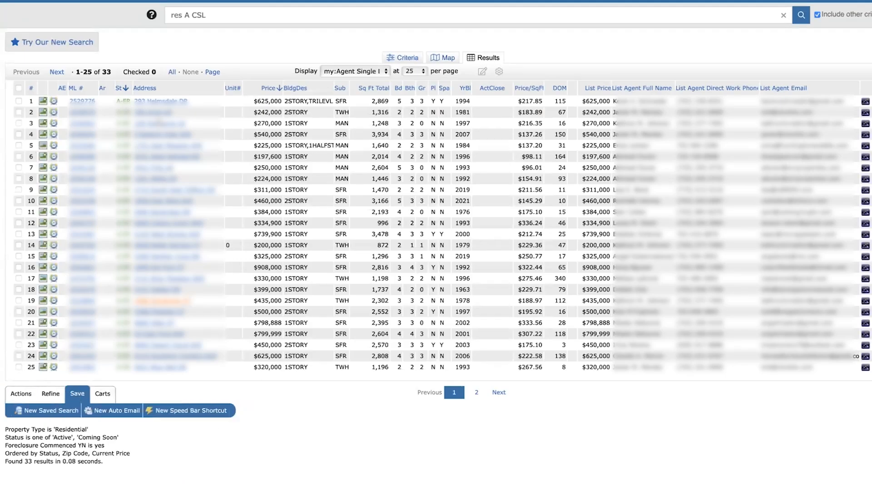
{"action": "left_click", "coordinate": [116, 410]}
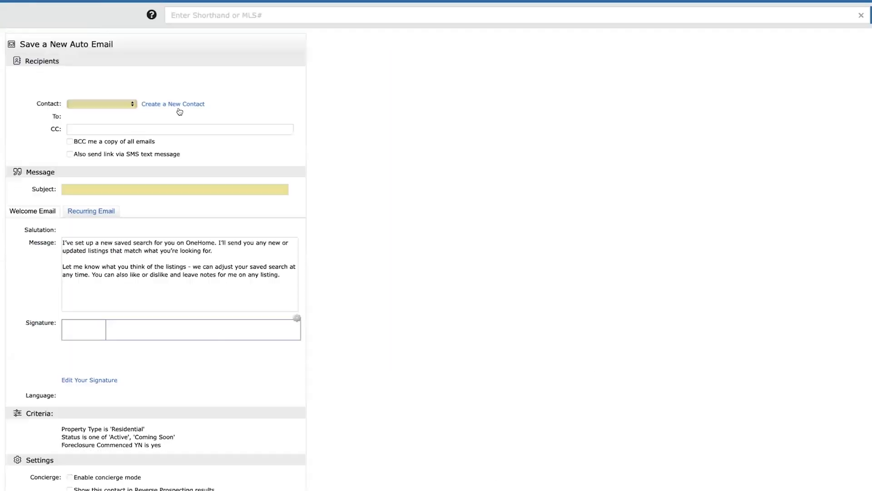
{"action": "left_click", "coordinate": [85, 106]}
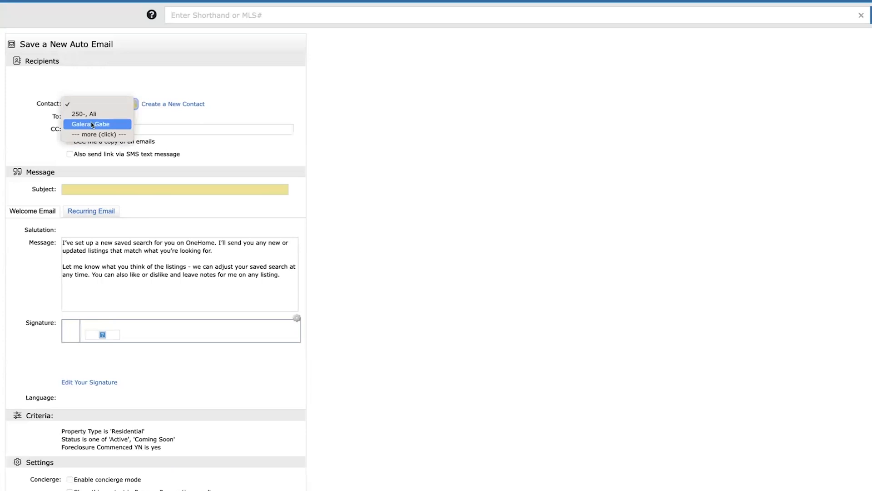
{"action": "left_click", "coordinate": [151, 133]}
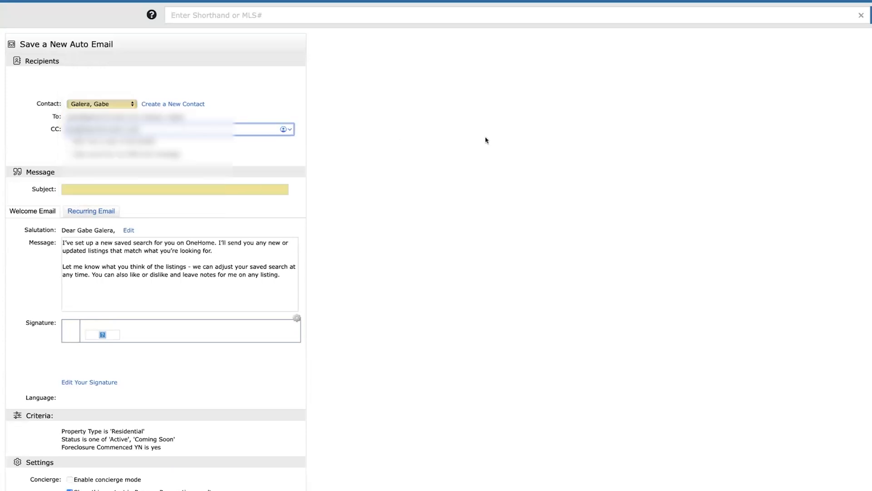
Set the auto email's subject to "Foreclosure", schedule it to send ASAP, and save it.
{"action": "left_click", "coordinate": [178, 189]}
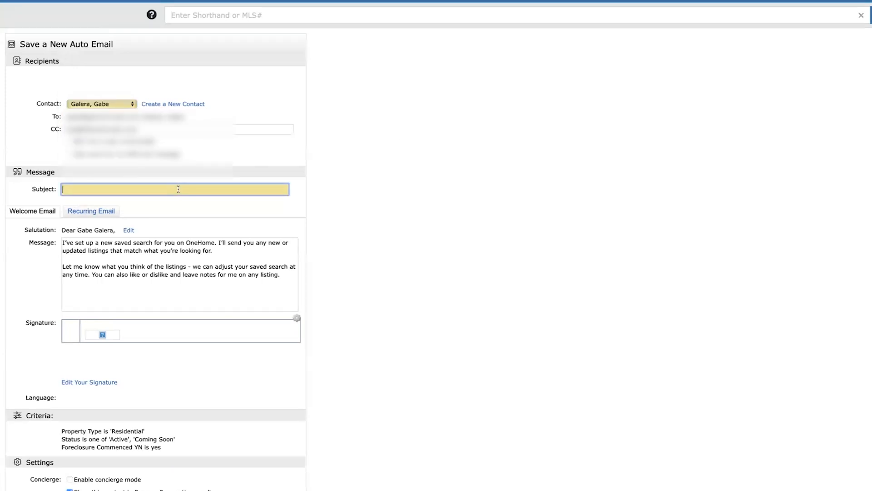
{"action": "type", "text": "Foreco"}
{"action": "key", "text": "BackSpace"}
{"action": "scroll", "coordinate": [450, 145], "scroll_direction": "down", "scroll_amount": 5}
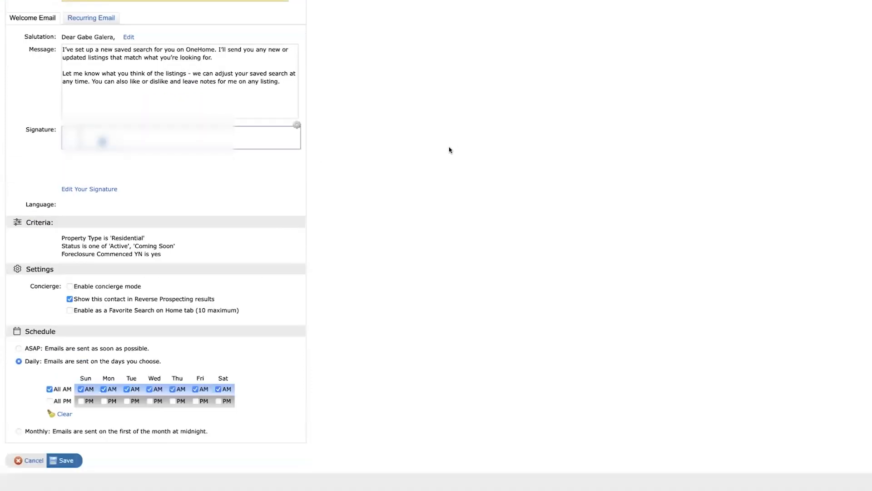
{"action": "left_click", "coordinate": [18, 311]}
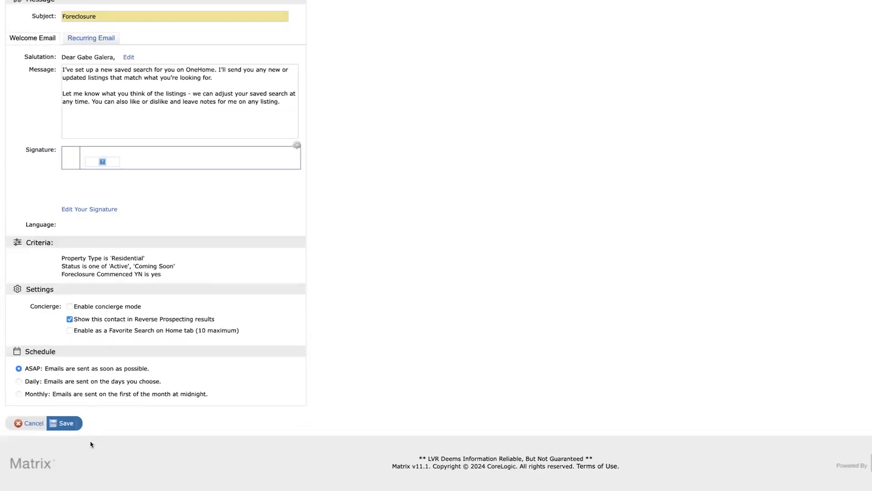
{"action": "left_click", "coordinate": [67, 423]}
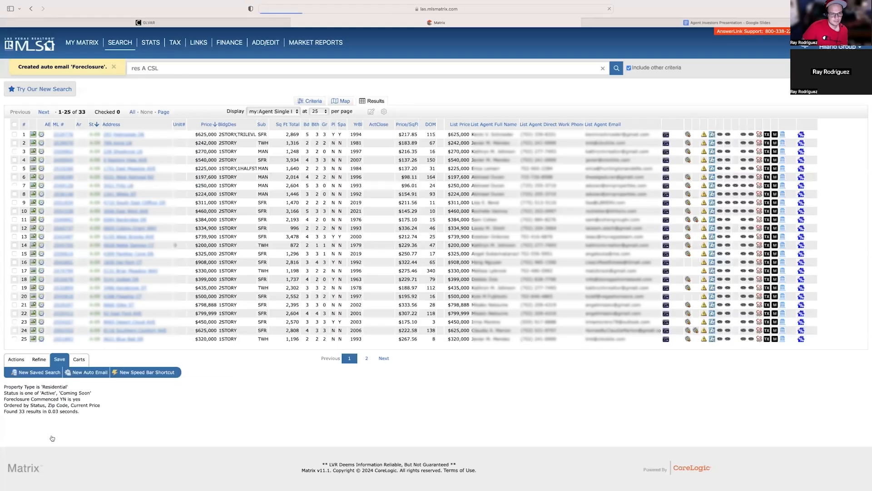
Switch to the Google Slides presentation and place the text cursor at the "OWC" entry in the keyword list.
{"action": "left_click", "coordinate": [638, 25]}
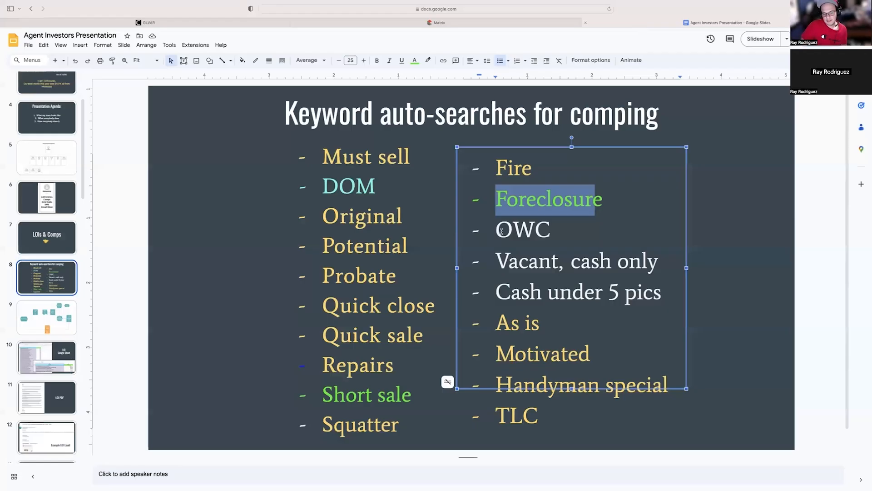
{"action": "left_click", "coordinate": [502, 231]}
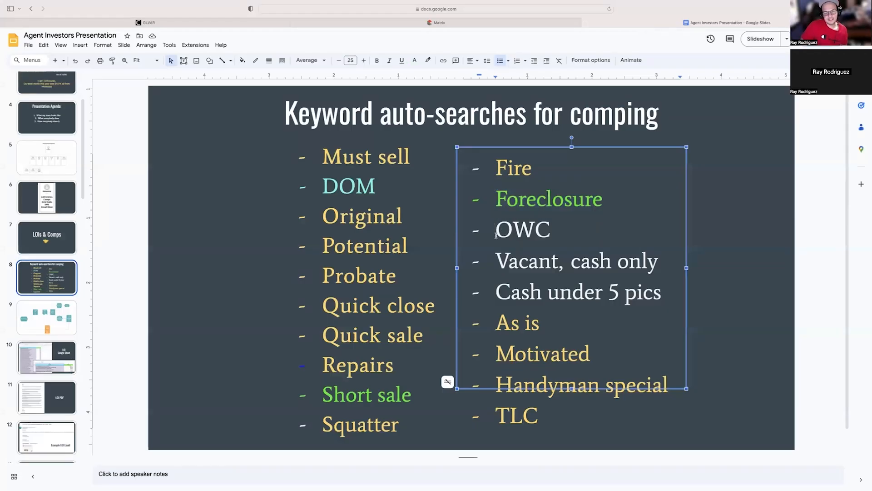
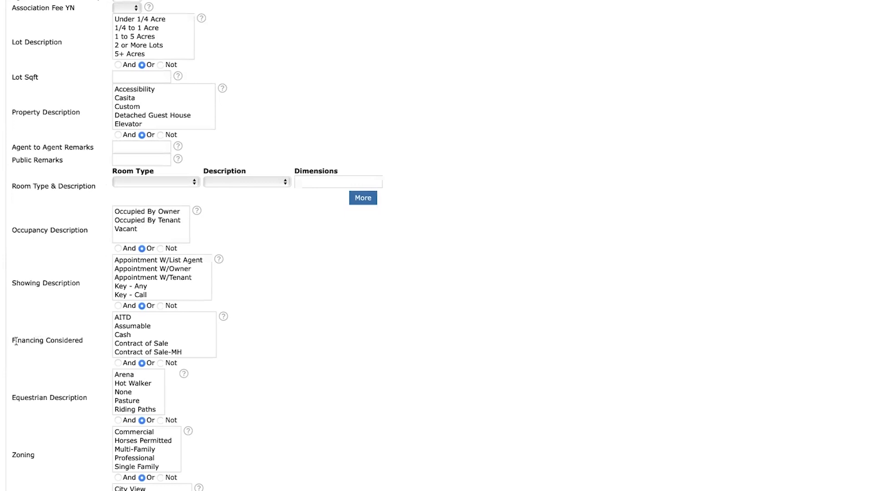
Set the Occupancy Description criterion to Vacant.
{"action": "triple_click", "coordinate": [77, 335]}
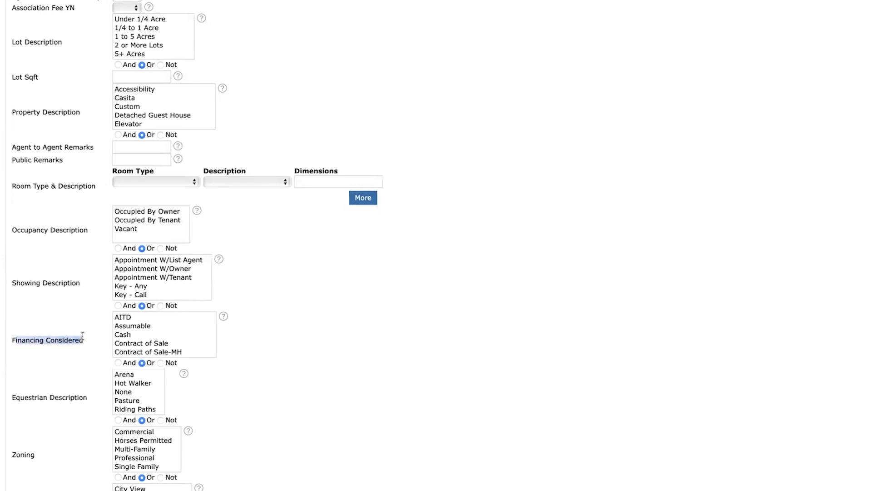
{"action": "left_click", "coordinate": [26, 345]}
{"action": "left_click_drag", "start_coordinate": [11, 342], "coordinate": [60, 339]}
{"action": "left_click", "coordinate": [44, 342]}
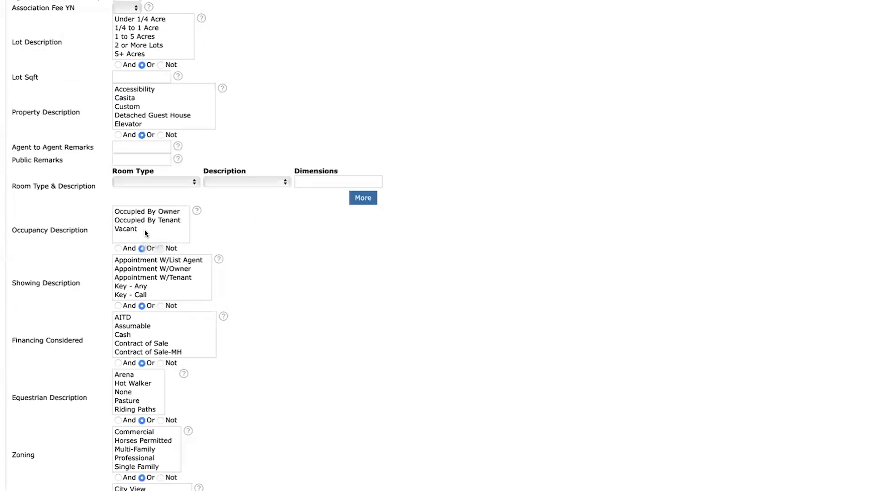
{"action": "left_click", "coordinate": [141, 231]}
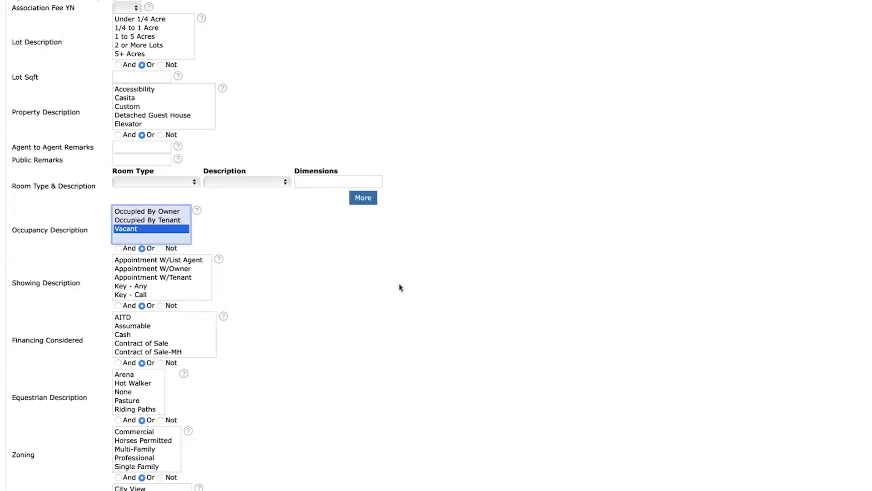
Set Financing Considered to the Not operator and select every financing option except Cash.
{"action": "scroll", "coordinate": [400, 284], "scroll_direction": "down", "scroll_amount": 1}
{"action": "scroll", "coordinate": [171, 326], "scroll_direction": "down", "scroll_amount": 3}
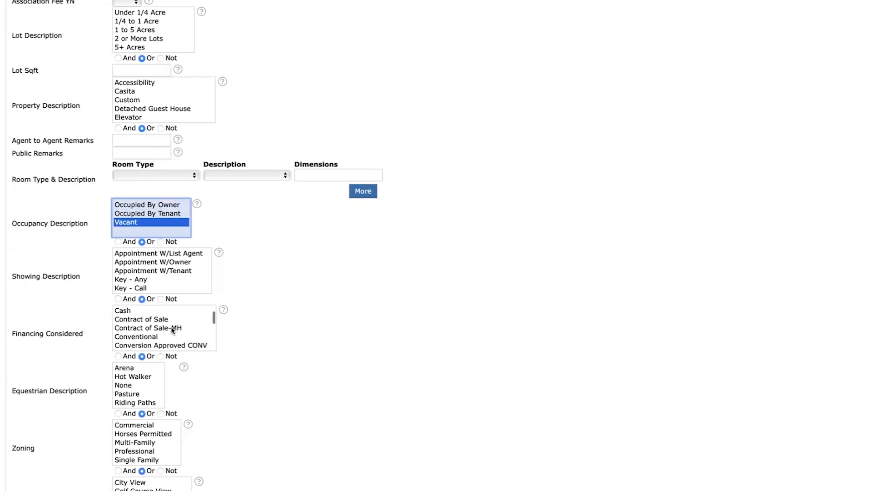
{"action": "left_click", "coordinate": [160, 356]}
{"action": "scroll", "coordinate": [137, 328], "scroll_direction": "up", "scroll_amount": 3}
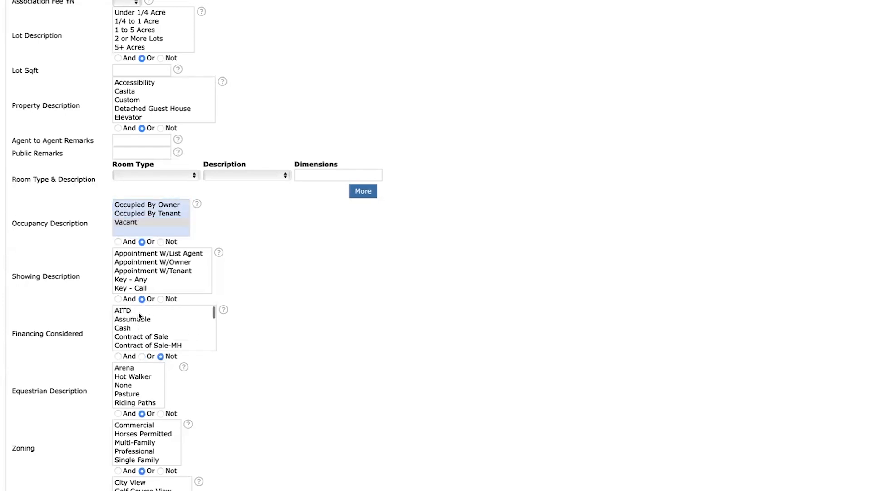
{"action": "left_click", "coordinate": [139, 314]}
{"action": "left_click_drag", "start_coordinate": [146, 321], "coordinate": [153, 347]}
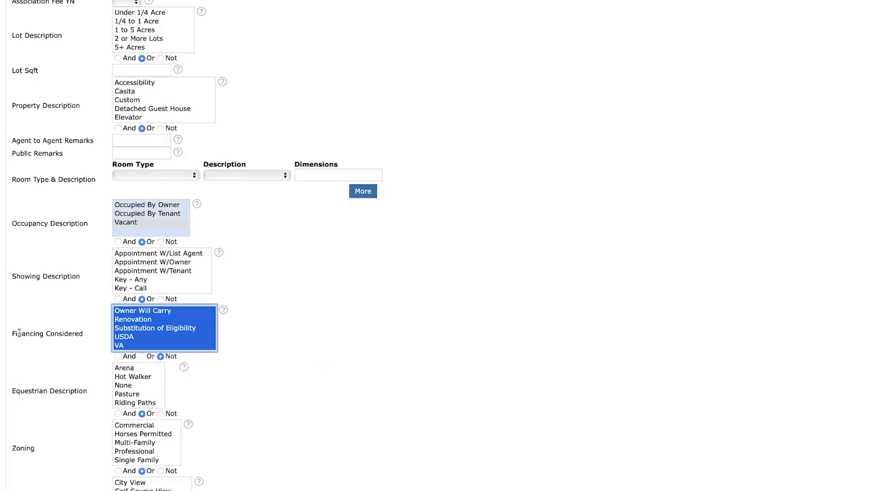
{"action": "scroll", "coordinate": [164, 335], "scroll_direction": "up", "scroll_amount": 5}
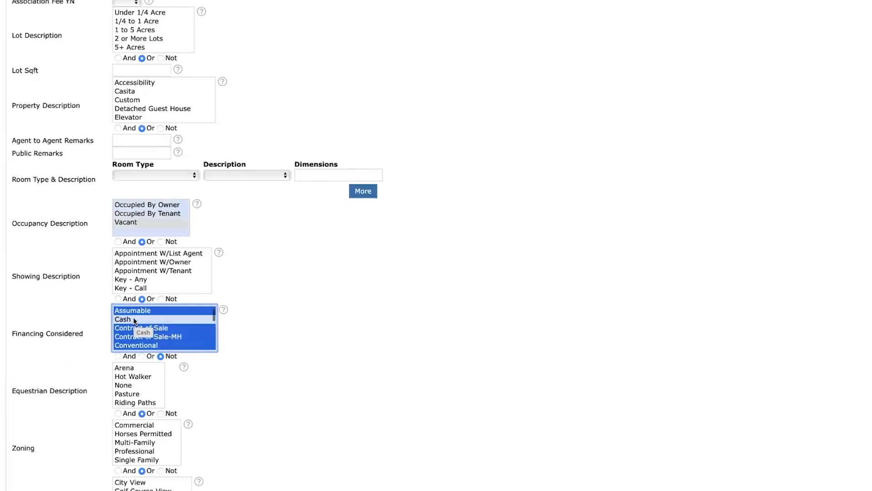
{"action": "scroll", "coordinate": [184, 335], "scroll_direction": "up", "scroll_amount": 1}
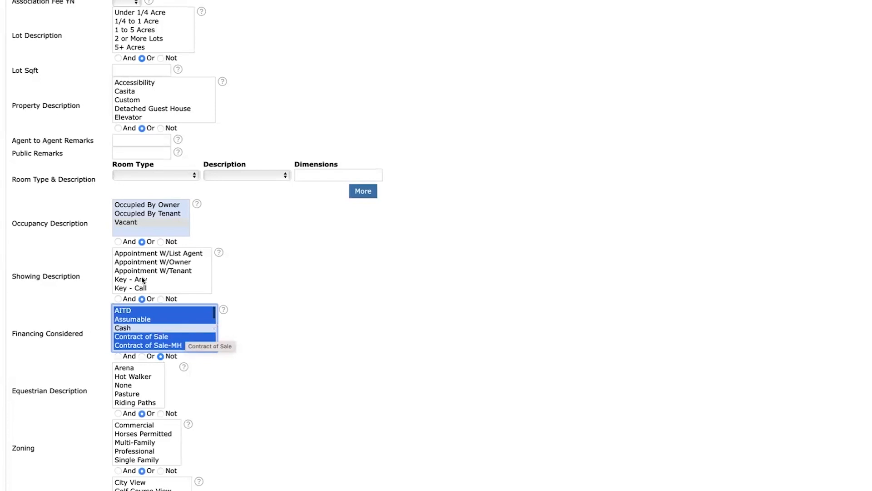
Try the And and Or operators on both Occupancy Description and Financing Considered.
{"action": "left_click", "coordinate": [117, 241]}
{"action": "left_click", "coordinate": [118, 356]}
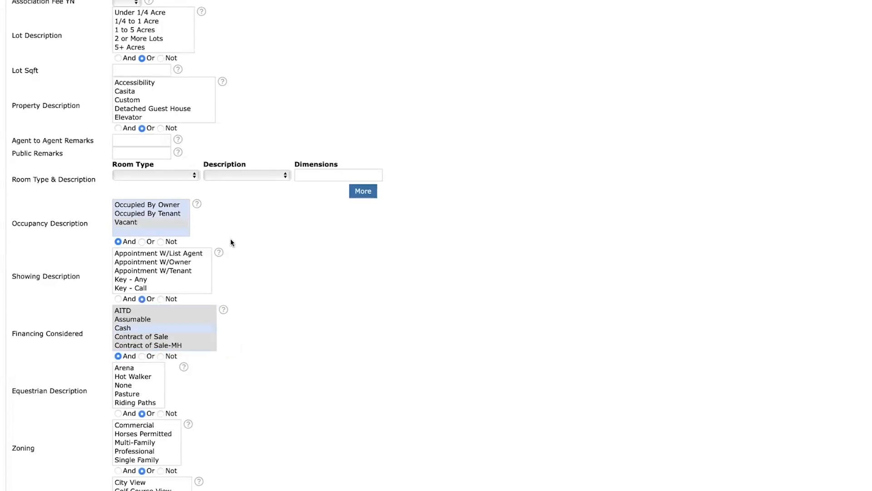
{"action": "scroll", "coordinate": [389, 274], "scroll_direction": "up", "scroll_amount": 3}
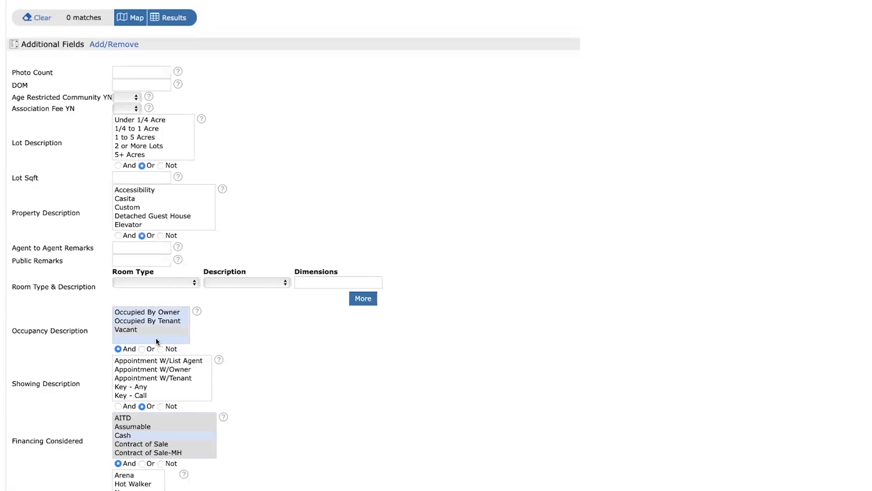
{"action": "left_click", "coordinate": [142, 349]}
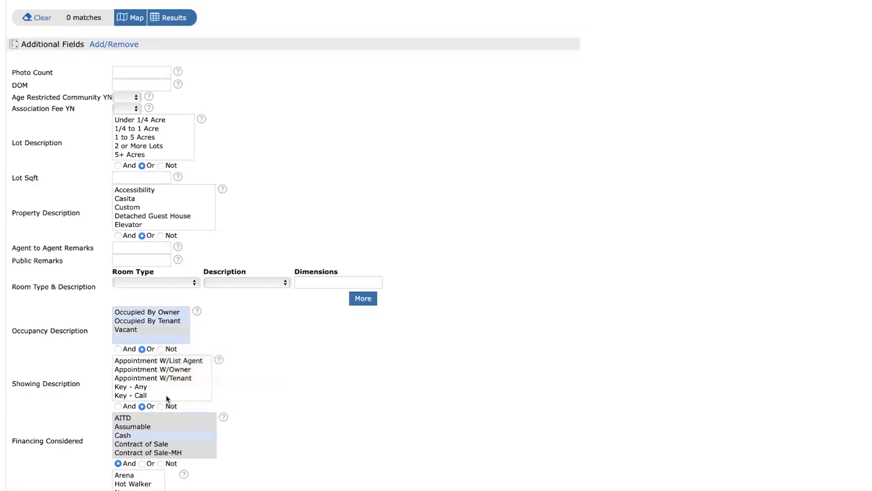
{"action": "left_click", "coordinate": [142, 463]}
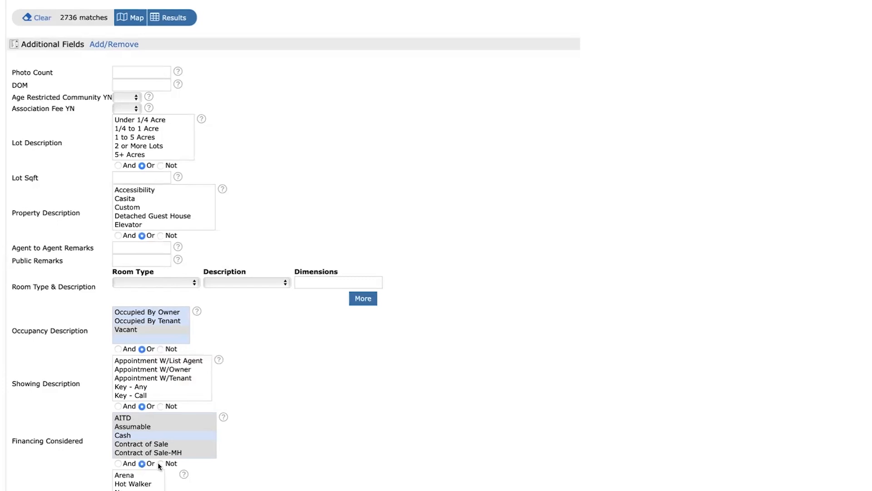
Match Occupancy Description with And and Financing Considered with Not, and show the matching listings.
{"action": "left_click", "coordinate": [119, 464]}
{"action": "left_click", "coordinate": [118, 349]}
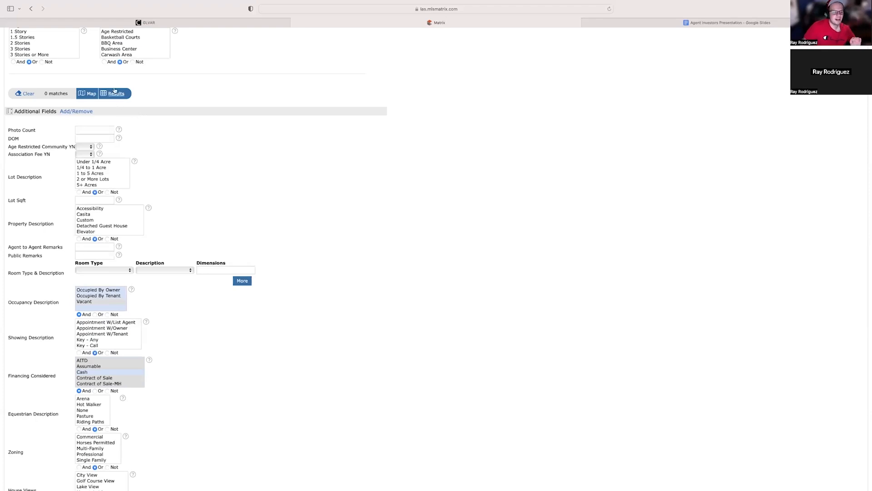
{"action": "mouse_move", "coordinate": [193, 26]}
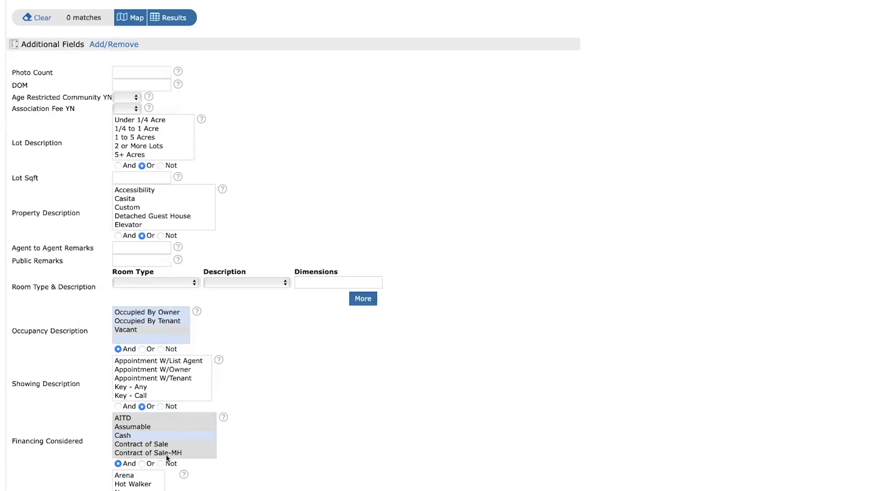
{"action": "left_click", "coordinate": [161, 464]}
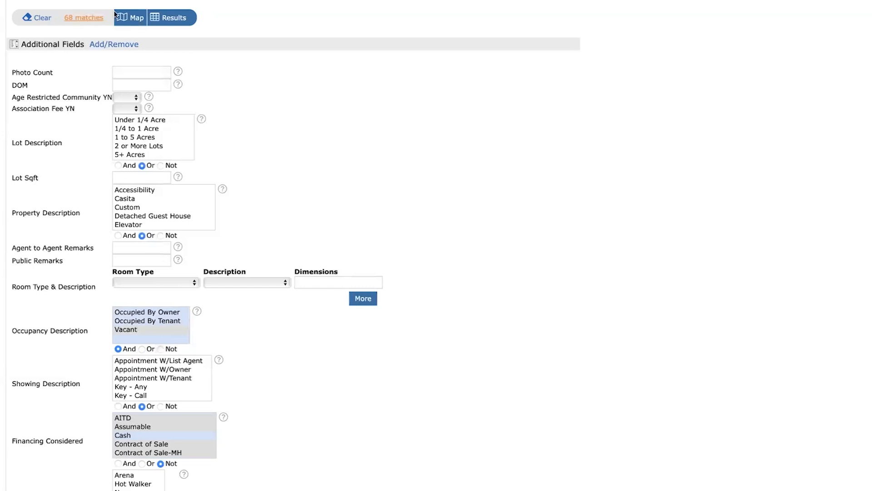
{"action": "left_click", "coordinate": [170, 18]}
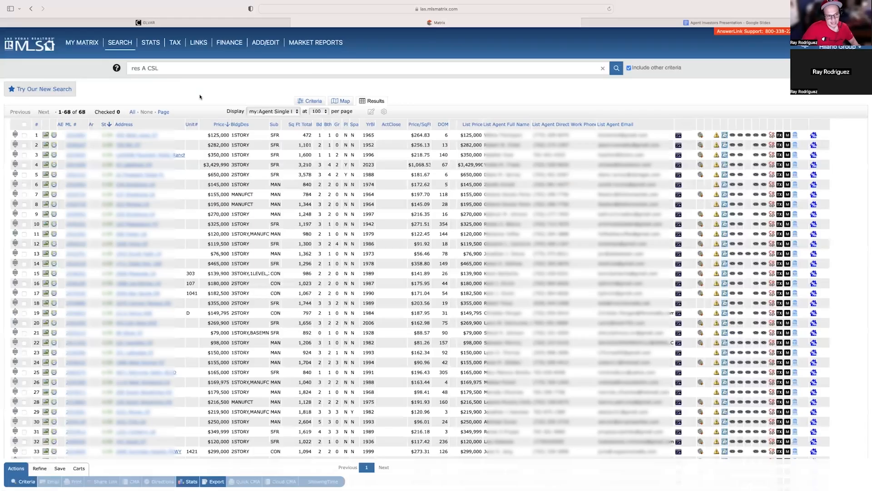
Browse through the photos of the first listing in the results.
{"action": "left_click", "coordinate": [45, 134]}
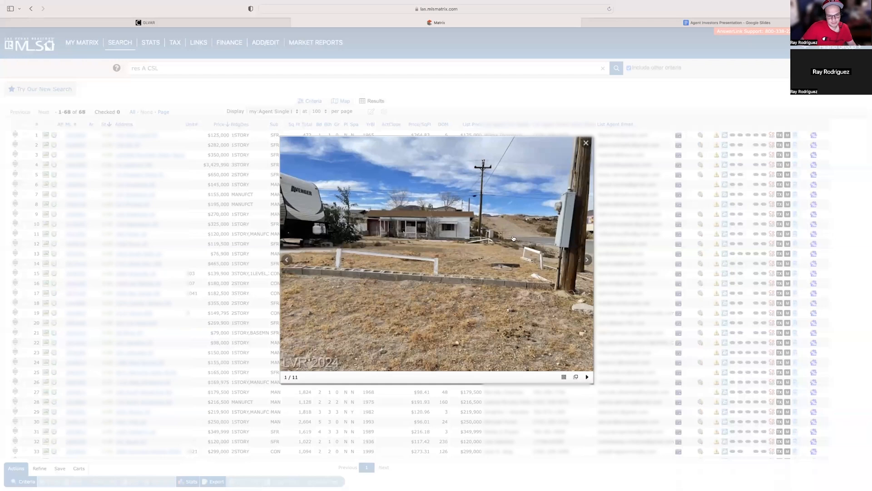
{"action": "left_click", "coordinate": [587, 260]}
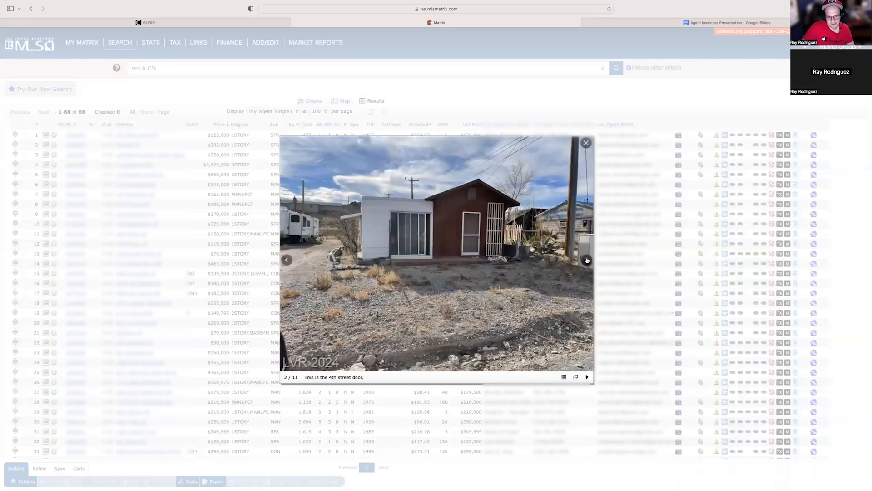
{"action": "left_click", "coordinate": [587, 260]}
{"action": "left_click", "coordinate": [586, 260]}
{"action": "left_click", "coordinate": [587, 260]}
{"action": "left_click", "coordinate": [586, 260]}
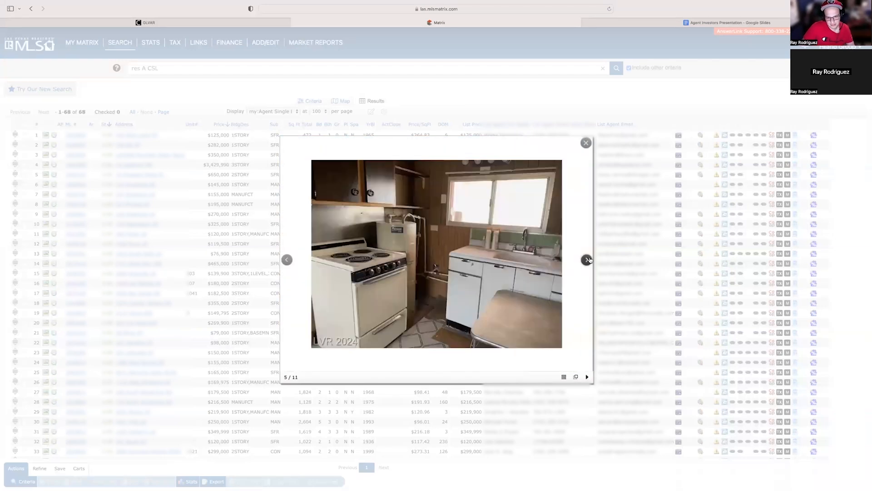
{"action": "left_click", "coordinate": [286, 260]}
{"action": "left_click", "coordinate": [286, 260]}
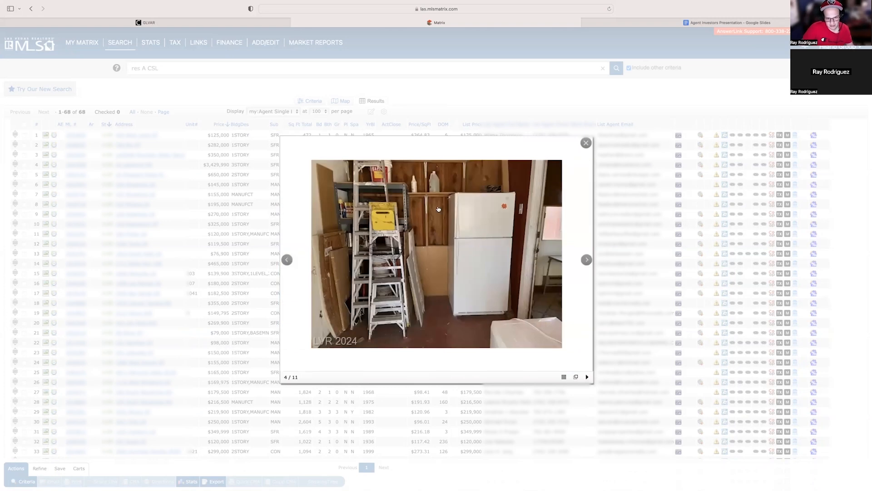
{"action": "left_click", "coordinate": [586, 260]}
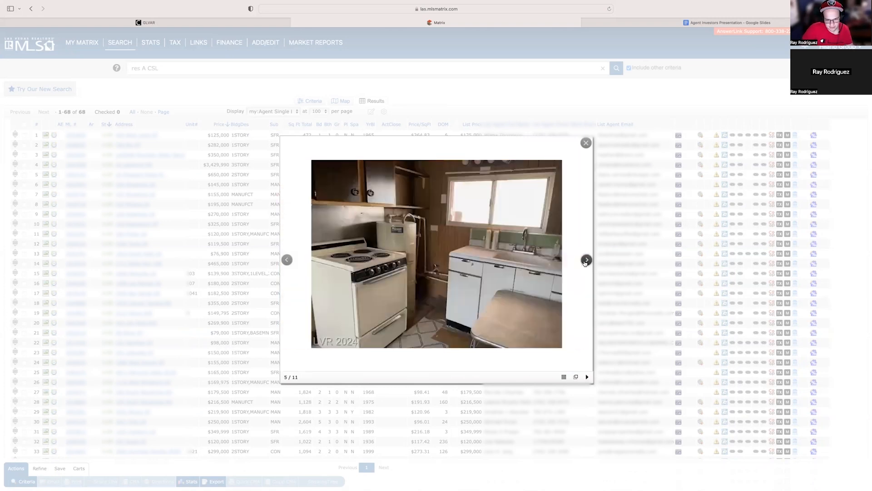
{"action": "left_click", "coordinate": [586, 261]}
{"action": "left_click", "coordinate": [586, 261]}
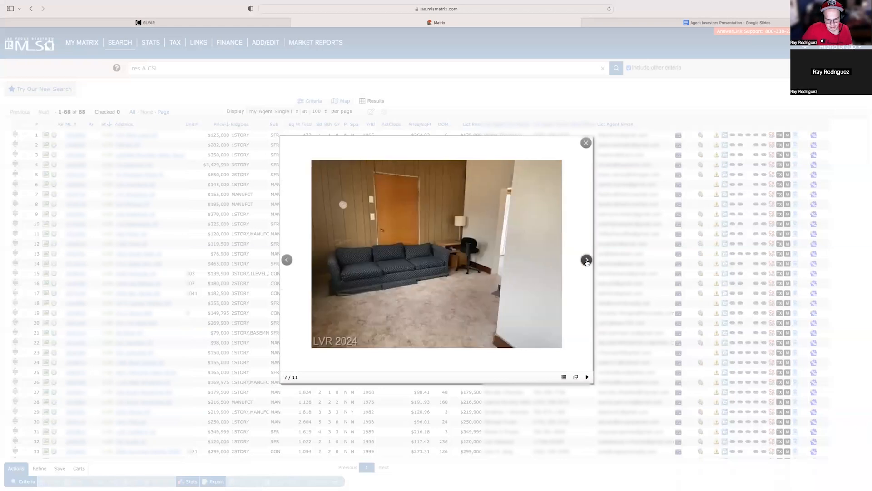
{"action": "left_click", "coordinate": [586, 261]}
{"action": "left_click", "coordinate": [587, 260]}
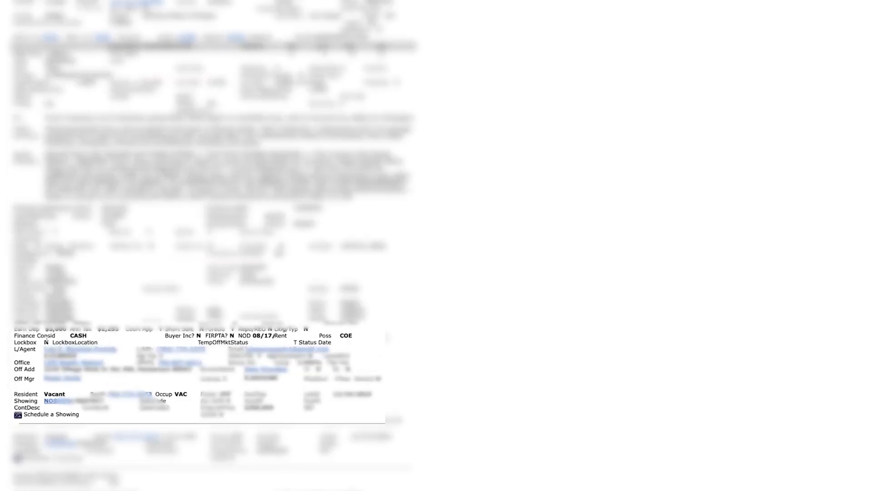
Examine the financing, resident and occupancy fields in the listing's full details.
{"action": "left_click_drag", "start_coordinate": [20, 289], "coordinate": [74, 291]}
{"action": "left_click", "coordinate": [64, 291]}
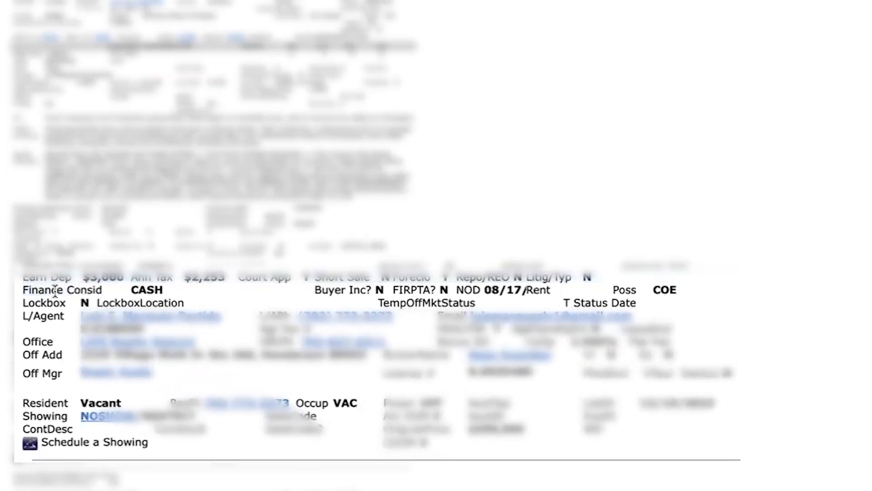
{"action": "left_click_drag", "start_coordinate": [129, 290], "coordinate": [165, 290]}
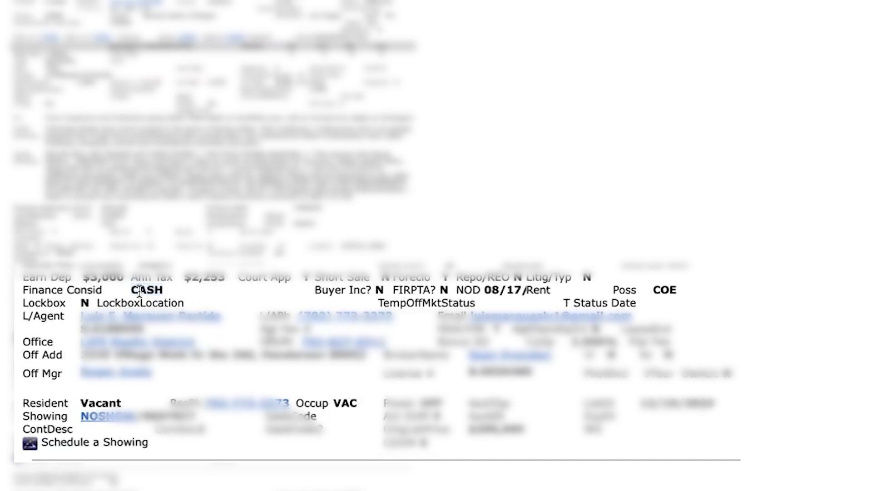
{"action": "left_click_drag", "start_coordinate": [138, 290], "coordinate": [170, 289]}
{"action": "left_click", "coordinate": [74, 377]}
{"action": "left_click_drag", "start_coordinate": [29, 403], "coordinate": [120, 399]}
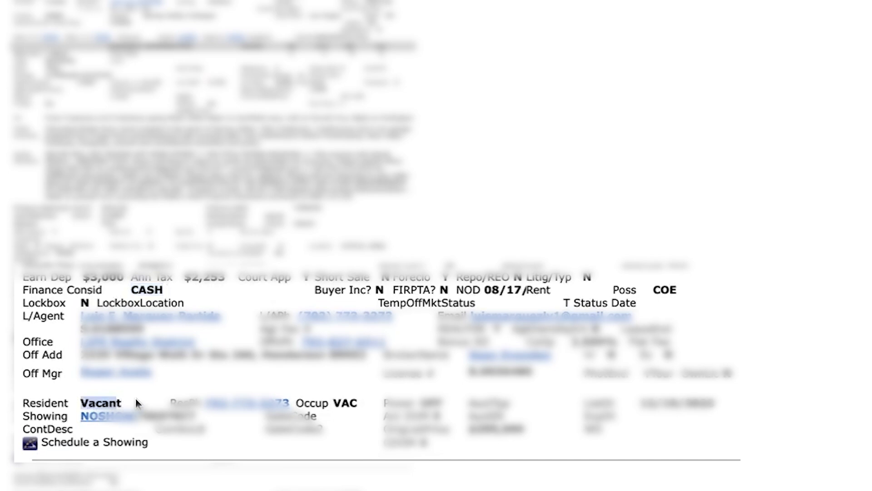
{"action": "left_click", "coordinate": [150, 392]}
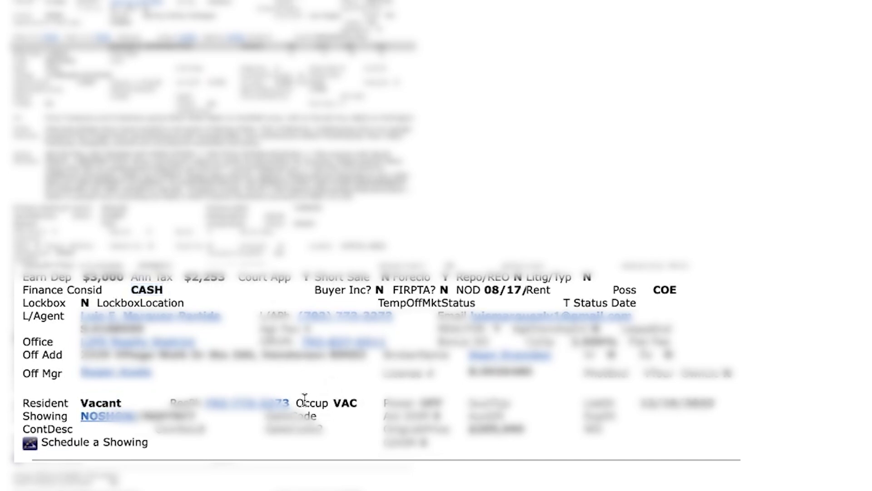
{"action": "left_click_drag", "start_coordinate": [305, 398], "coordinate": [335, 400]}
{"action": "double_click", "coordinate": [341, 402]}
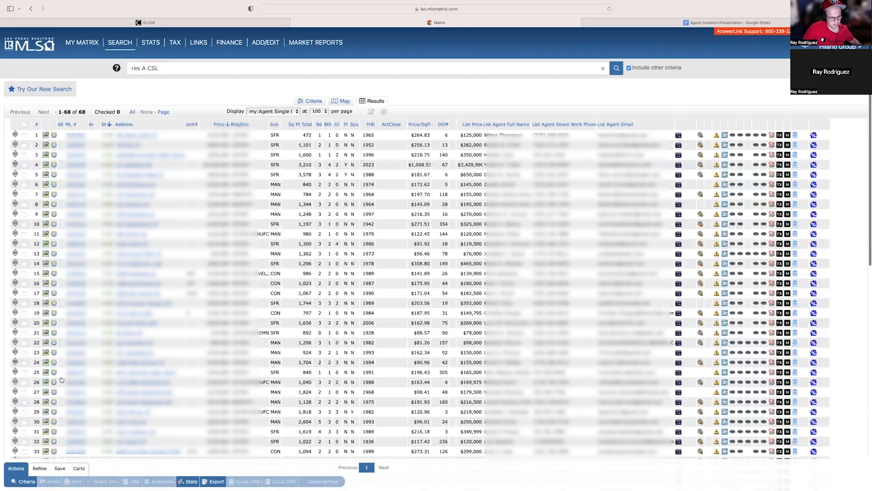
Start a new auto email from the search results and choose its recipient contact.
{"action": "scroll", "coordinate": [61, 379], "scroll_direction": "down", "scroll_amount": 10}
{"action": "left_click", "coordinate": [60, 381]}
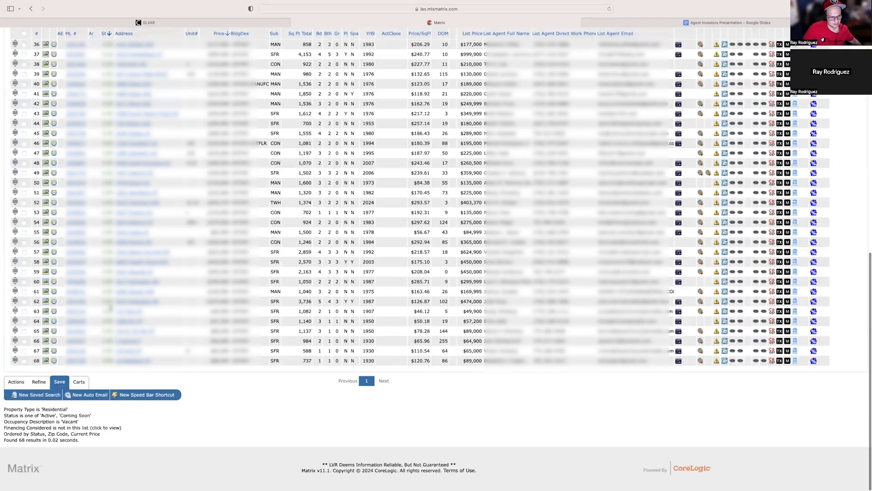
{"action": "left_click", "coordinate": [98, 394]}
{"action": "left_click", "coordinate": [75, 136]}
{"action": "left_click", "coordinate": [83, 152]}
{"action": "left_click", "coordinate": [115, 156]}
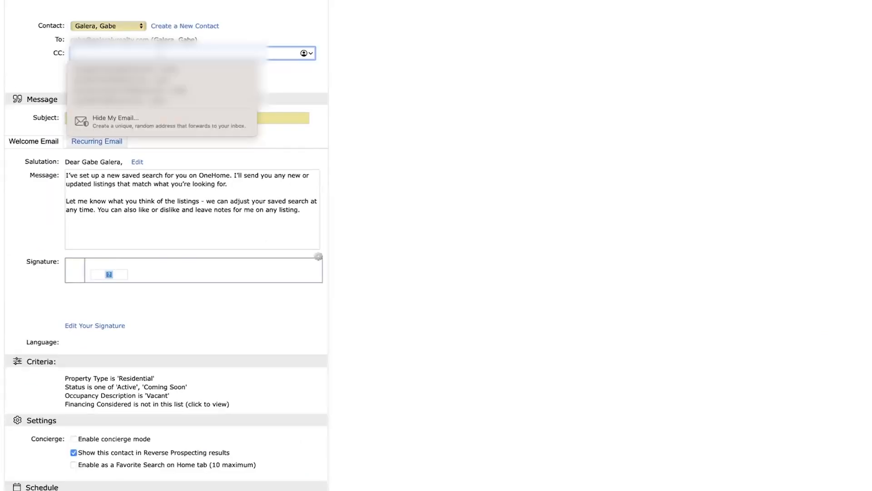
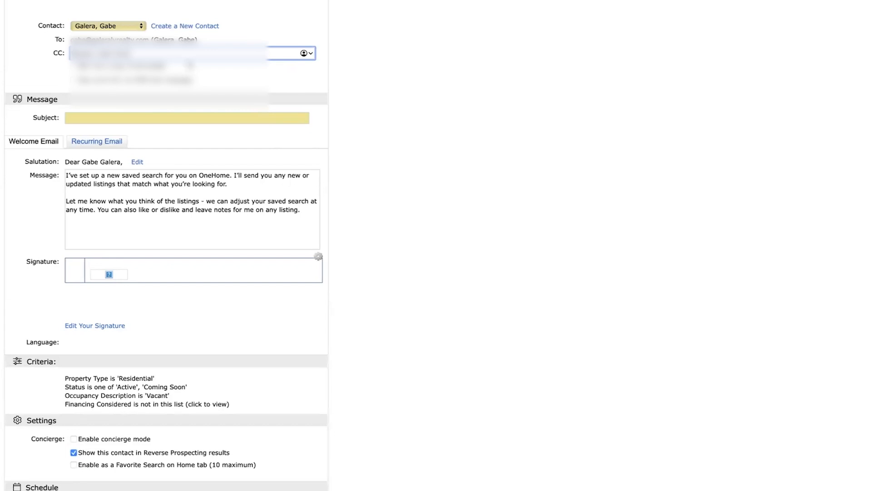
{"action": "left_click", "coordinate": [188, 128]}
Replace the auto email's CC entry with the recipient's e-mail address.
{"action": "triple_click", "coordinate": [161, 77]}
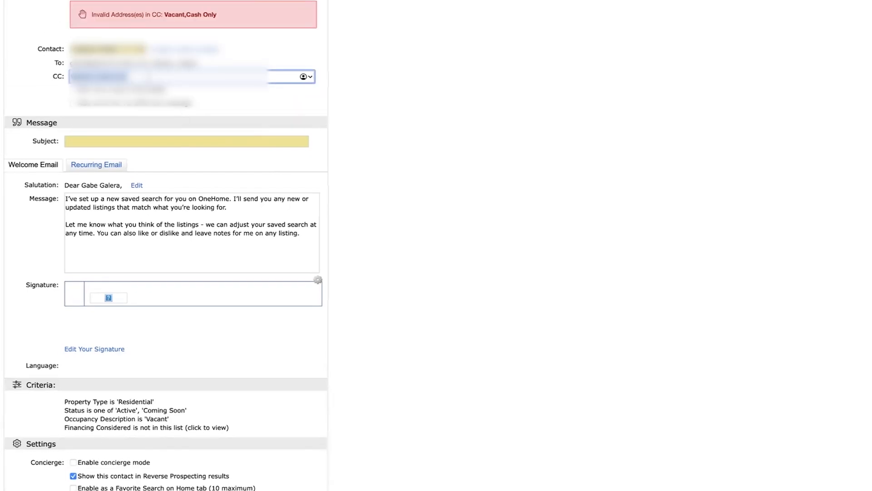
{"action": "key", "text": "super+v"}
Set the auto email's subject to "Vacant, Cash Only" and schedule it to send ASAP.
{"action": "left_click", "coordinate": [141, 138]}
{"action": "type", "text": "C"}
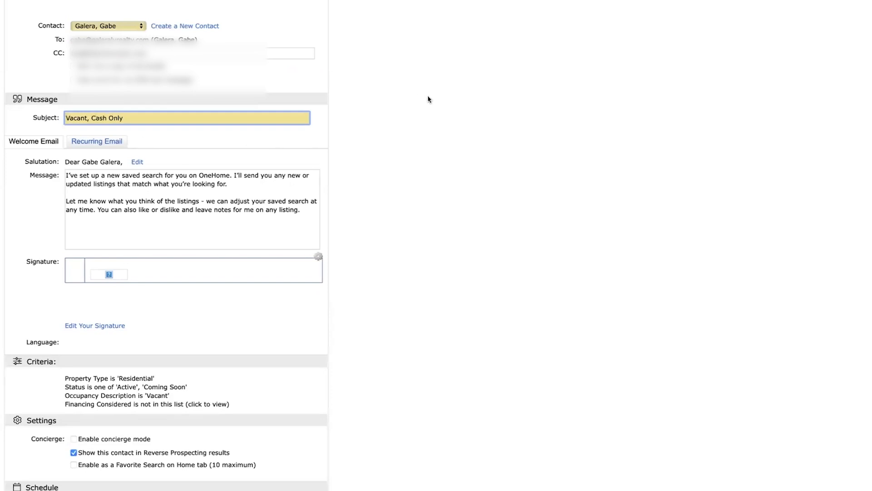
{"action": "scroll", "coordinate": [428, 99], "scroll_direction": "down", "scroll_amount": 5}
{"action": "left_click", "coordinate": [19, 328]}
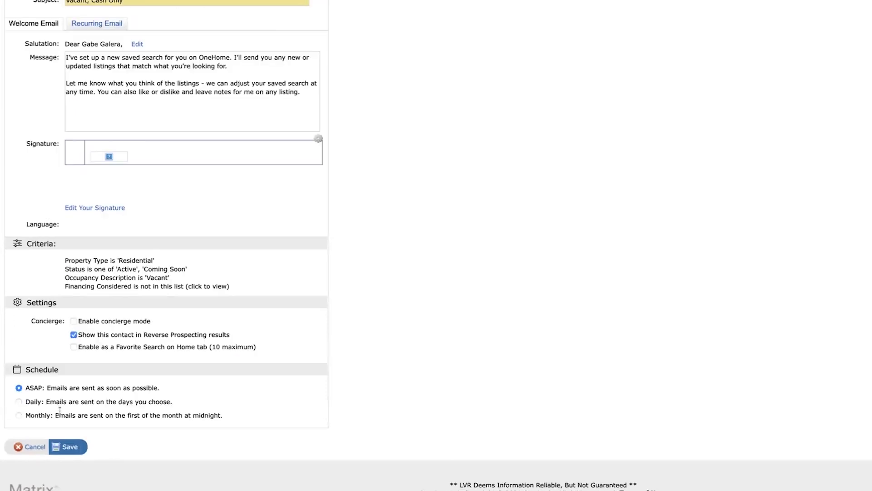
Save the "Vacant, Cash Only" auto email and start a new residential search.
{"action": "left_click", "coordinate": [72, 447]}
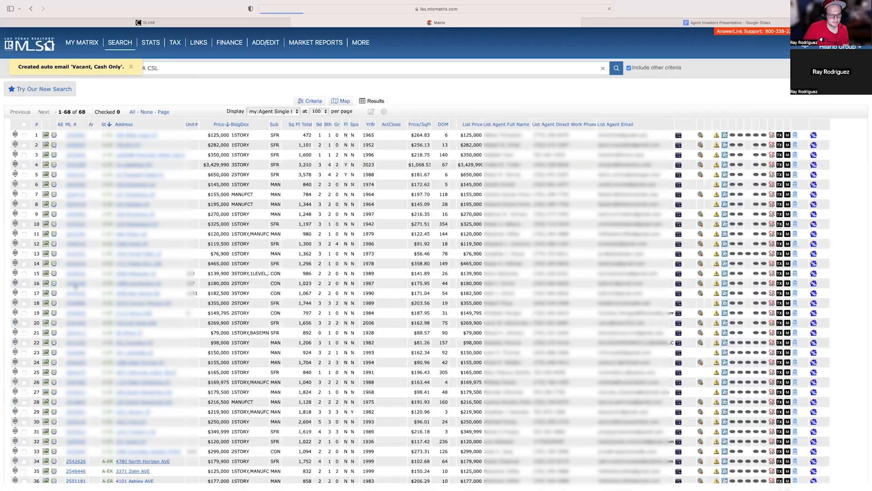
{"action": "scroll", "coordinate": [358, 176], "scroll_direction": "down", "scroll_amount": 5}
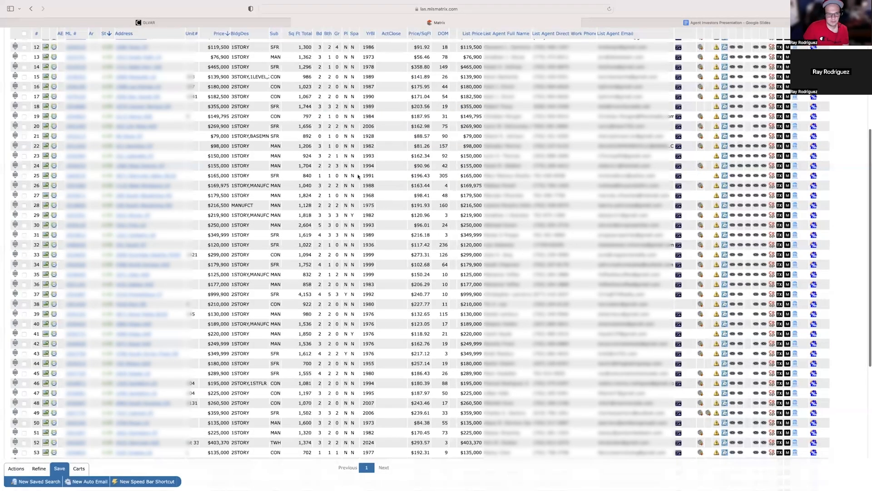
{"action": "scroll", "coordinate": [358, 177], "scroll_direction": "up", "scroll_amount": 5}
{"action": "mouse_move", "coordinate": [124, 44]}
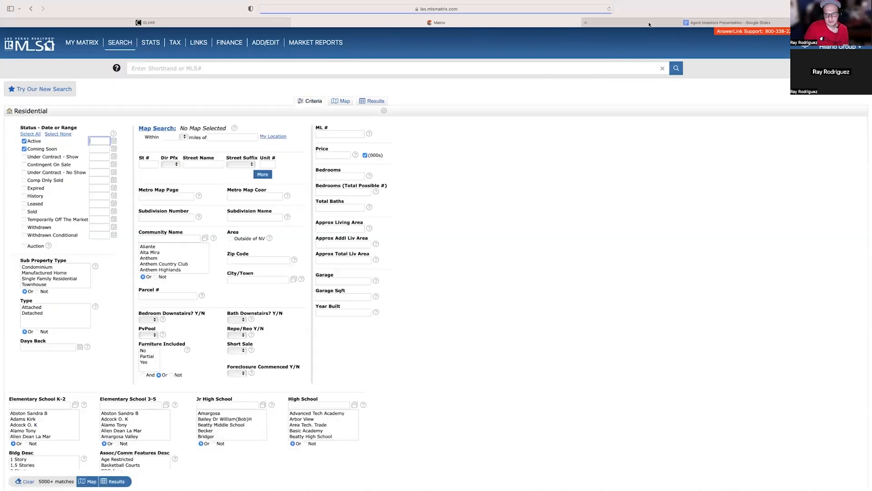
Switch to the Google Slides presentation and highlight the "Cash under 5 pics" item in the keyword list.
{"action": "left_click", "coordinate": [727, 23]}
{"action": "left_click", "coordinate": [540, 292]}
{"action": "left_click_drag", "start_coordinate": [498, 293], "coordinate": [657, 291]}
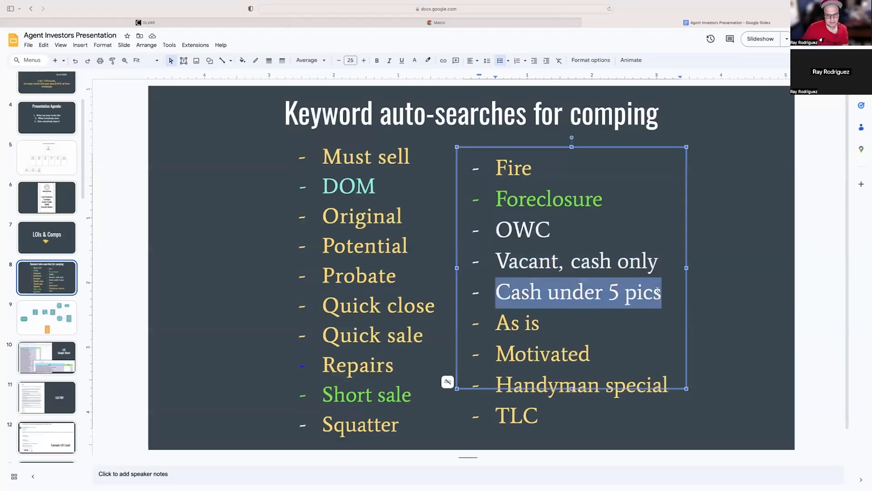
Return to the Matrix residential search and limit the photo count to 5 or fewer with "5-".
{"action": "left_click", "coordinate": [416, 22]}
{"action": "scroll", "coordinate": [493, 148], "scroll_direction": "down", "scroll_amount": 10}
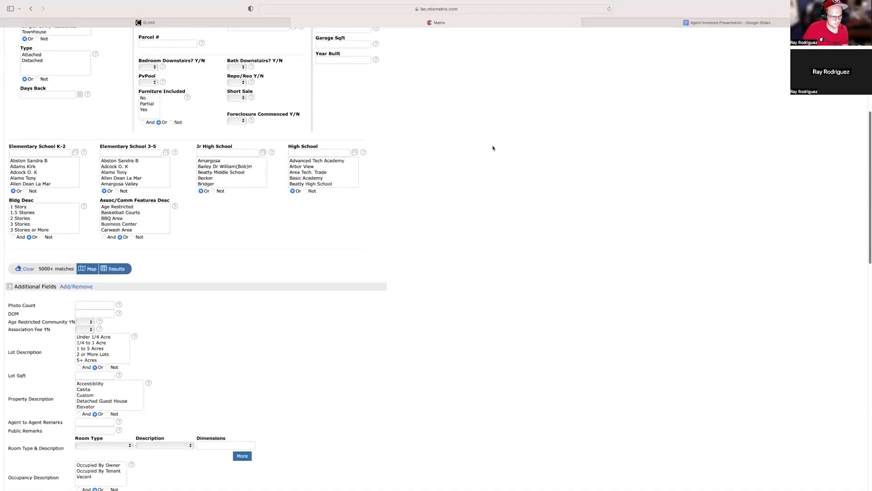
{"action": "left_click", "coordinate": [100, 250]}
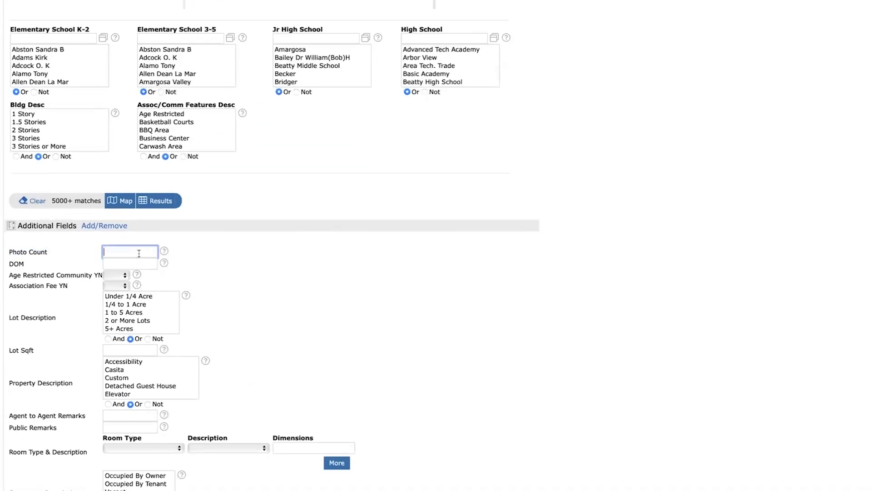
{"action": "type", "text": "5-"}
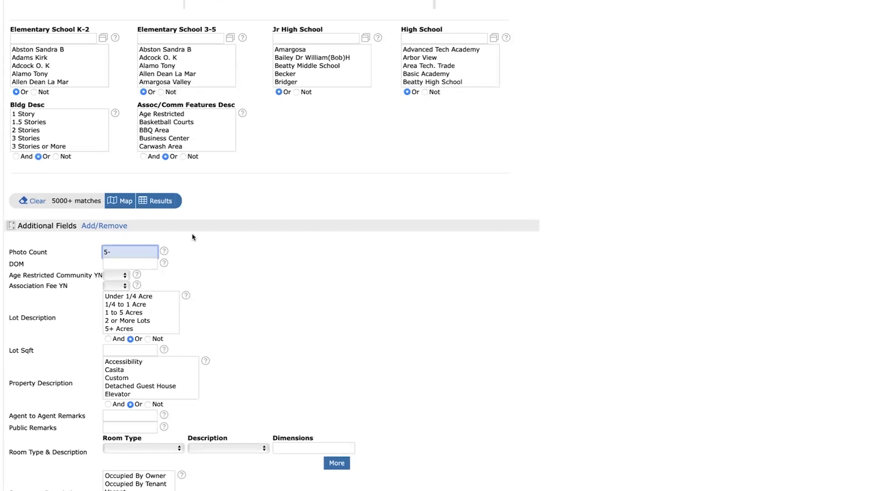
Exclude every Financing Considered option except Cash and display the matching listings.
{"action": "scroll", "coordinate": [523, 246], "scroll_direction": "down", "scroll_amount": 5}
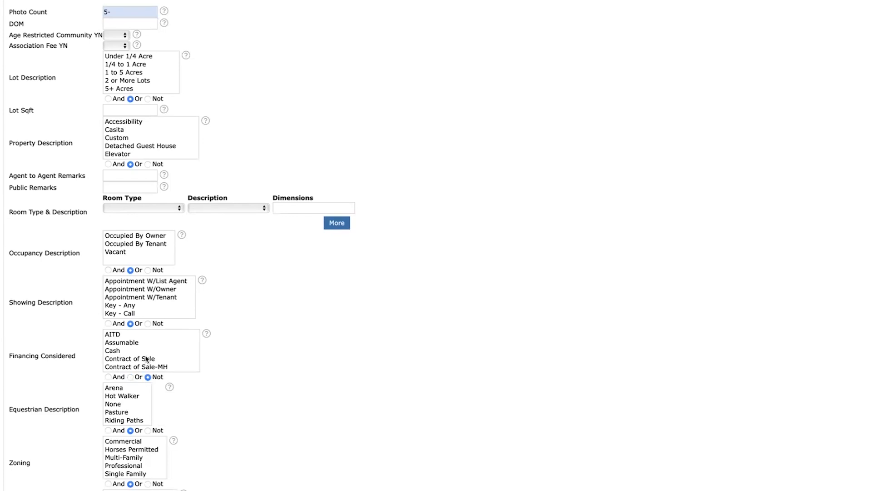
{"action": "left_click", "coordinate": [142, 337]}
{"action": "left_click", "coordinate": [142, 342], "text": "shift"}
{"action": "mouse_move", "coordinate": [161, 360]}
{"action": "left_mouse_down"}
{"action": "mouse_move", "coordinate": [166, 383]}
{"action": "mouse_move", "coordinate": [172, 370]}
{"action": "left_mouse_up"}
{"action": "scroll", "coordinate": [585, 287], "scroll_direction": "up", "scroll_amount": 3}
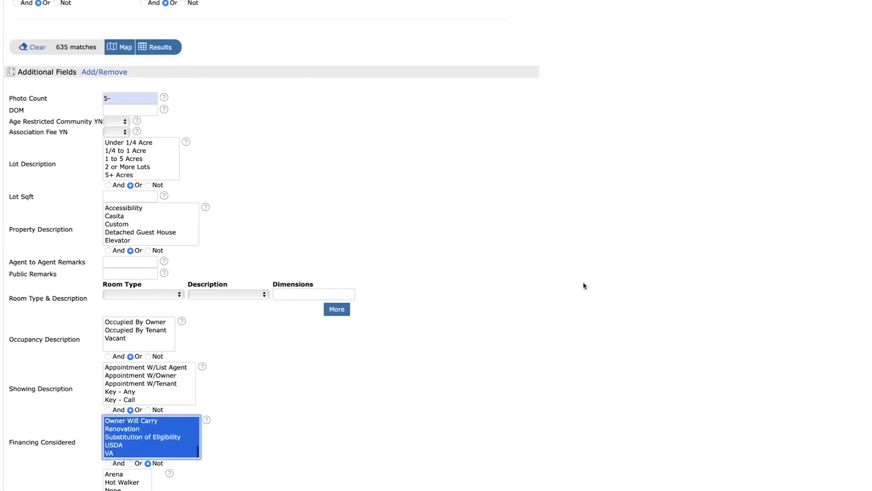
{"action": "scroll", "coordinate": [127, 471], "scroll_direction": "up", "scroll_amount": 5}
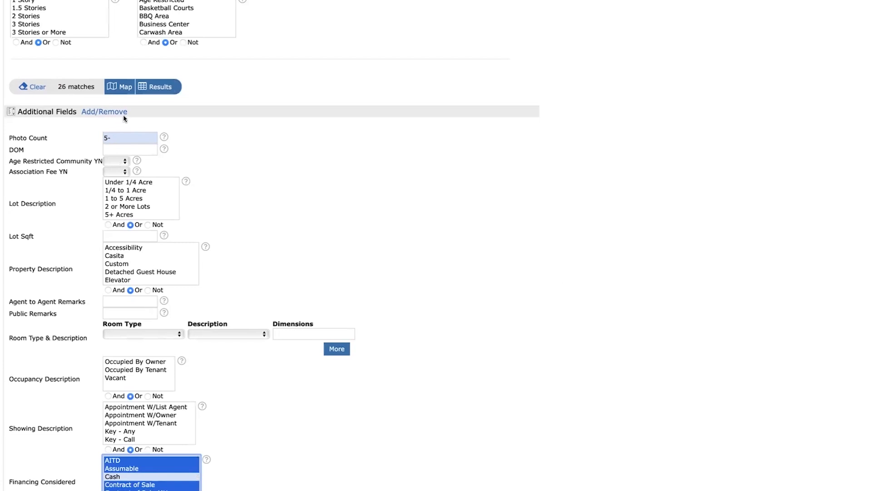
{"action": "left_click", "coordinate": [157, 88]}
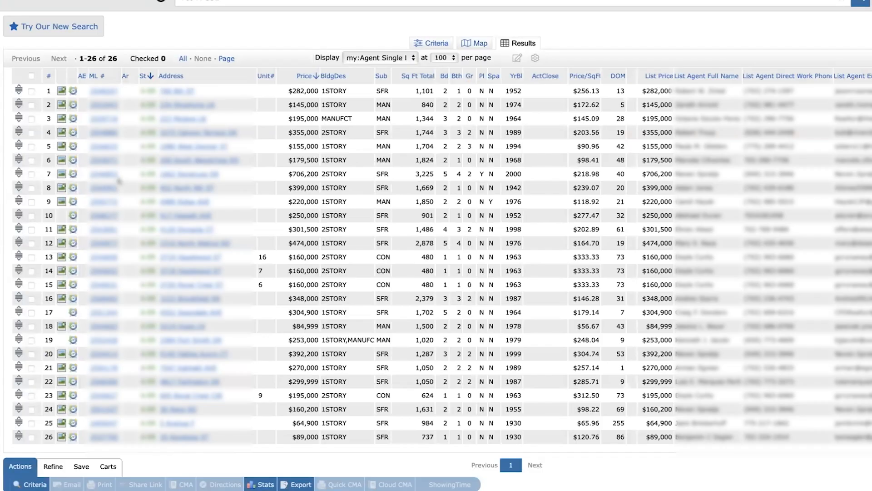
View the photos of the listings in rows 8 and 23 of the results.
{"action": "left_click", "coordinate": [62, 188]}
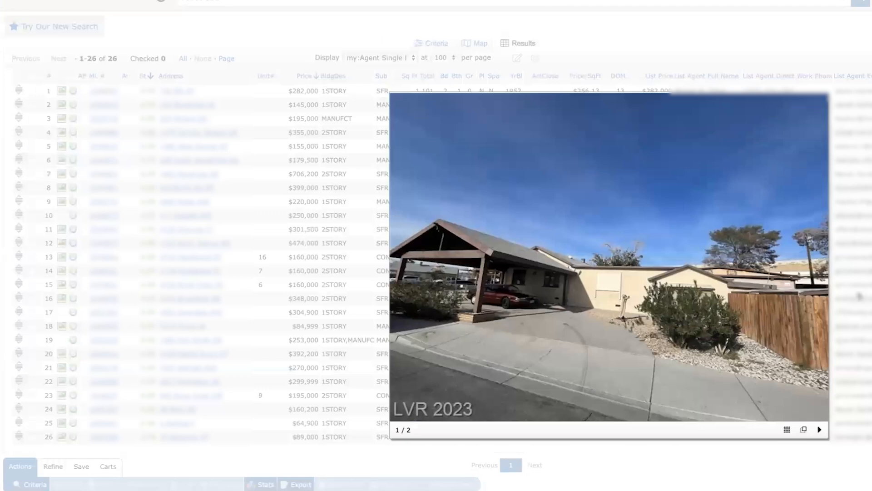
{"action": "left_click", "coordinate": [820, 265]}
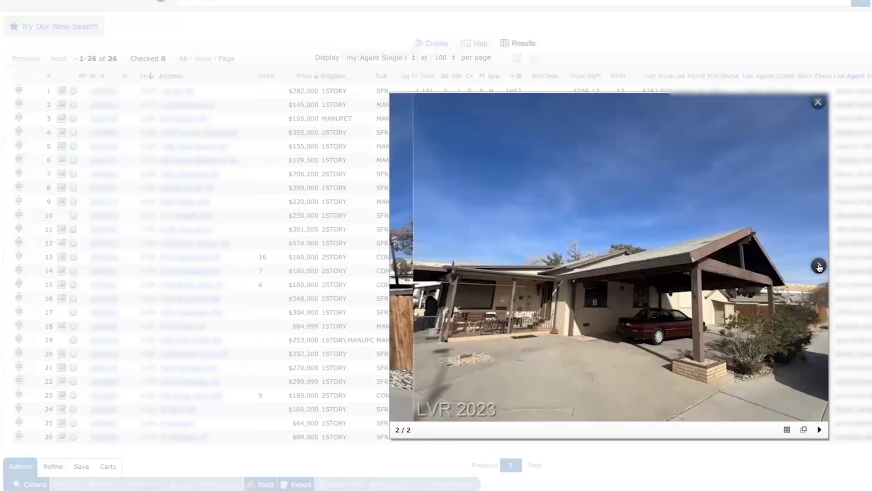
{"action": "left_click", "coordinate": [817, 102]}
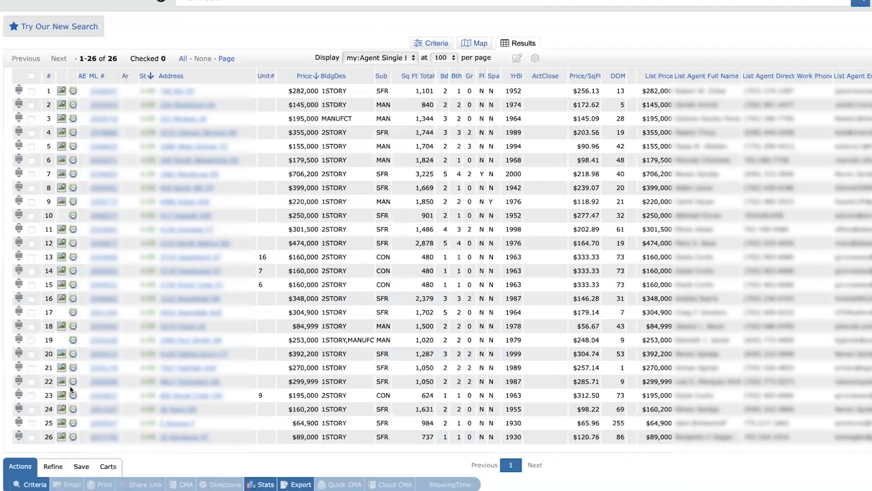
{"action": "left_click", "coordinate": [61, 394]}
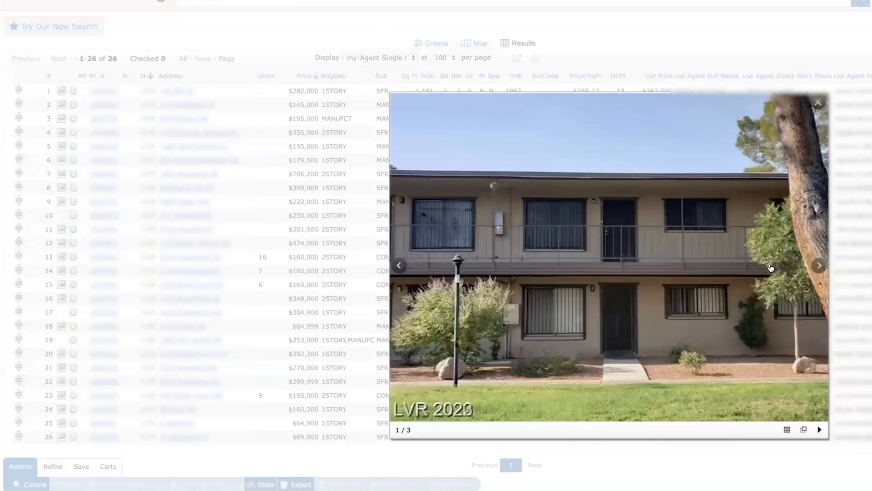
{"action": "left_click", "coordinate": [820, 266]}
{"action": "left_click", "coordinate": [820, 266]}
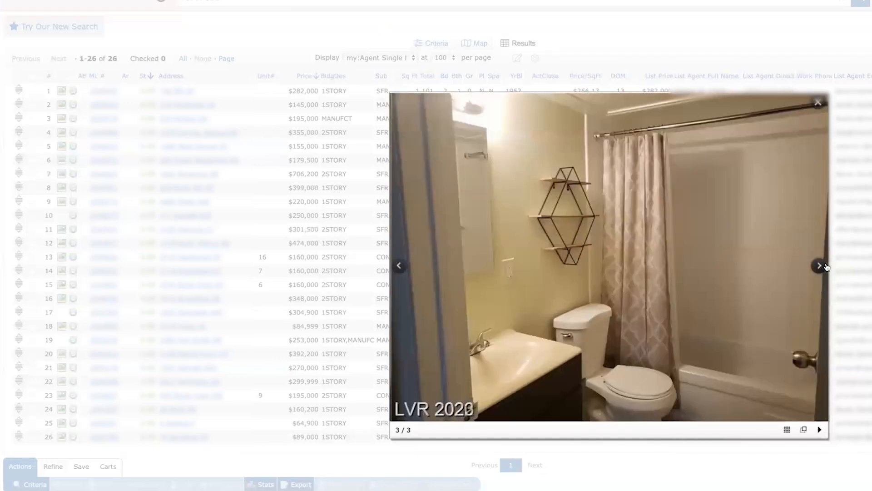
{"action": "left_click", "coordinate": [374, 264]}
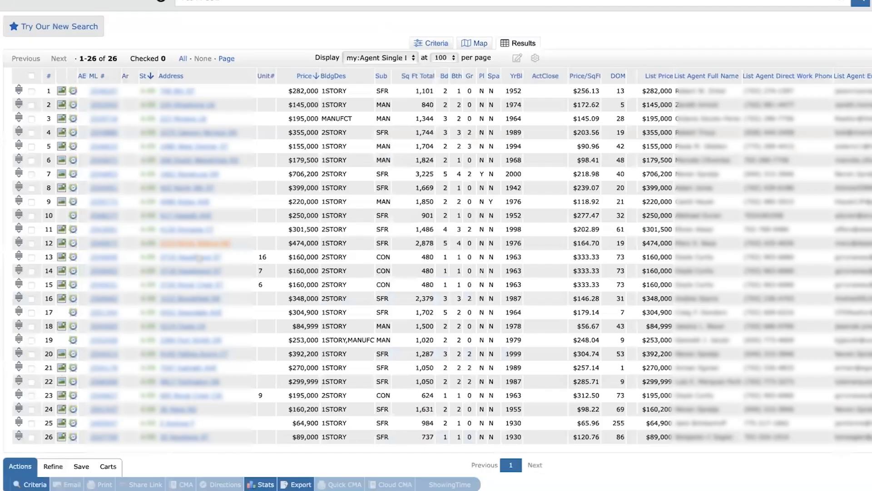
Start a new auto email from the search results, choose its recipient contact and fill in the CC e-mail address.
{"action": "left_click", "coordinate": [81, 466]}
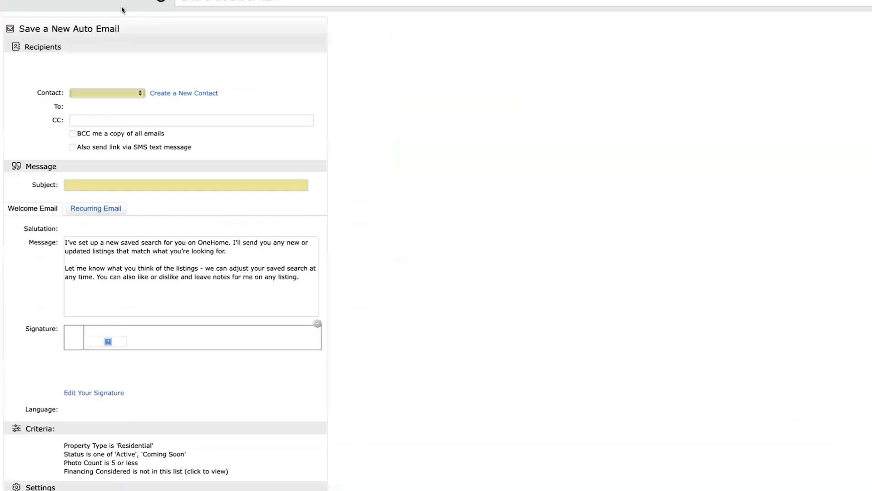
{"action": "left_click", "coordinate": [103, 95]}
{"action": "left_click", "coordinate": [105, 125]}
{"action": "left_click", "coordinate": [150, 120]}
Set the auto email's subject to "Cash Under 5 Pics", schedule it to send ASAP and save it.
{"action": "left_click", "coordinate": [164, 185]}
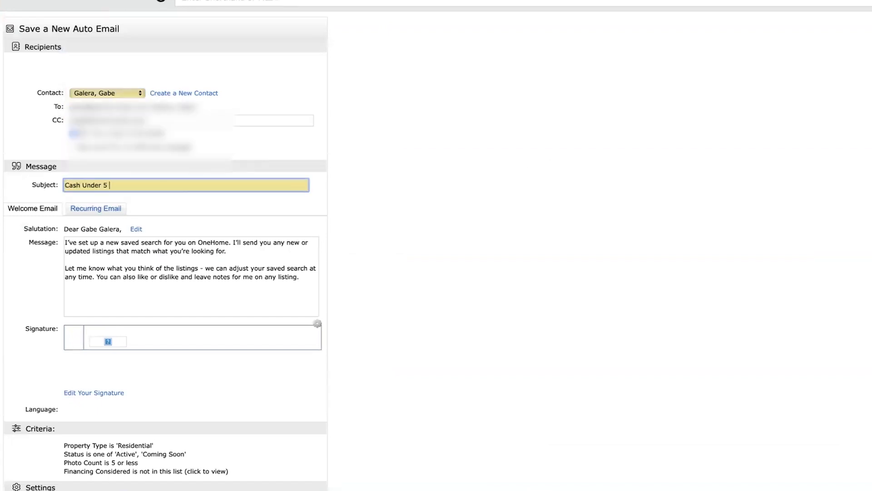
{"action": "type", "text": "Cash Under 5 Pics"}
{"action": "scroll", "coordinate": [164, 388], "scroll_direction": "down", "scroll_amount": 4}
{"action": "left_click", "coordinate": [19, 407]}
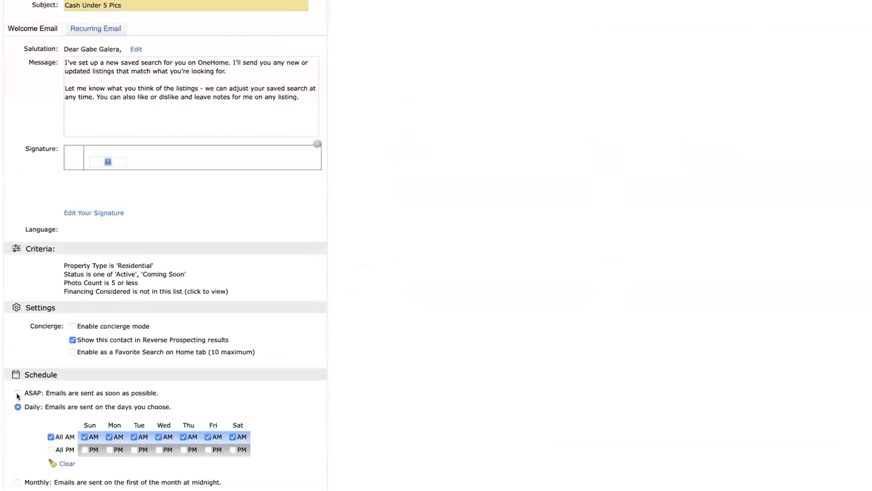
{"action": "left_click", "coordinate": [18, 393]}
{"action": "left_click", "coordinate": [67, 452]}
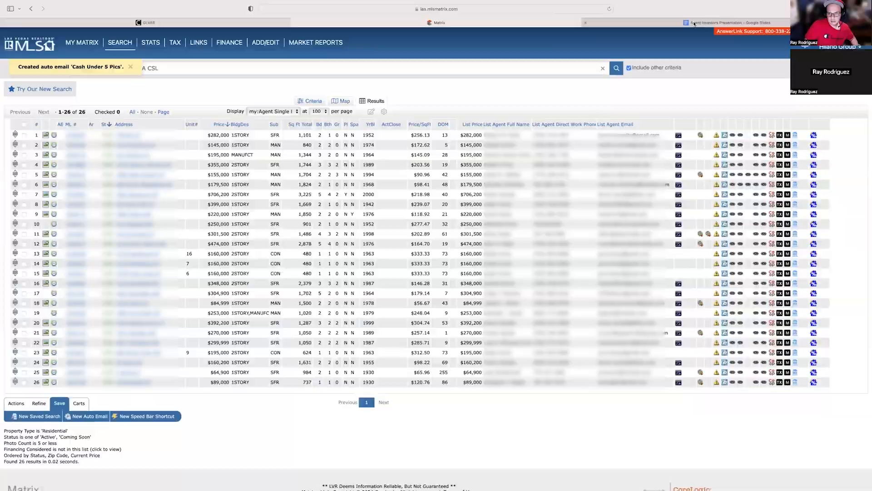
Switch back to the Google Slides presentation to check the list of keyword auto-searches.
{"action": "left_click", "coordinate": [694, 23]}
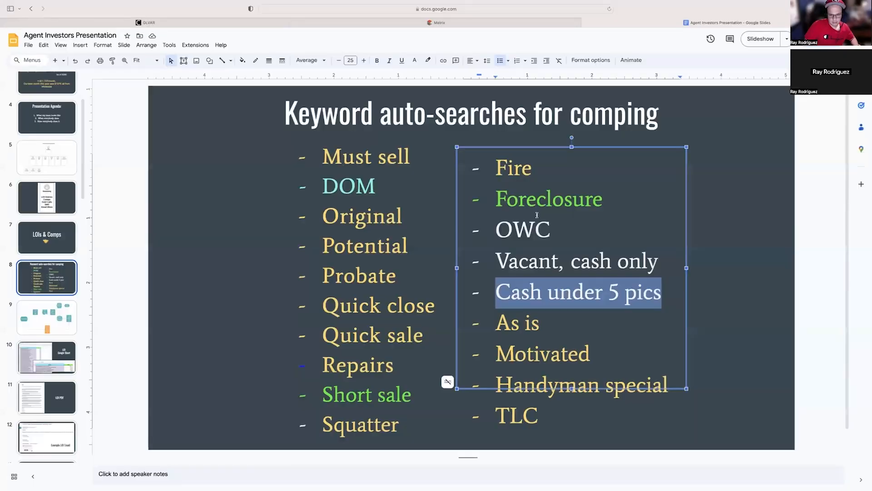